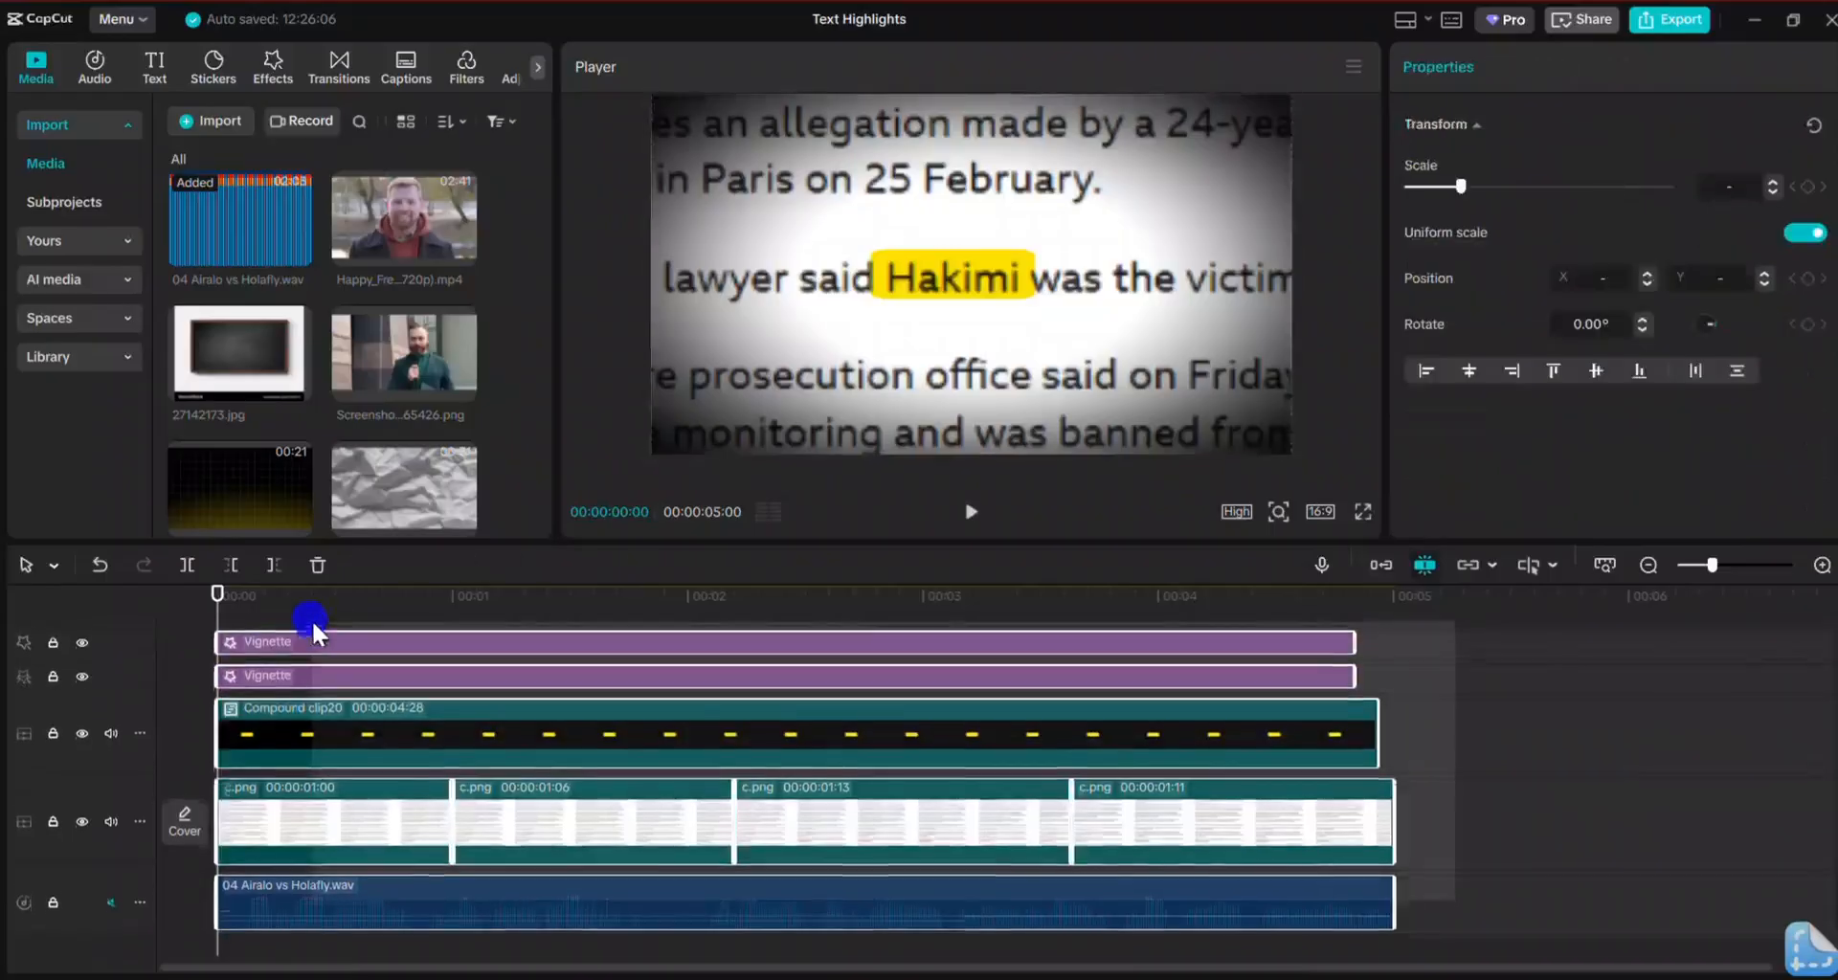
Step: Clear all clips and effects from the timeline and place the c.png image on it
key("Delete")
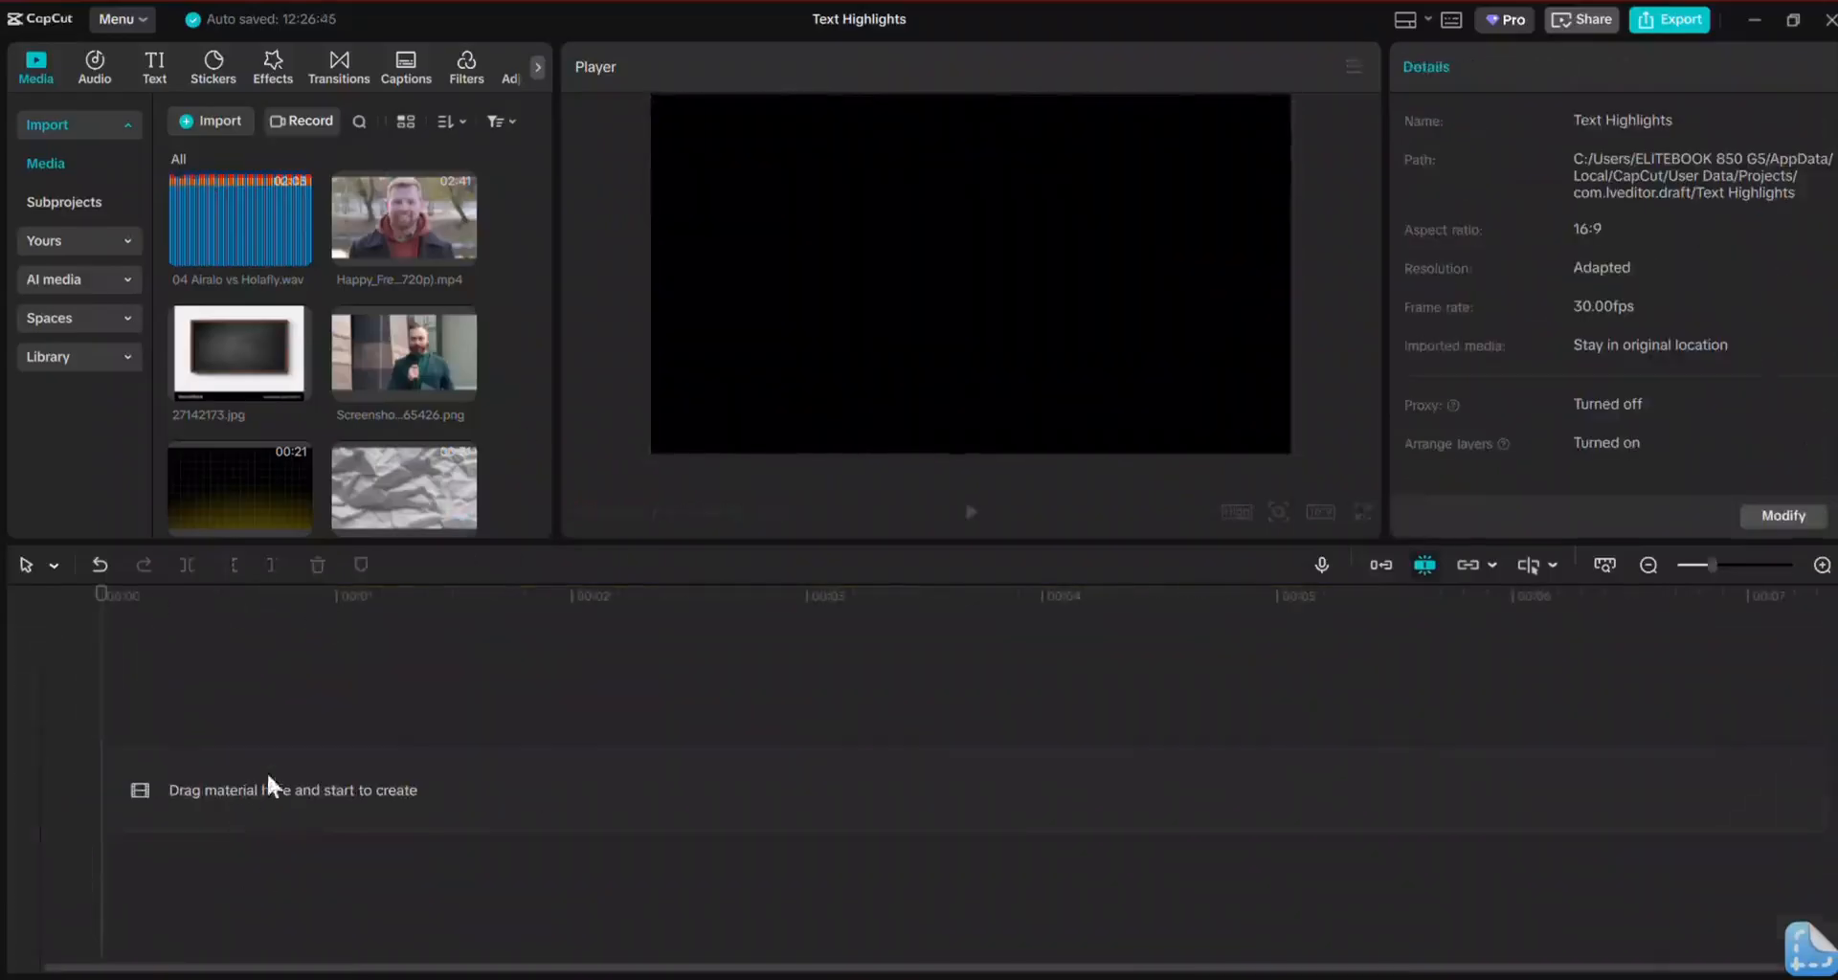
scroll(341, 331, "down", 2)
scroll(342, 331, "down", 2)
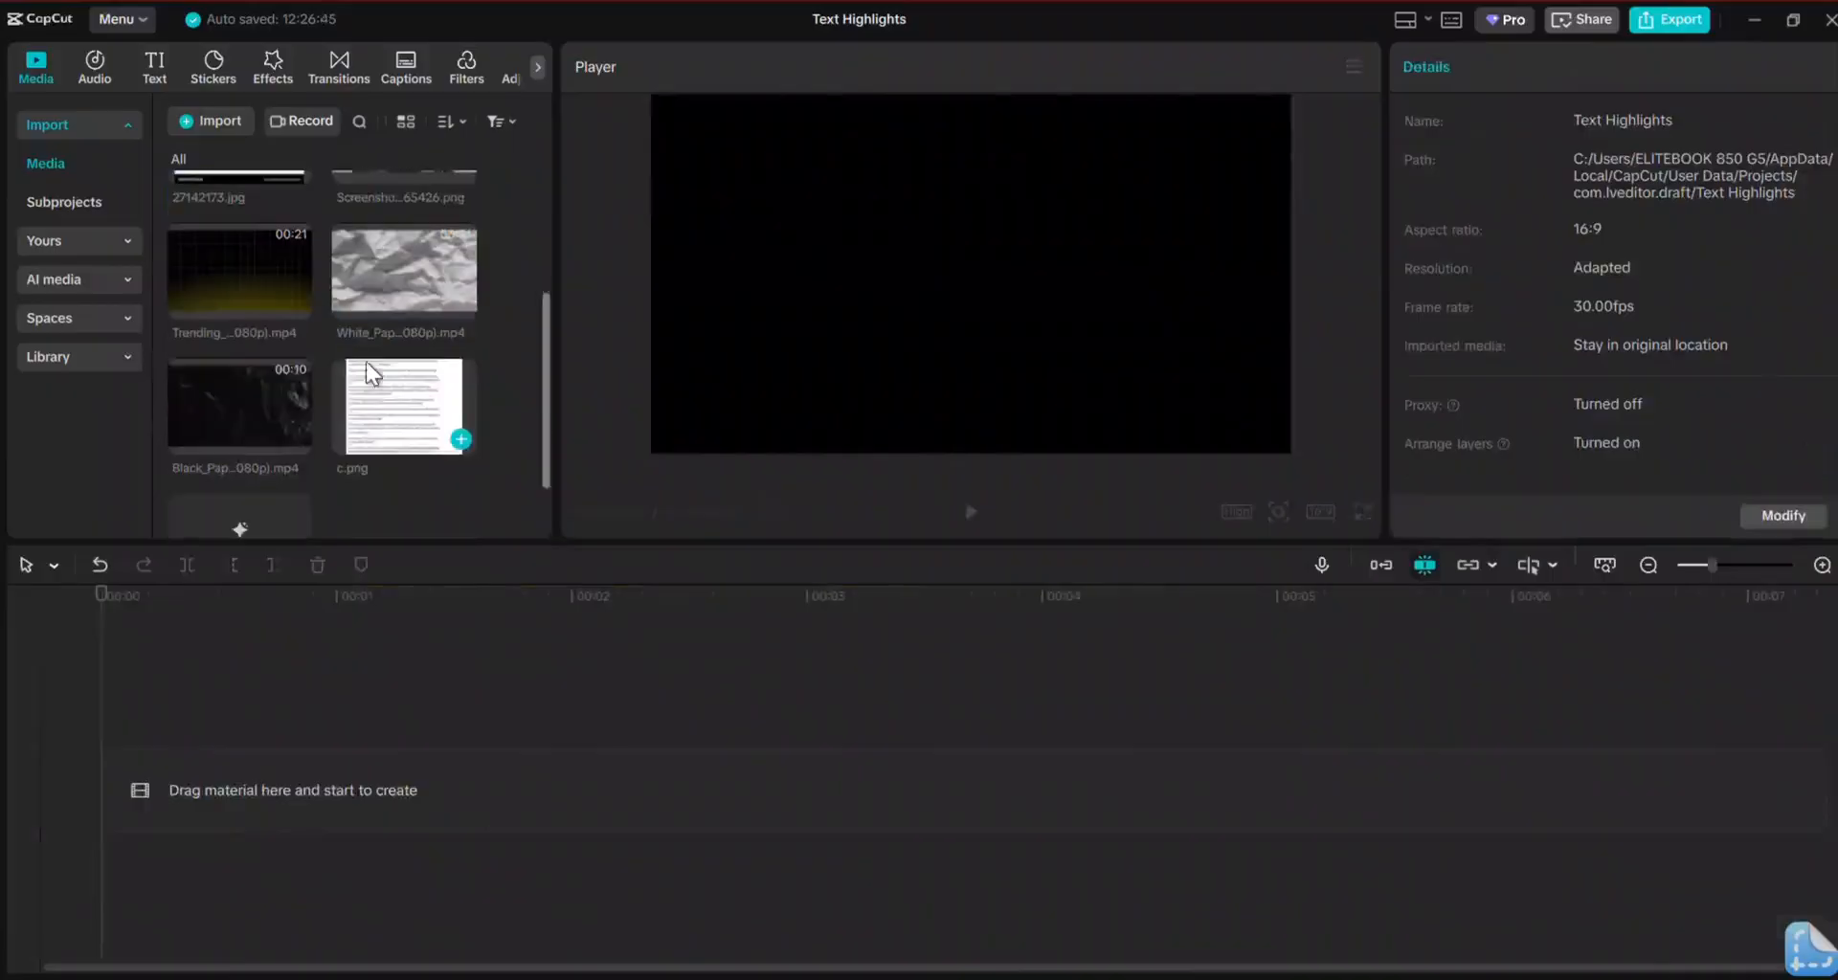
left_click_drag(412, 422, 226, 779)
left_click(541, 784)
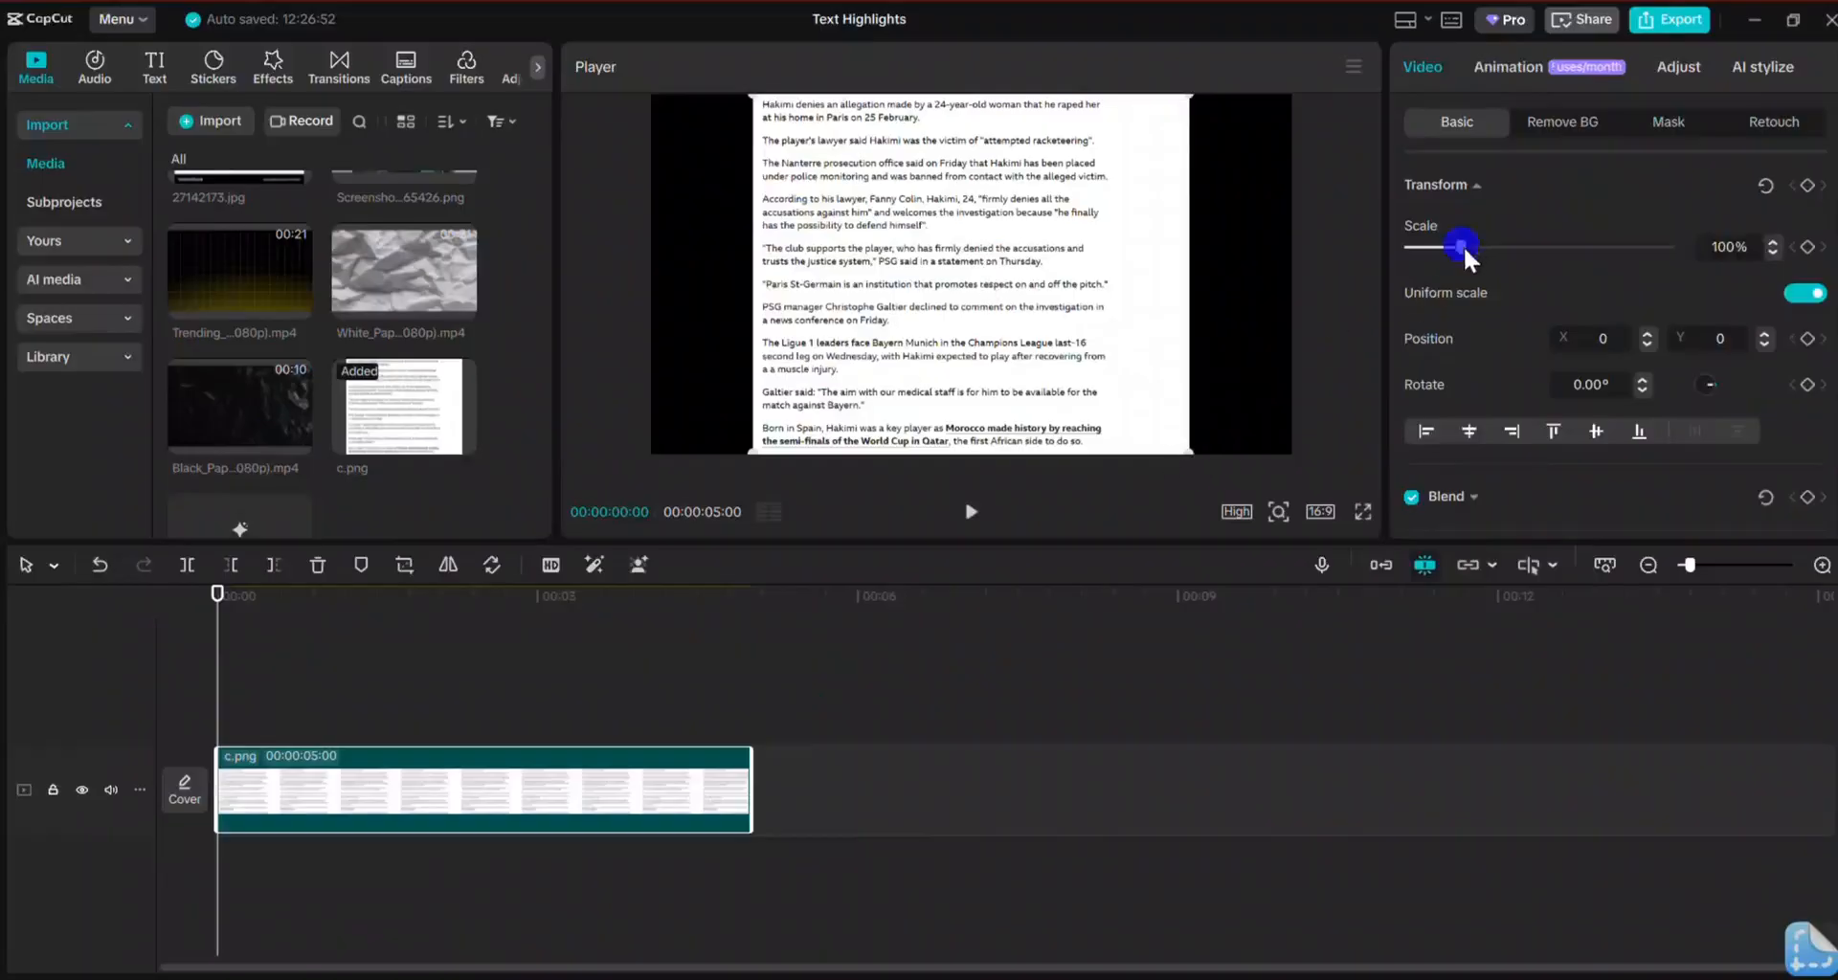
Step: Scale c.png to 355% and move it to about X 1991, Y -2754, framing "Hakimi" in the "lawyer said" line near the centre
left_click_drag(1462, 247, 1594, 246)
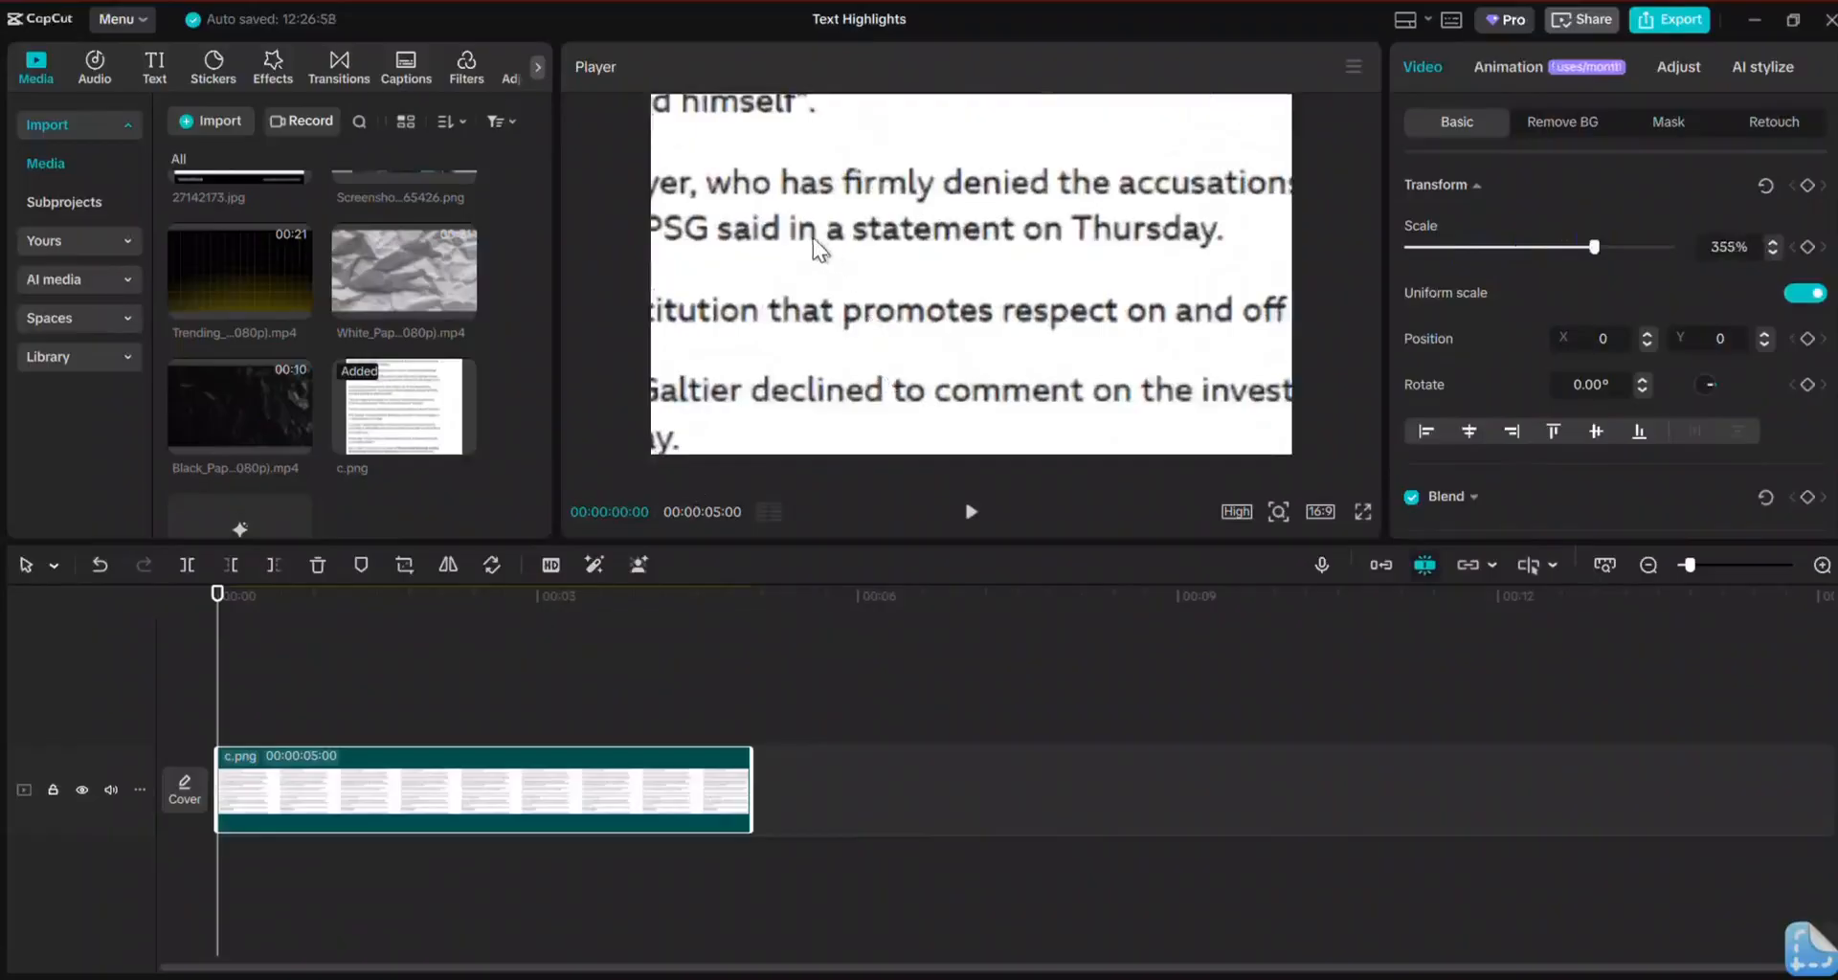
left_click_drag(820, 254, 1153, 98)
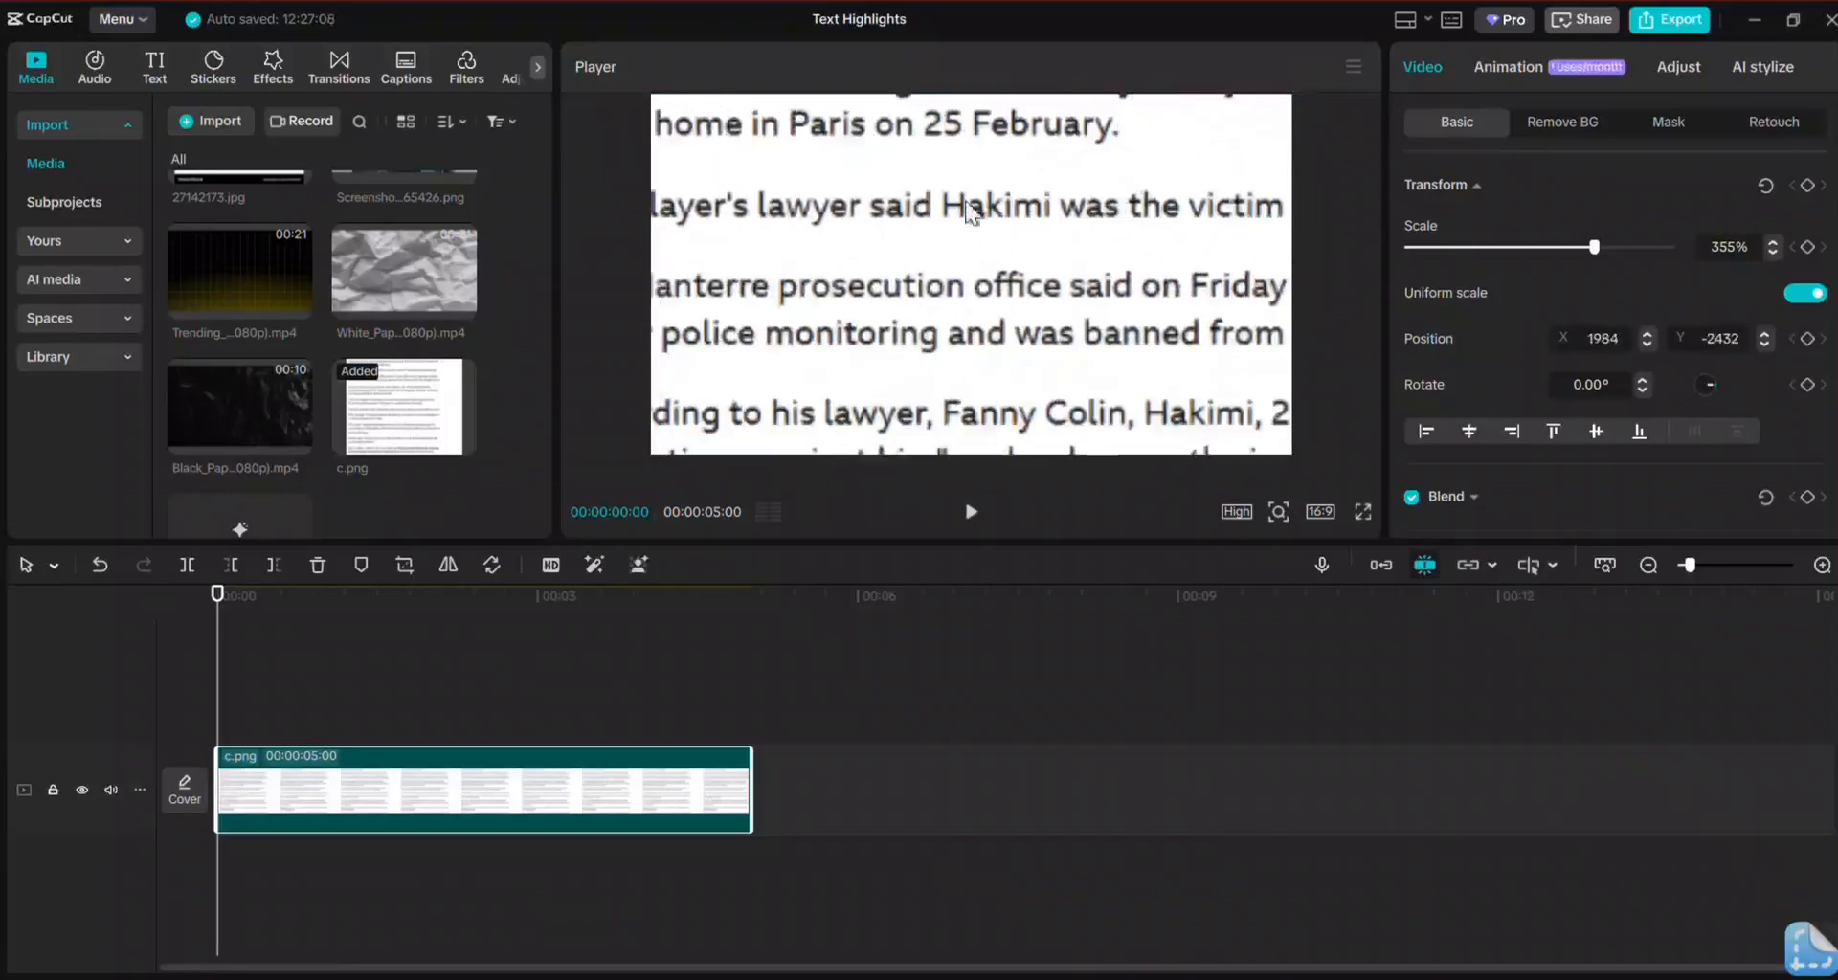
left_click_drag(987, 203, 993, 270)
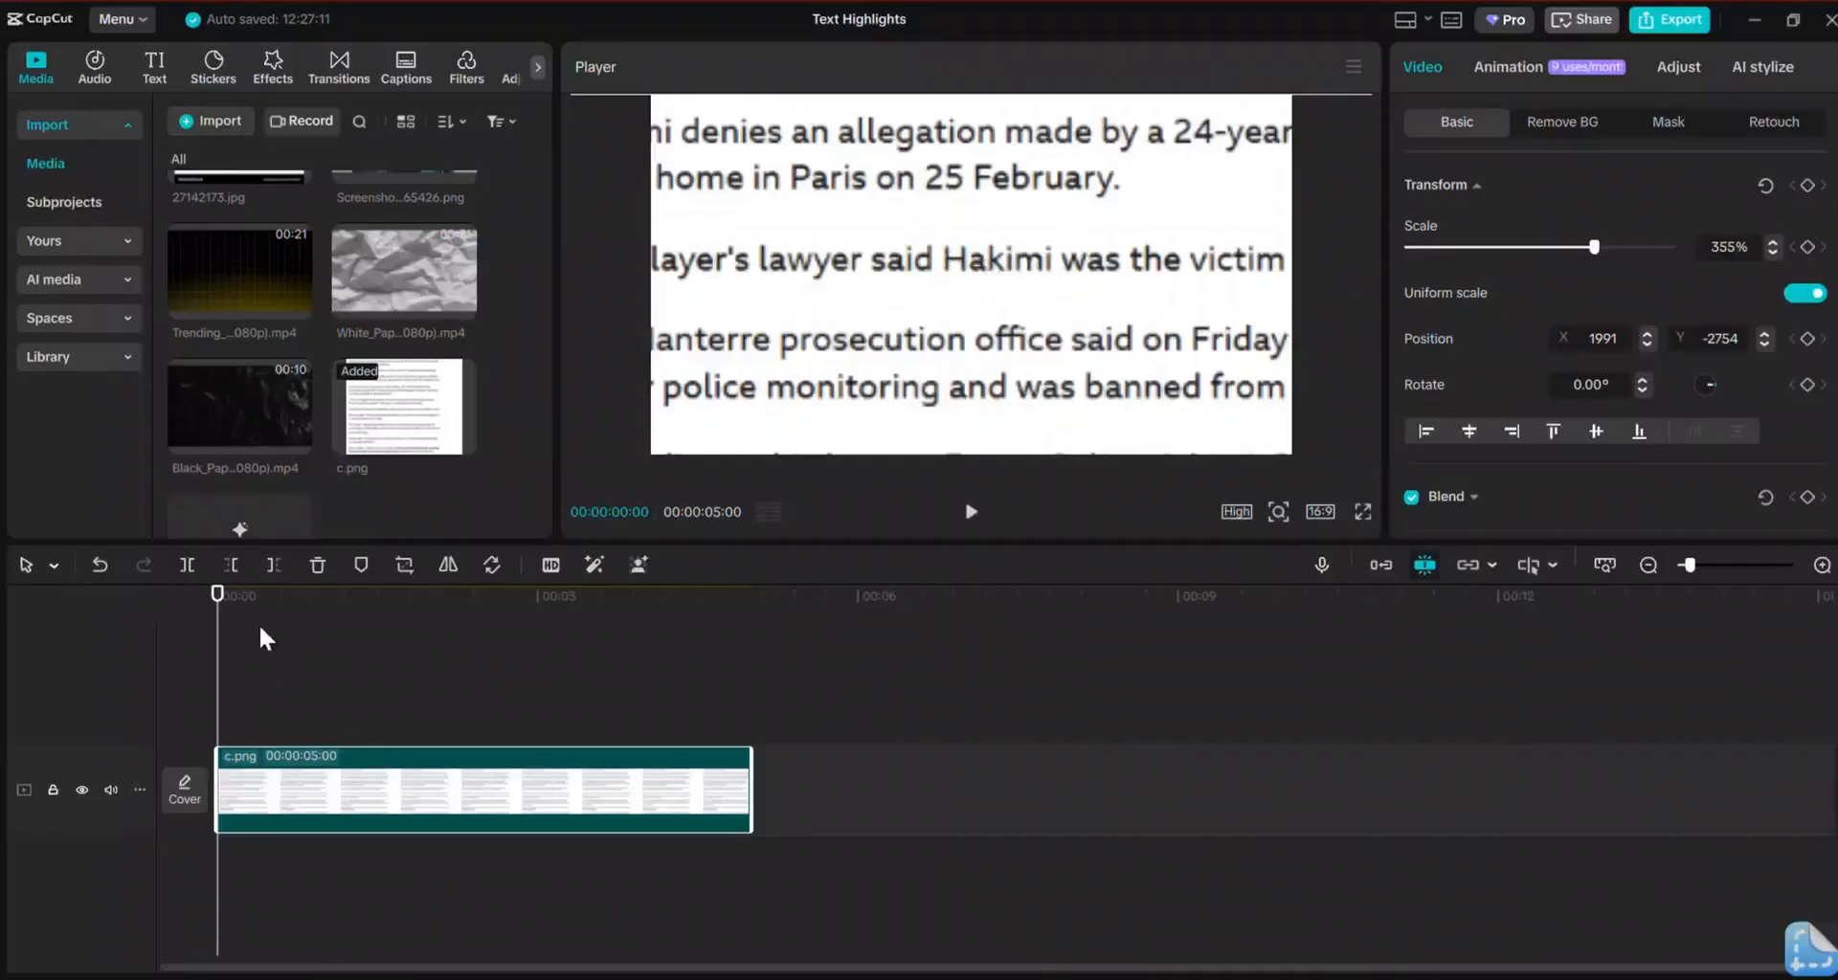
Step: Split the c.png clip at 00:00:00:17
left_click_drag(217, 595, 282, 597)
left_click(292, 773)
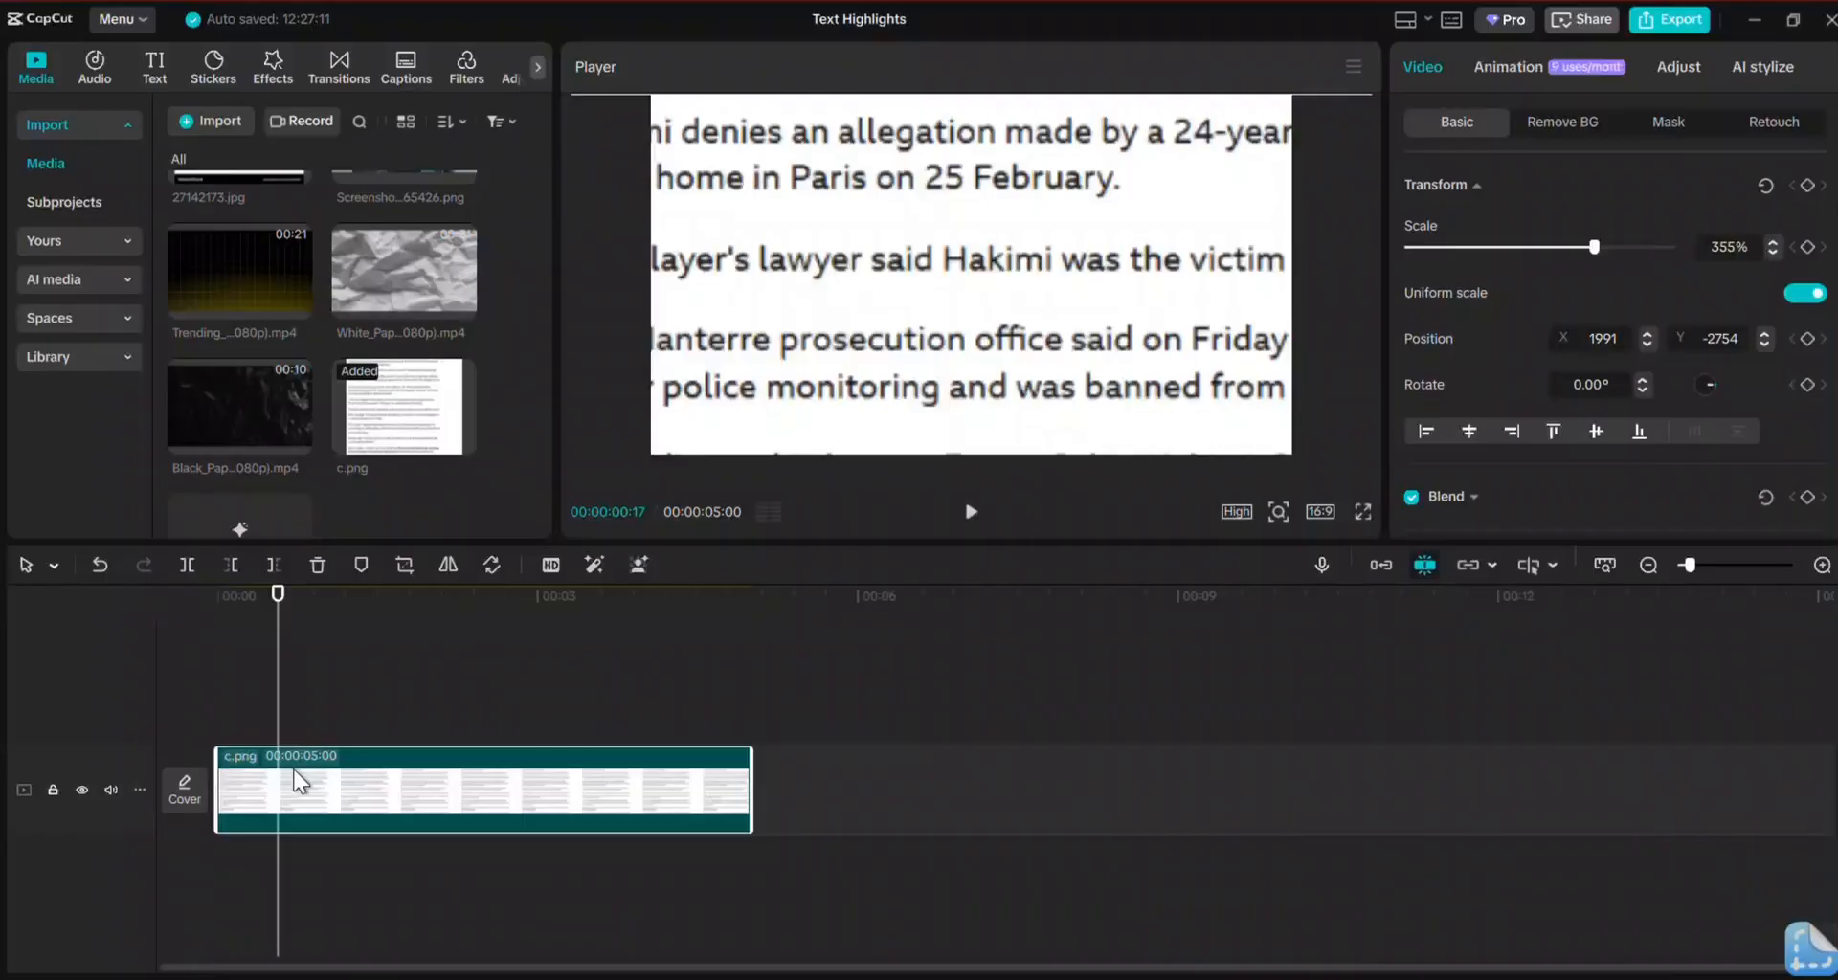
left_click(185, 564)
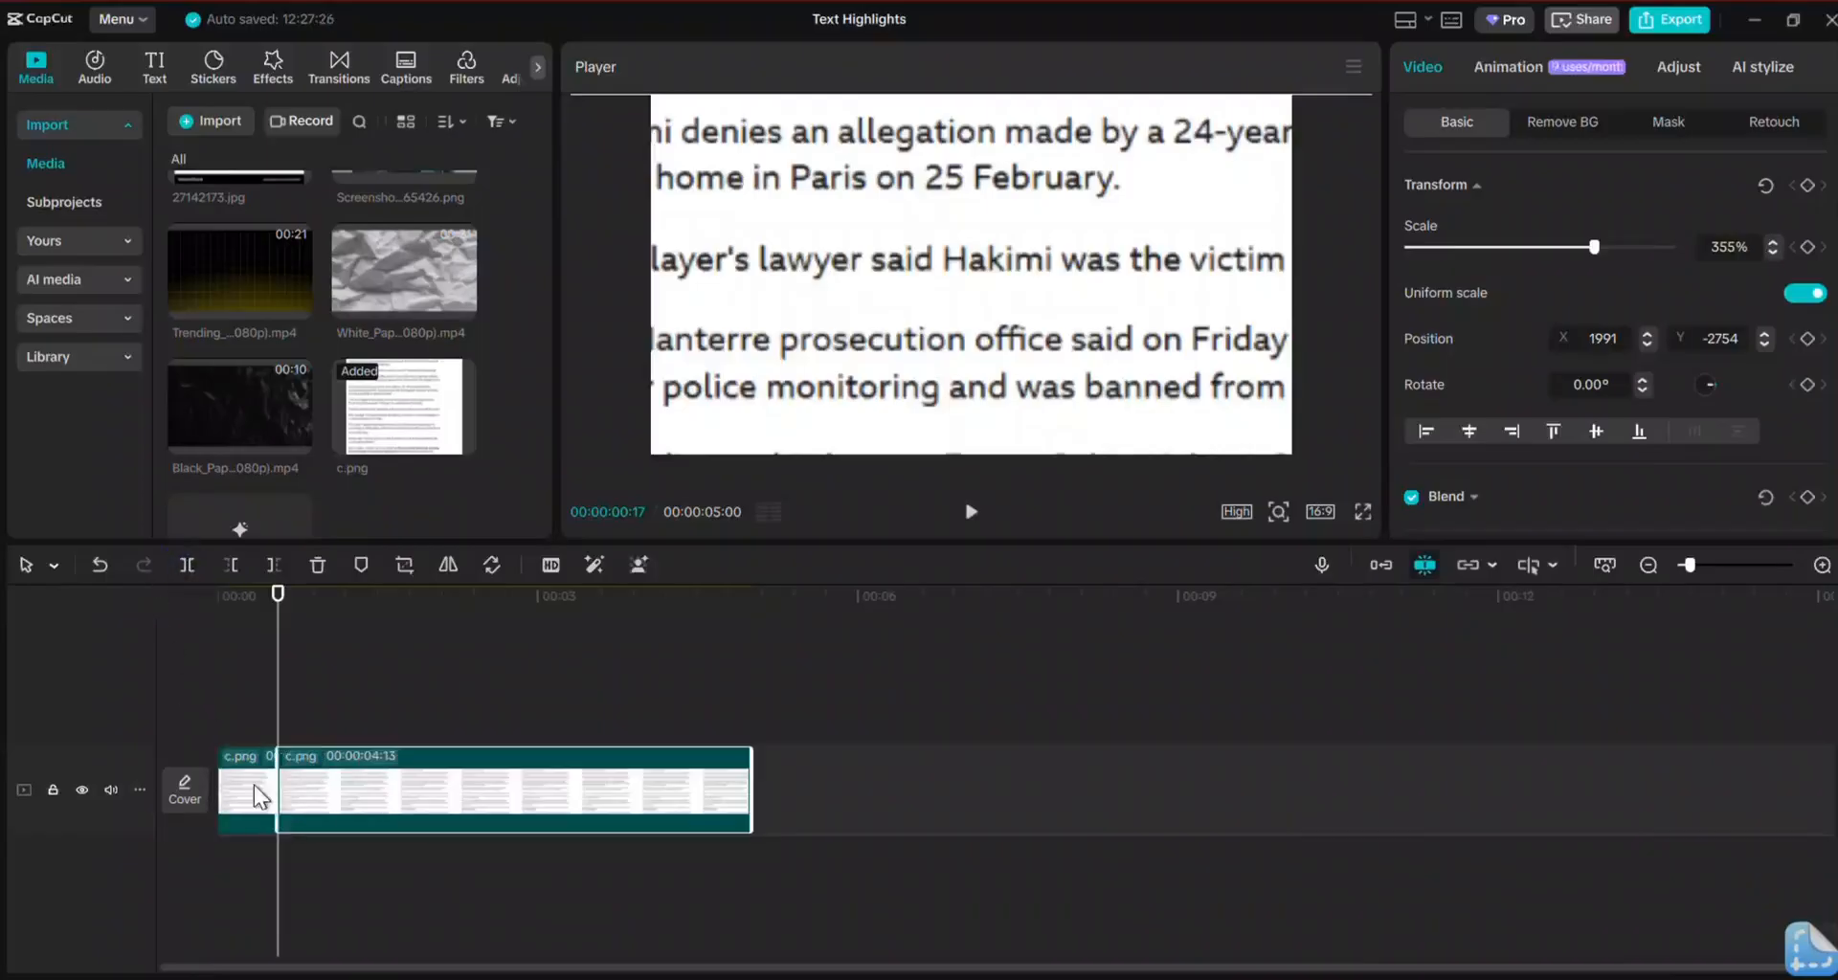
Step: Reposition the second segment's image to about X -710, Y -2269, centring "Hakimi" in the "on Friday that Hakimi" line
left_click(279, 594)
left_click_drag(279, 595, 317, 594)
left_click_drag(1046, 320, 943, 279)
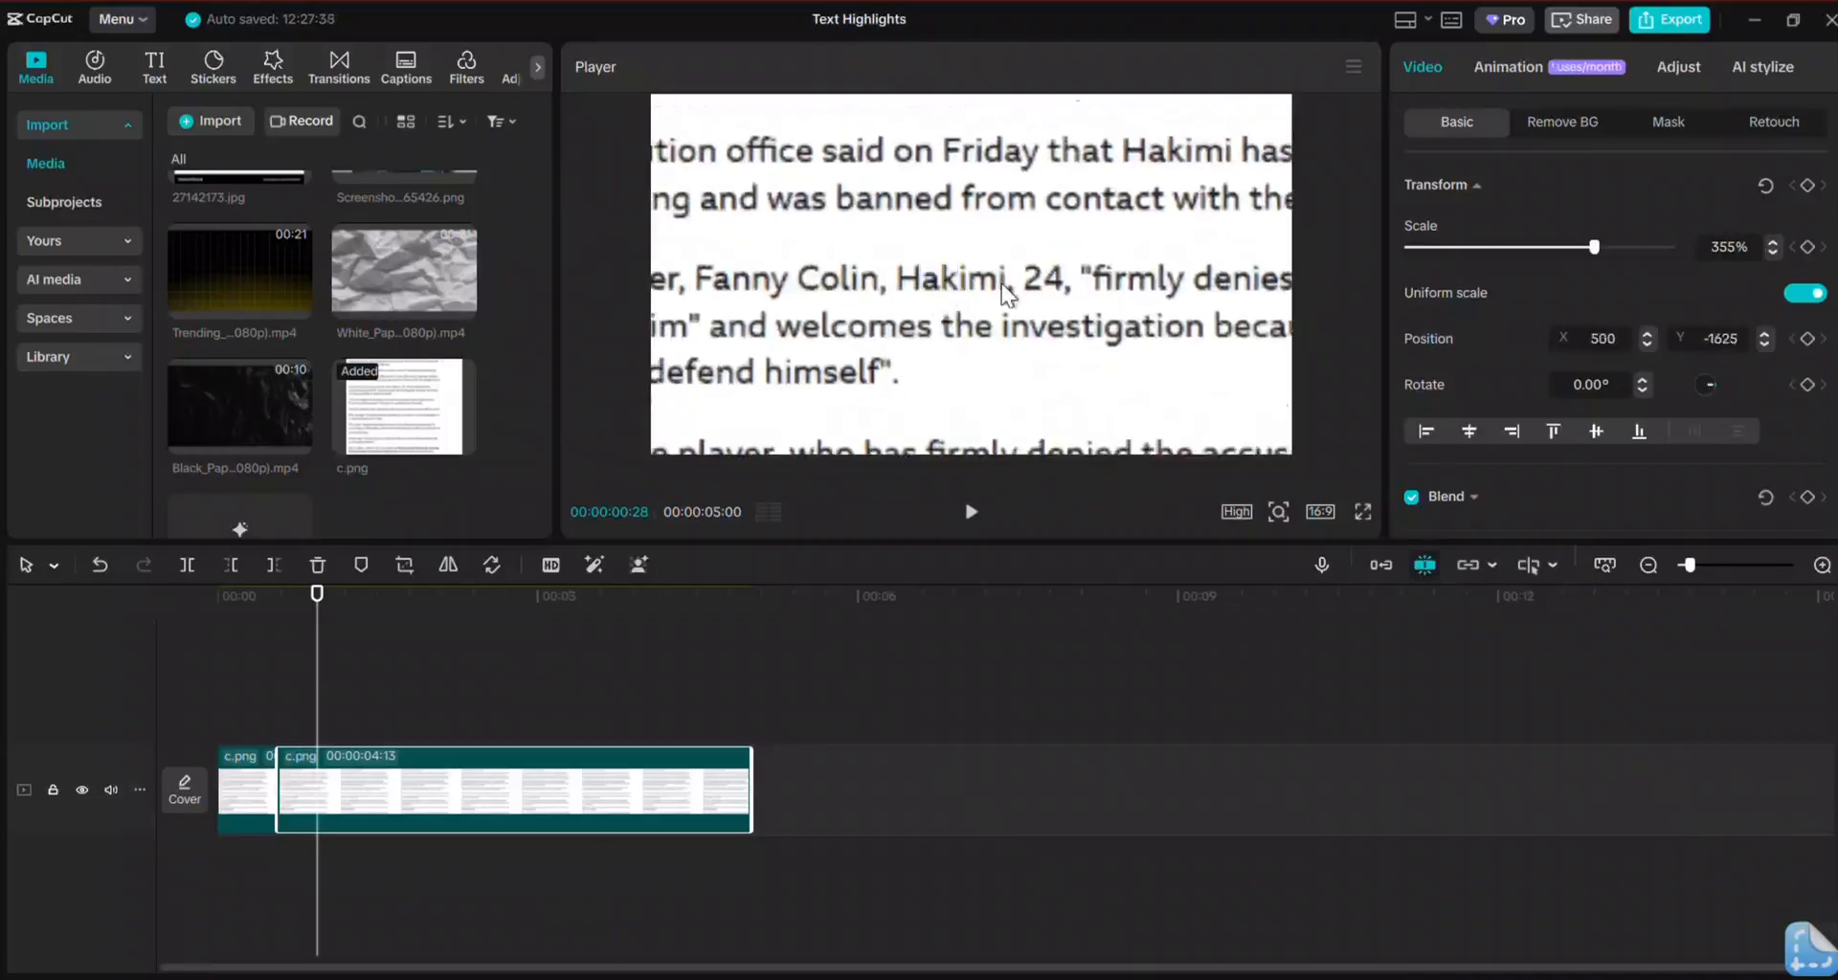
left_click_drag(1057, 273, 974, 277)
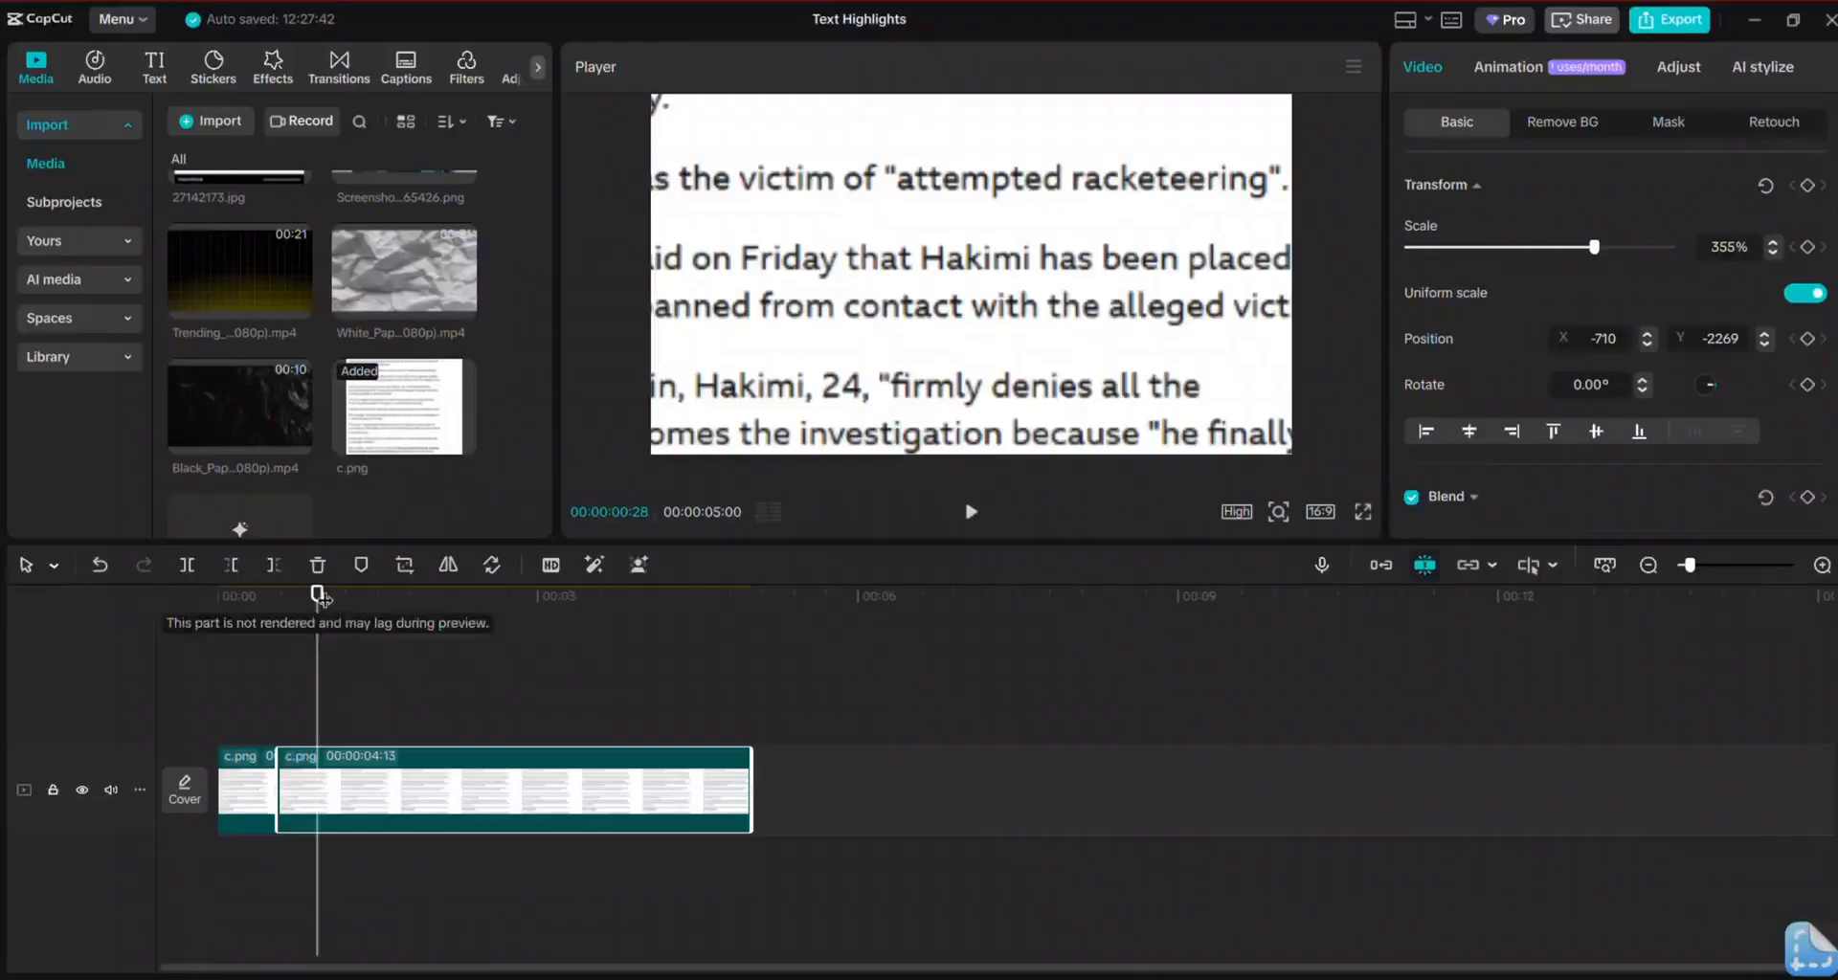
Step: Split the second c.png segment at 00:00:01:11
left_click_drag(317, 593, 362, 588)
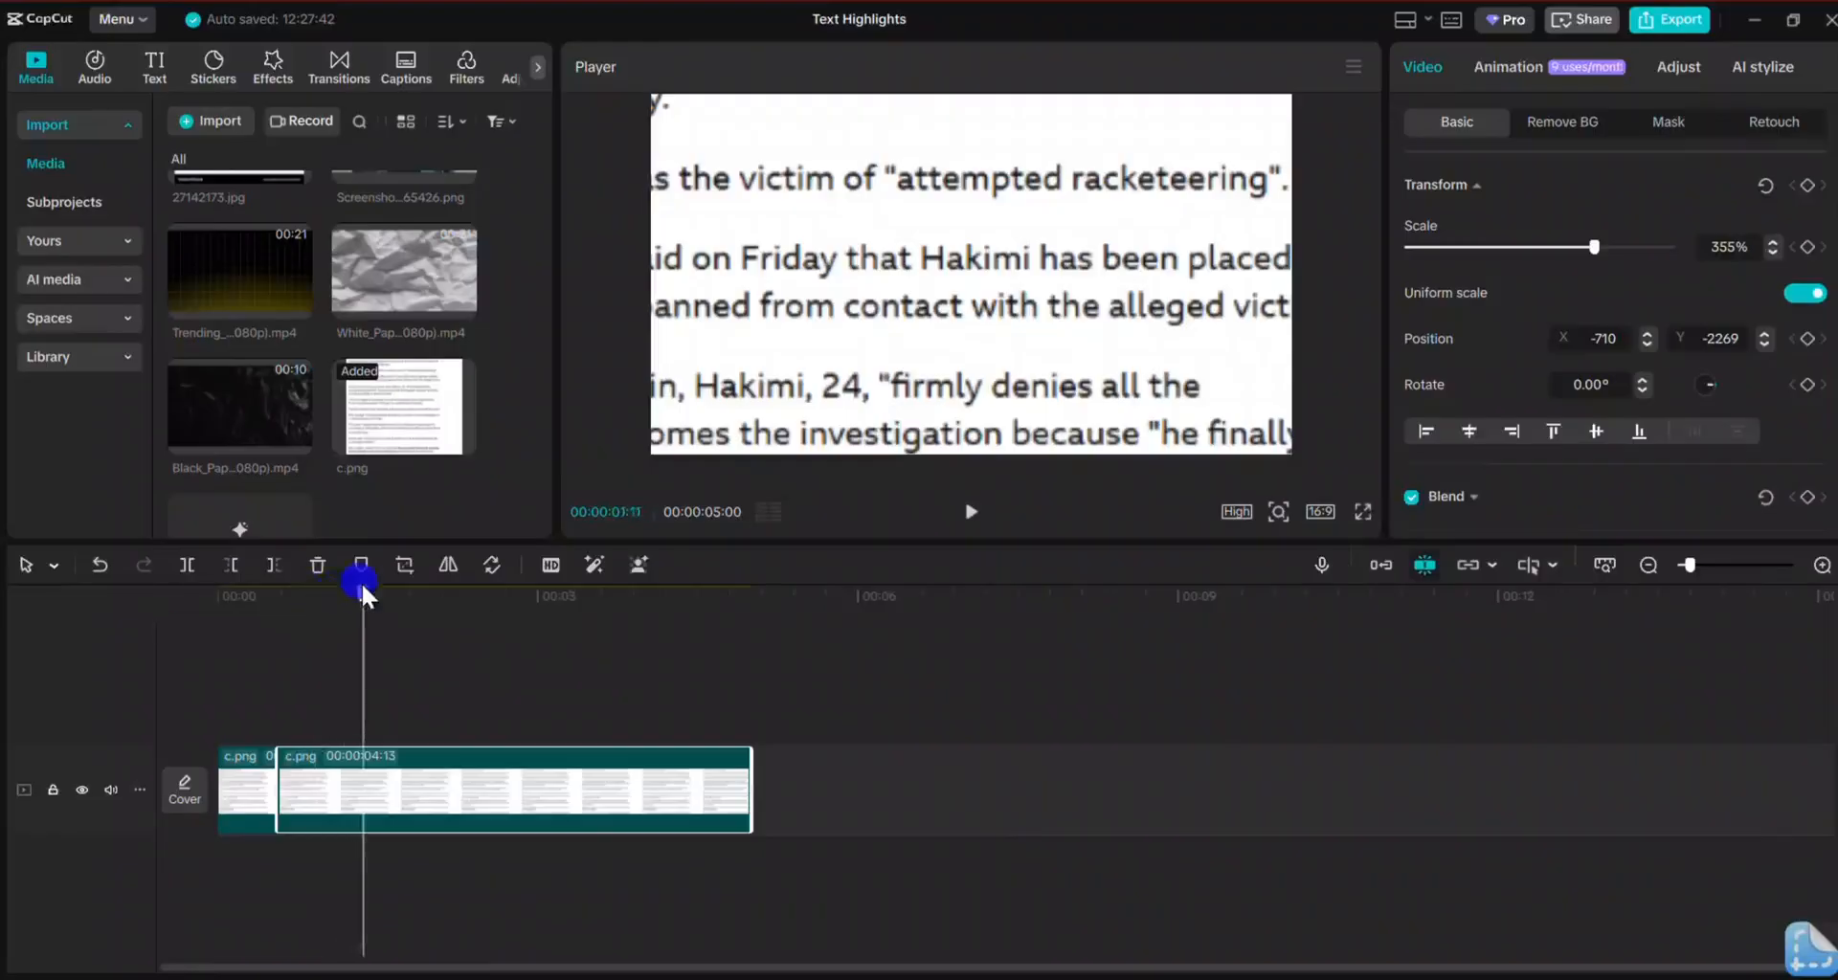
left_click(366, 756)
left_click(189, 562)
Step: Reposition the third segment's image to about X 586, Y -1560, centring "Hakimi" in the "Hakimi, 24" line
left_click(419, 672)
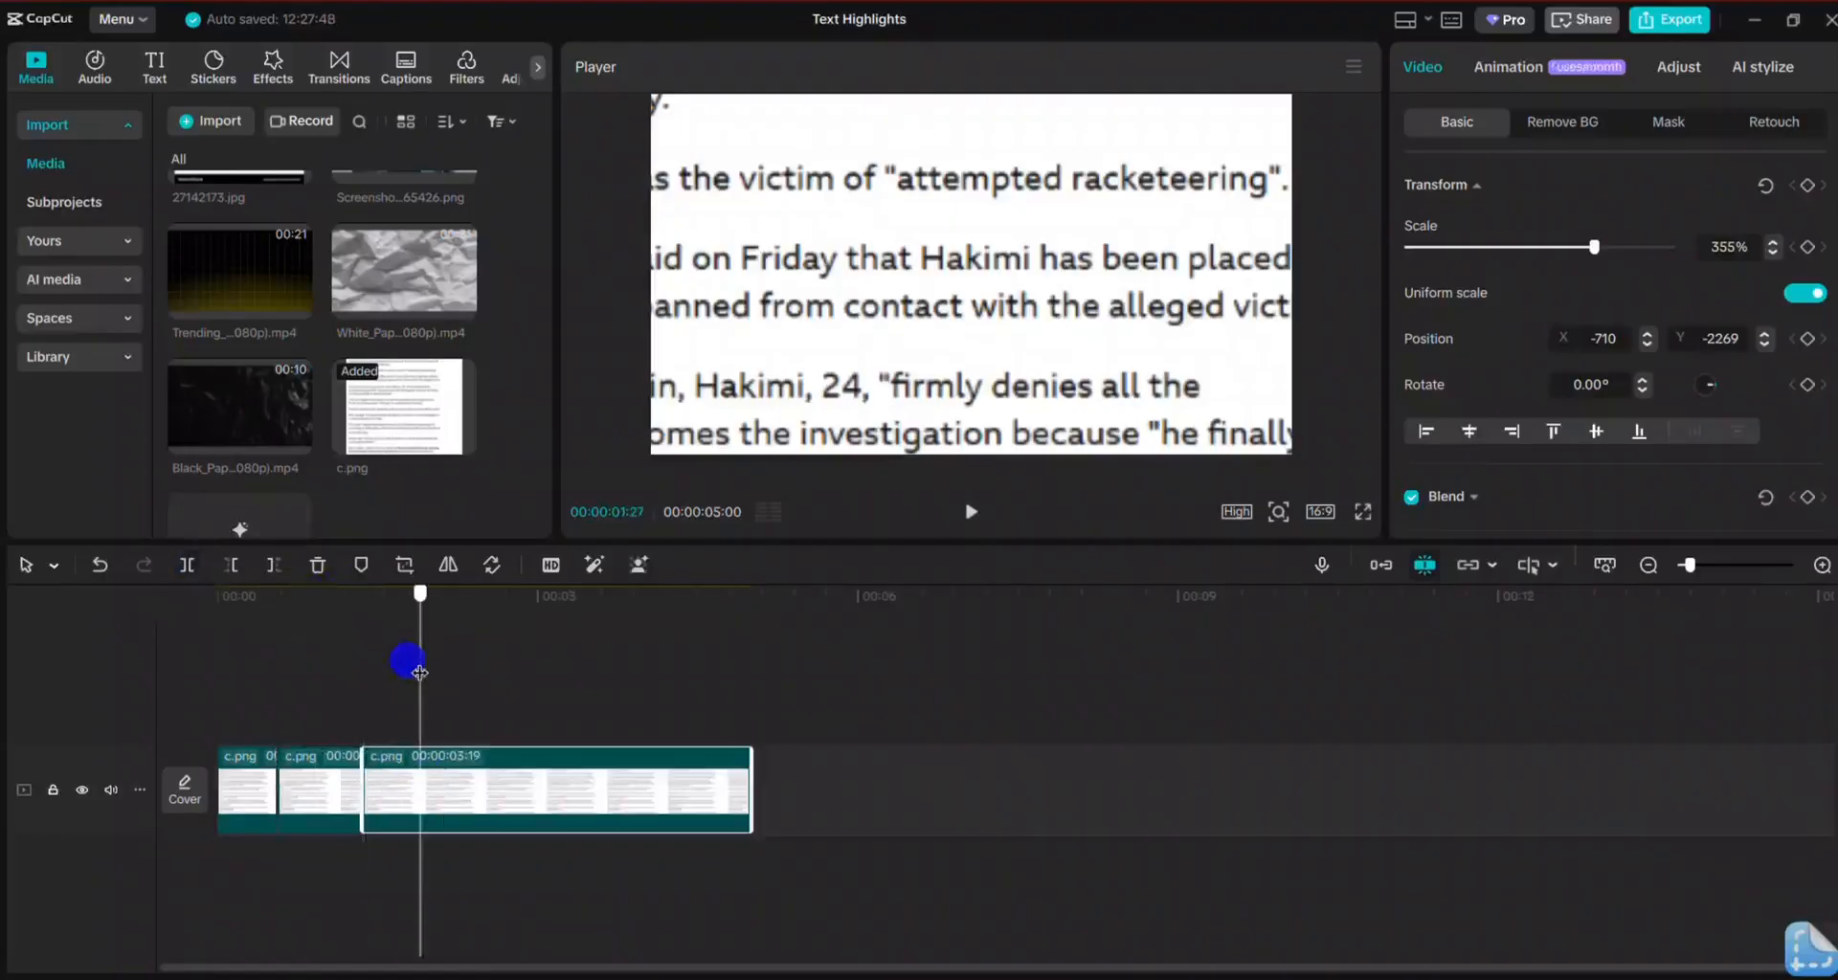
left_click_drag(974, 316, 1044, 261)
left_click_drag(873, 327, 951, 295)
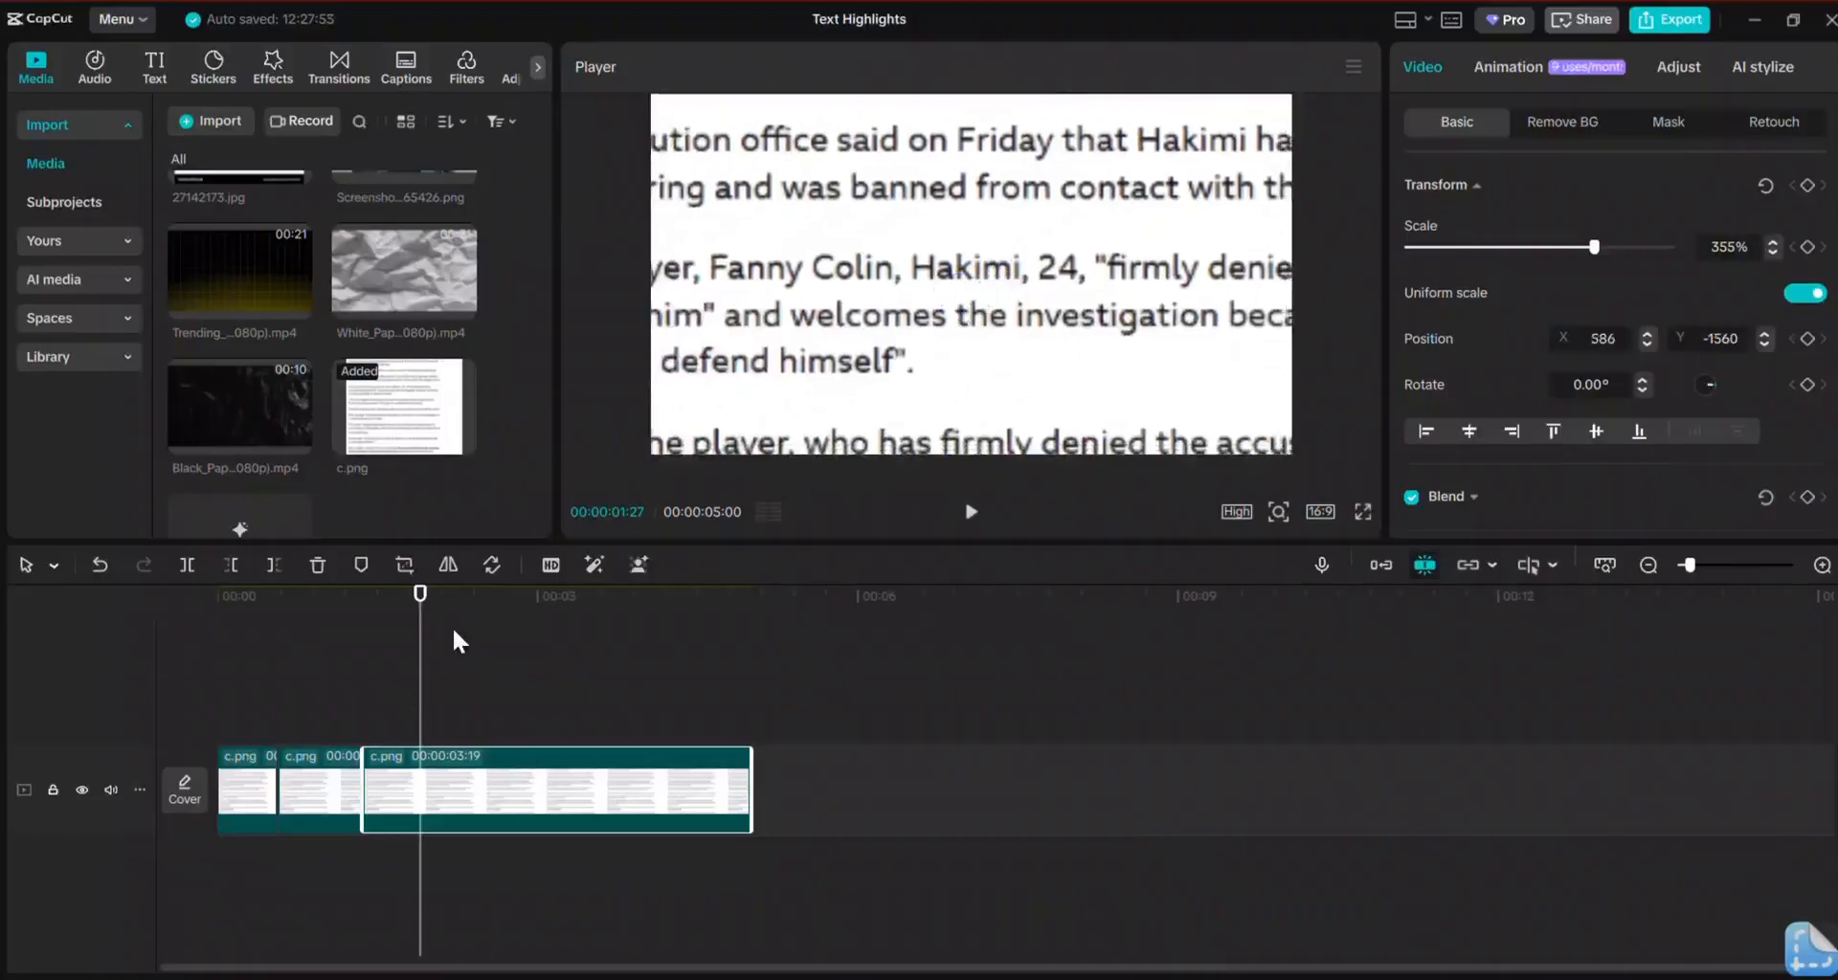
Step: Split the third segment at 00:00:01:27 and move the new fourth segment's image to about X 1166, Y 1147, showing "with Hakimi expected"
left_click(187, 564)
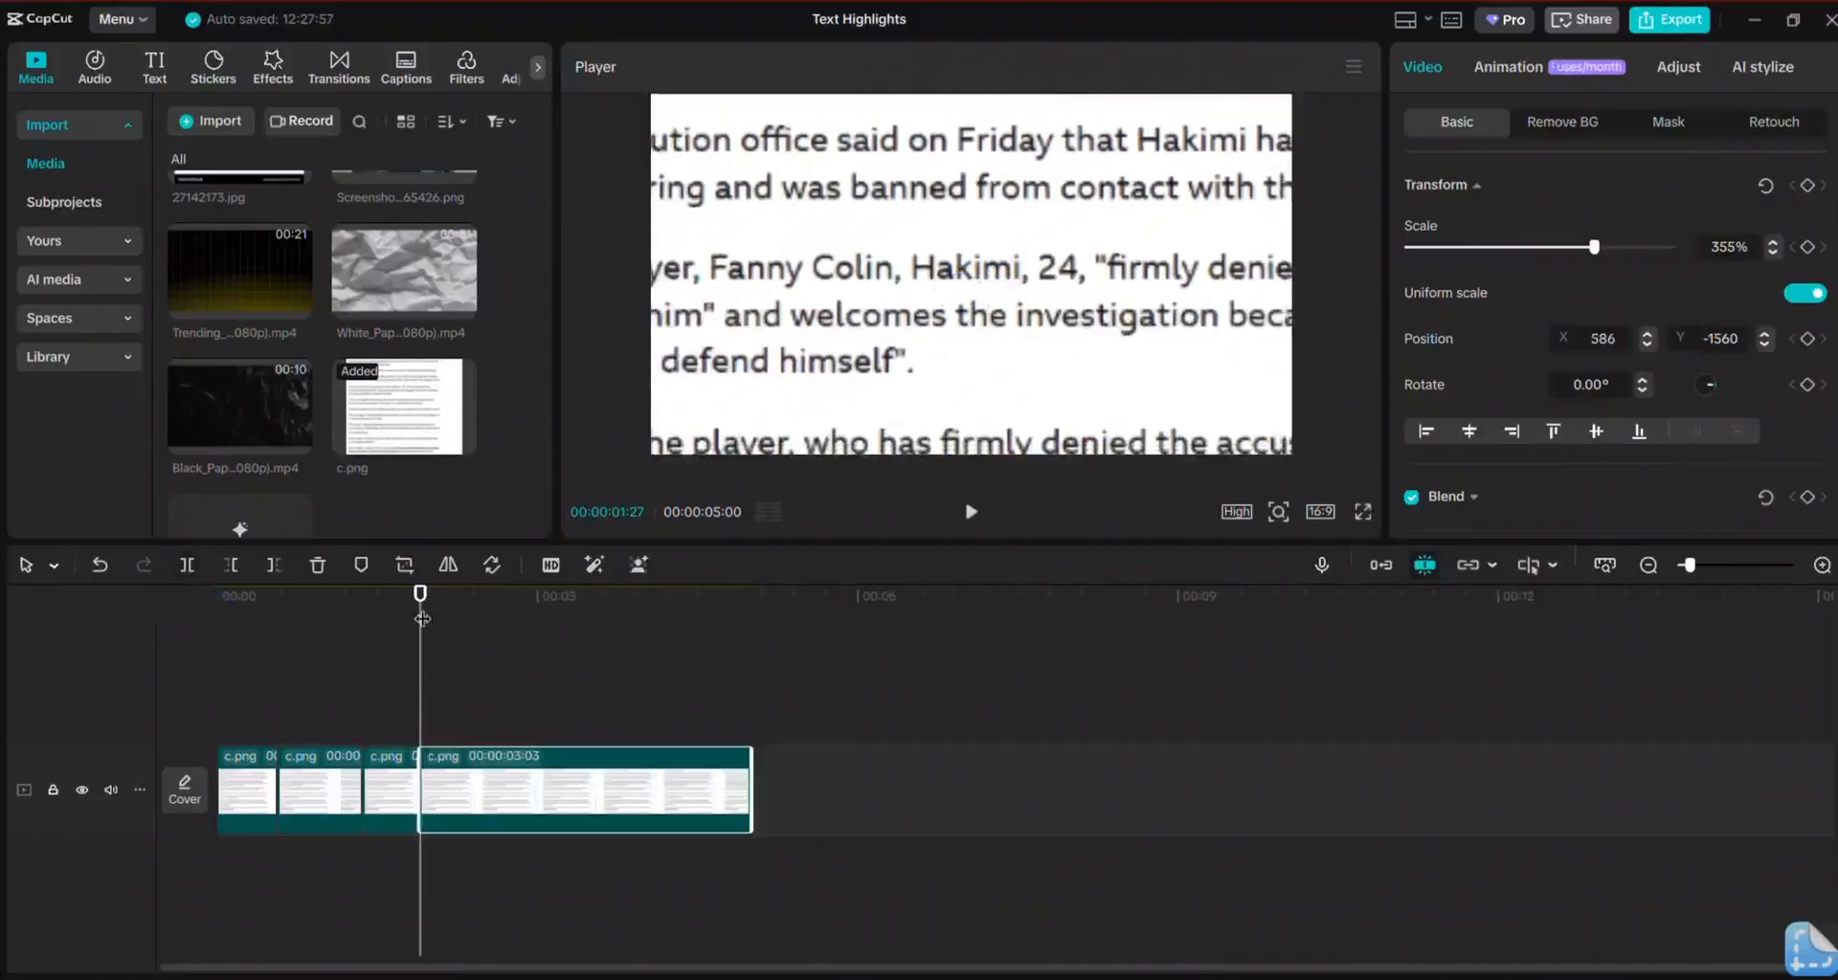
left_click_drag(422, 618, 494, 643)
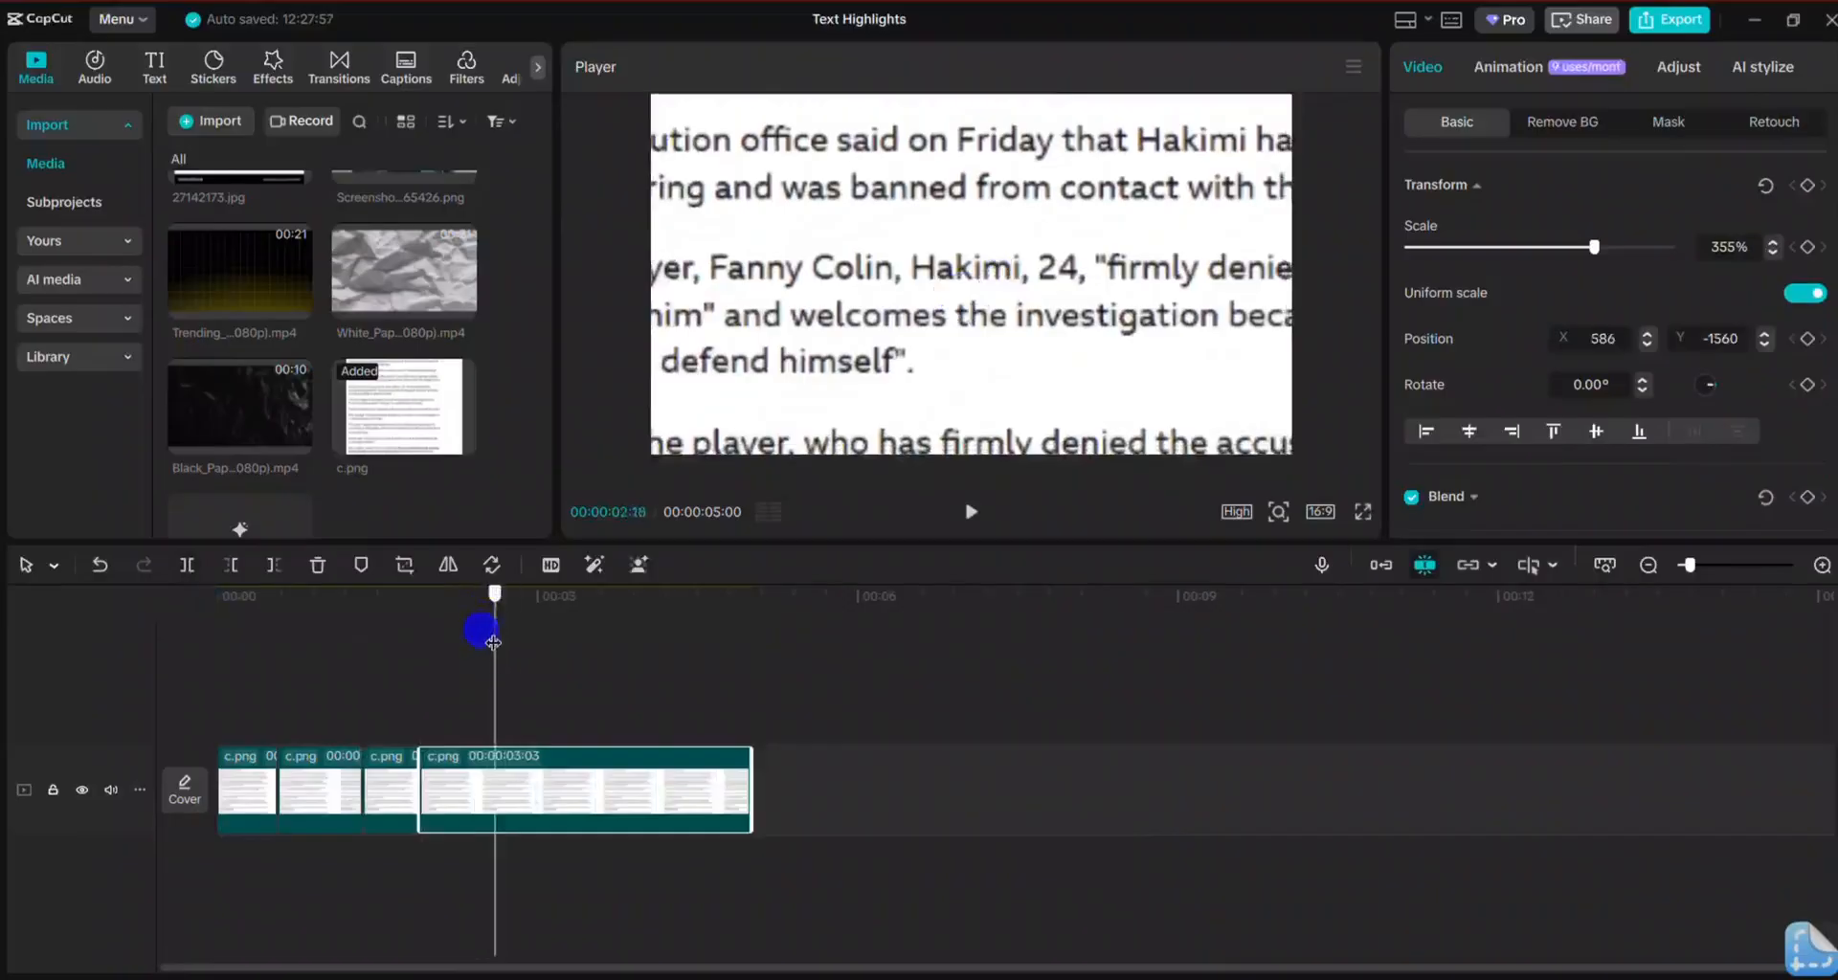
left_click_drag(897, 380, 951, 381)
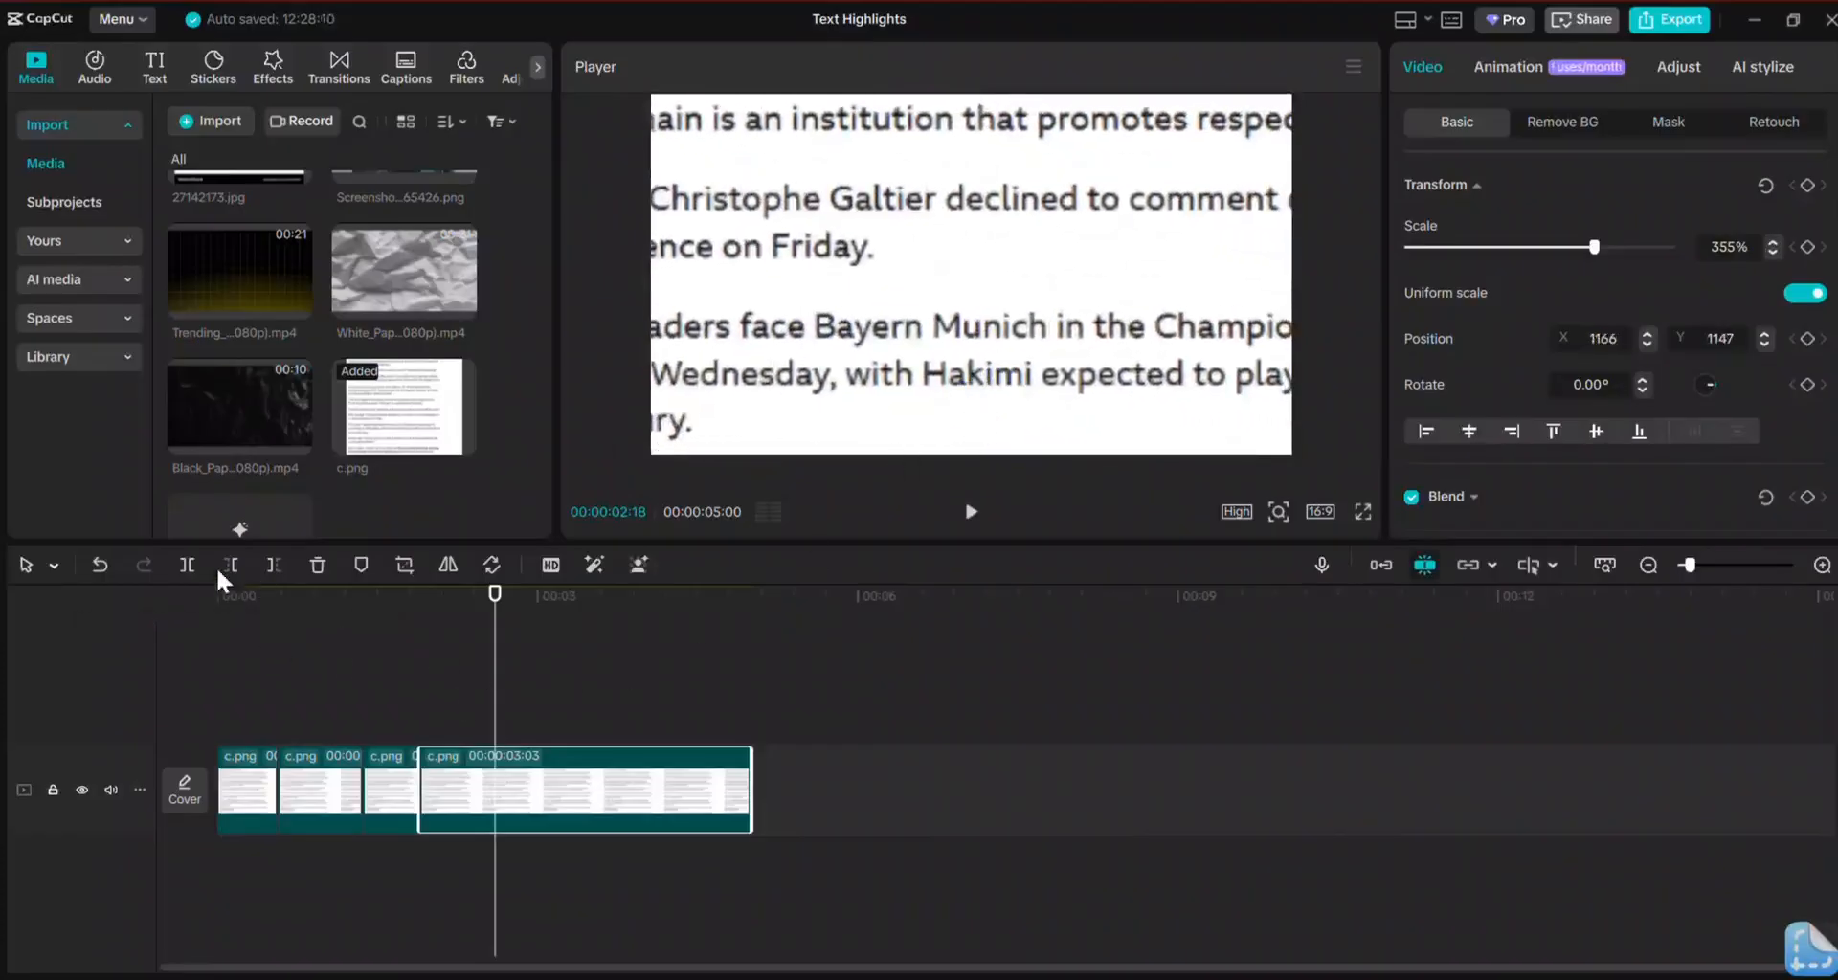
Step: Cut off the fourth segment at 00:00:02:18, delete the remainder, and shift the segment's image to about X 1137, Y 1502
left_click(188, 564)
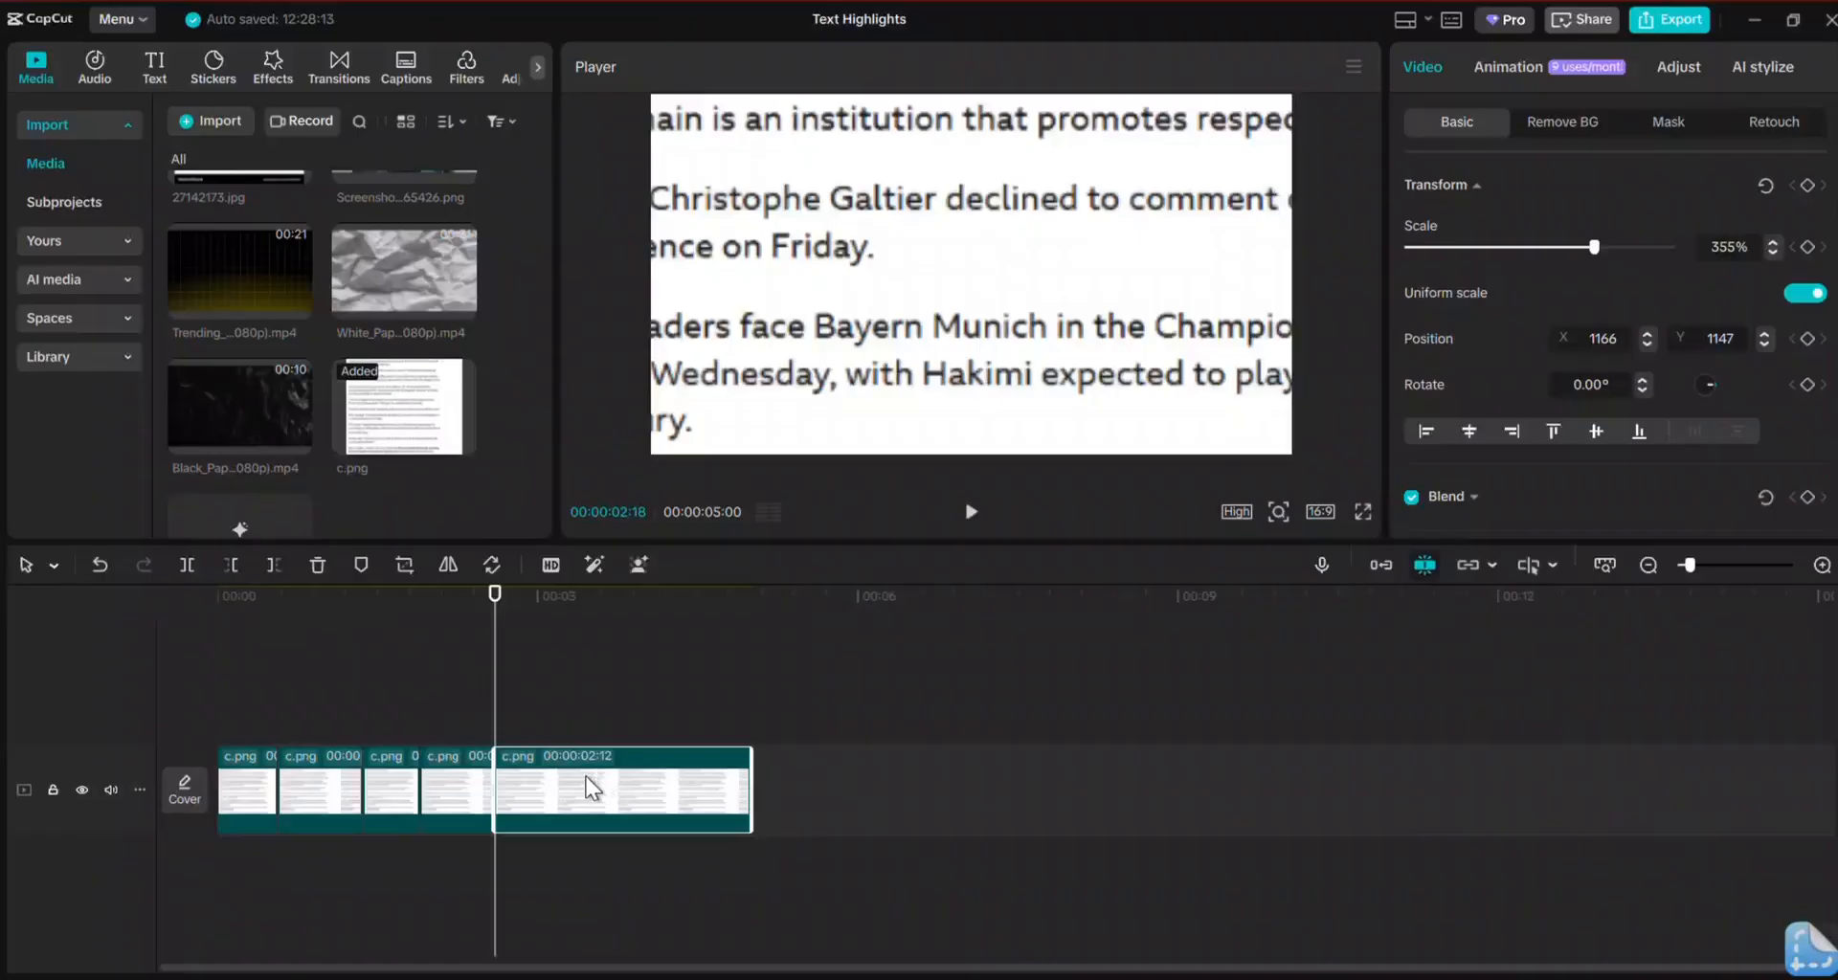
key("Delete")
left_click_drag(526, 780, 233, 800)
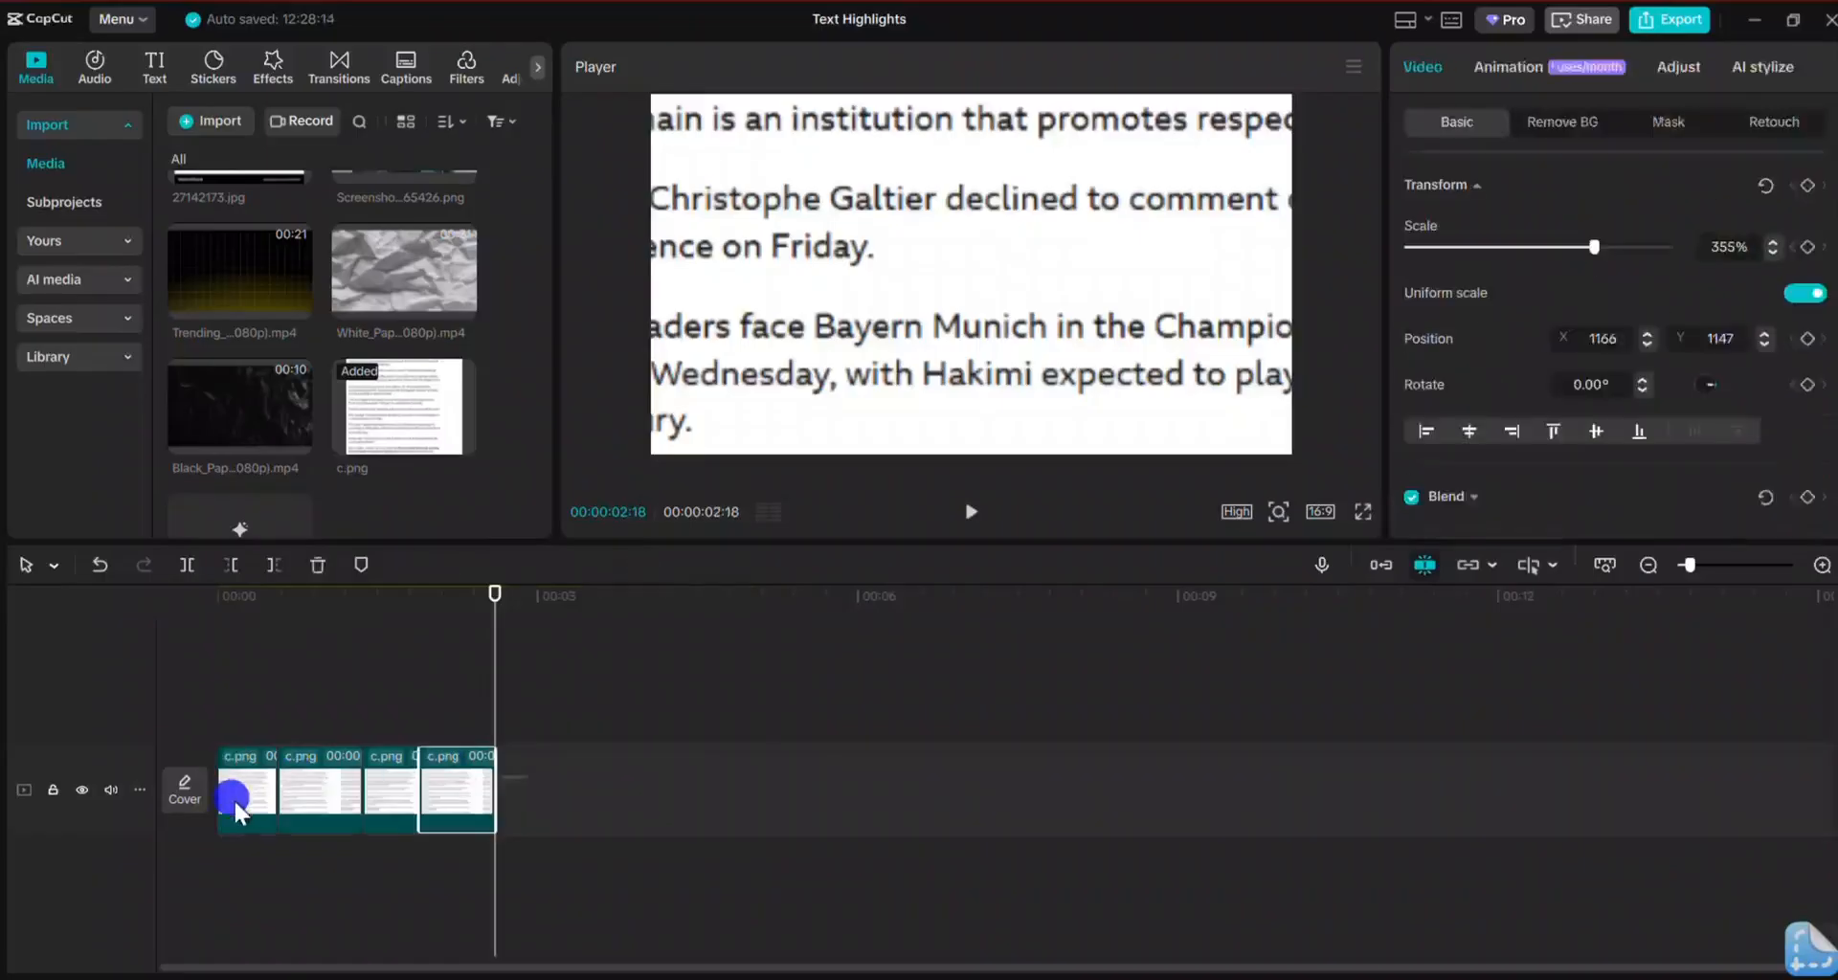
left_click_drag(890, 368, 874, 319)
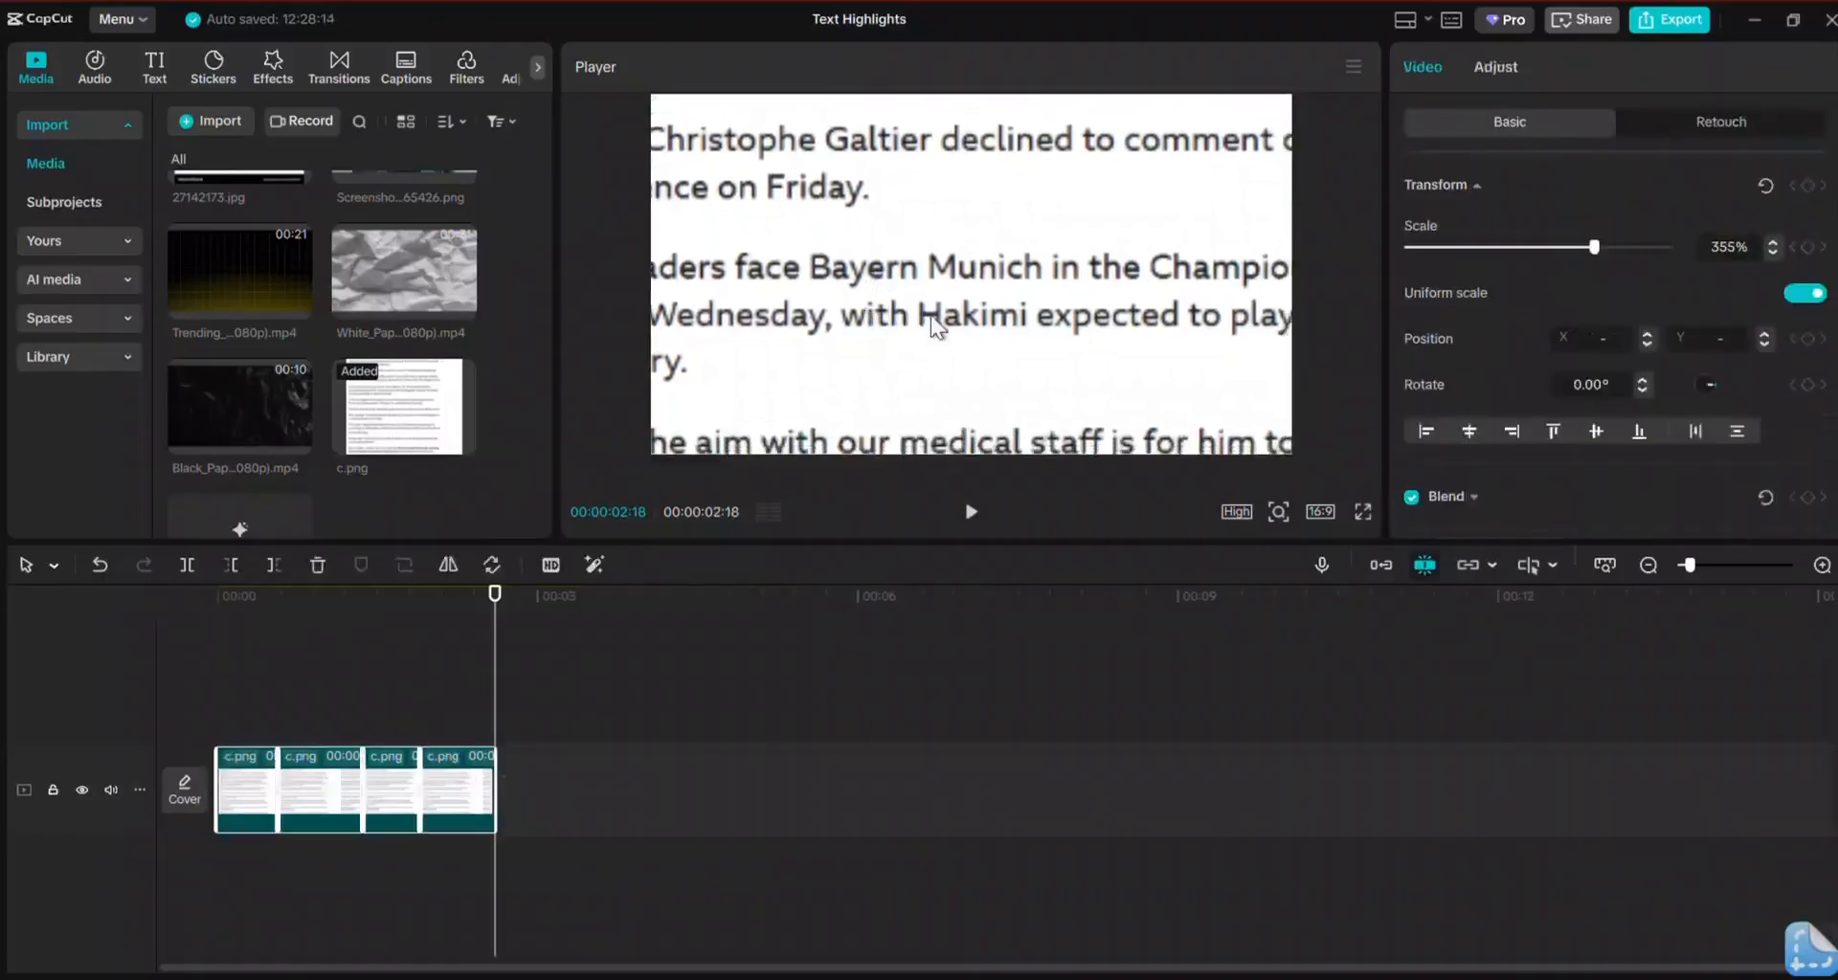
Step: Add a default text clip on a track above the c.png segments, near the timeline's start
left_click(290, 709)
left_click(281, 700)
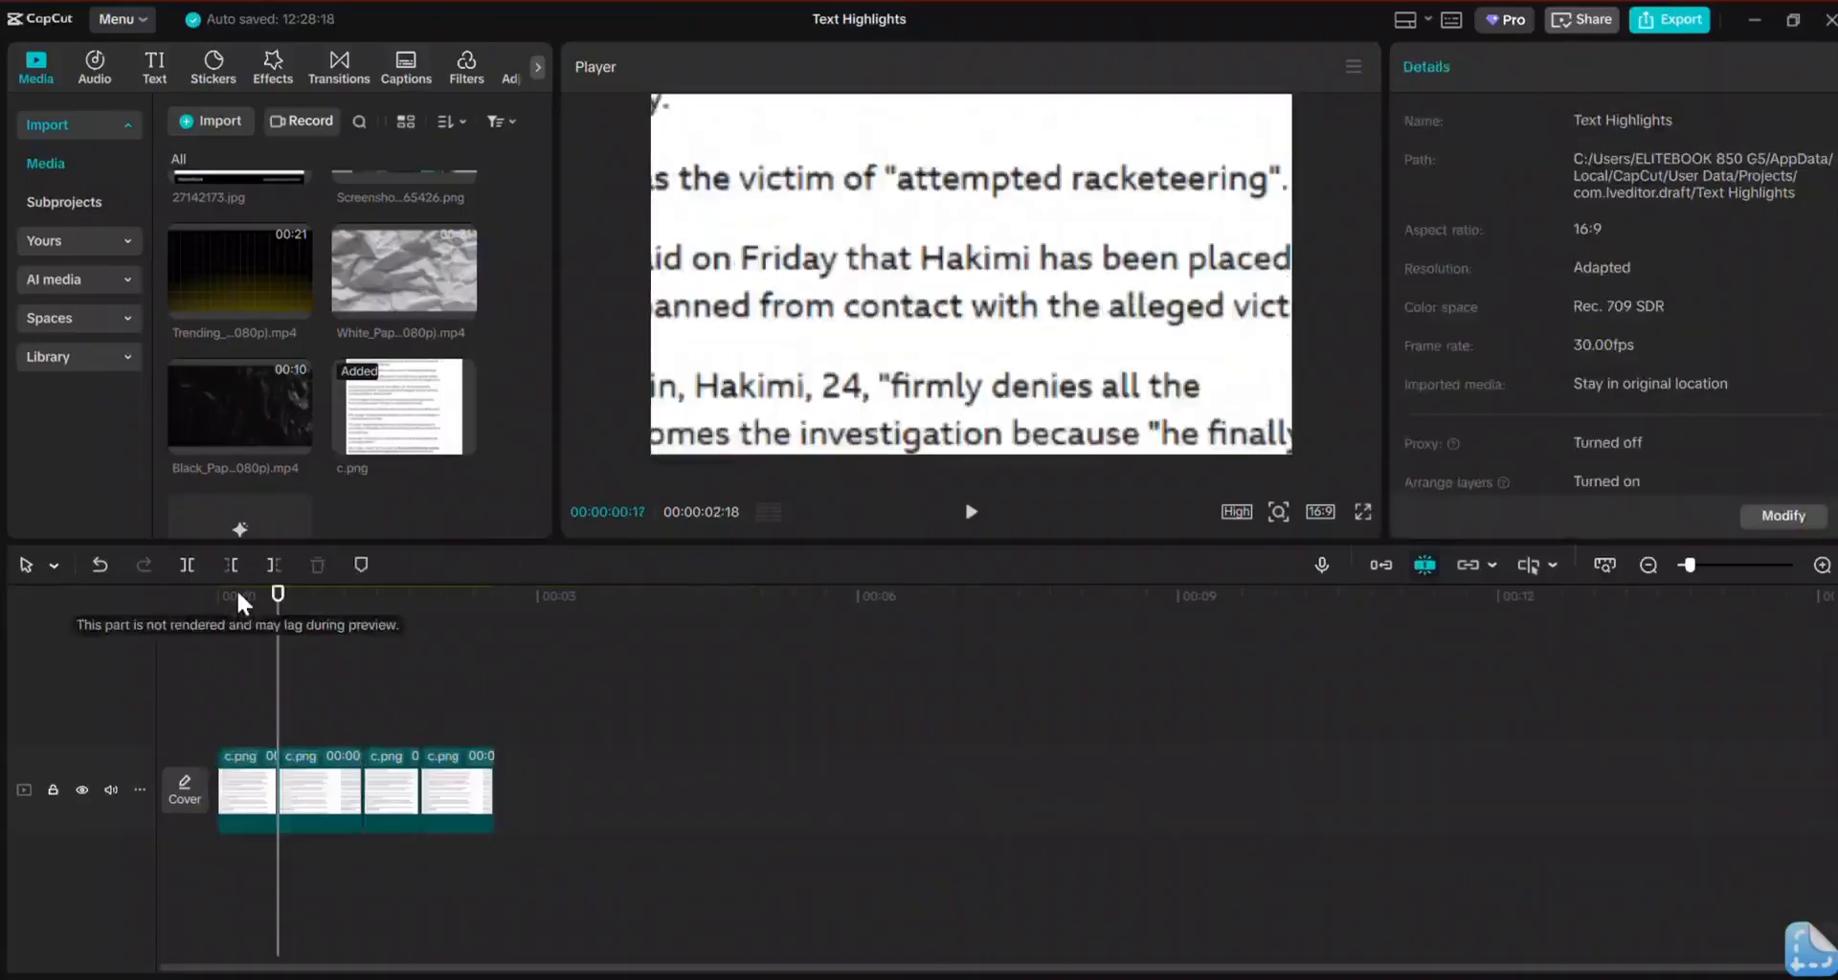
left_click_drag(238, 593, 94, 607)
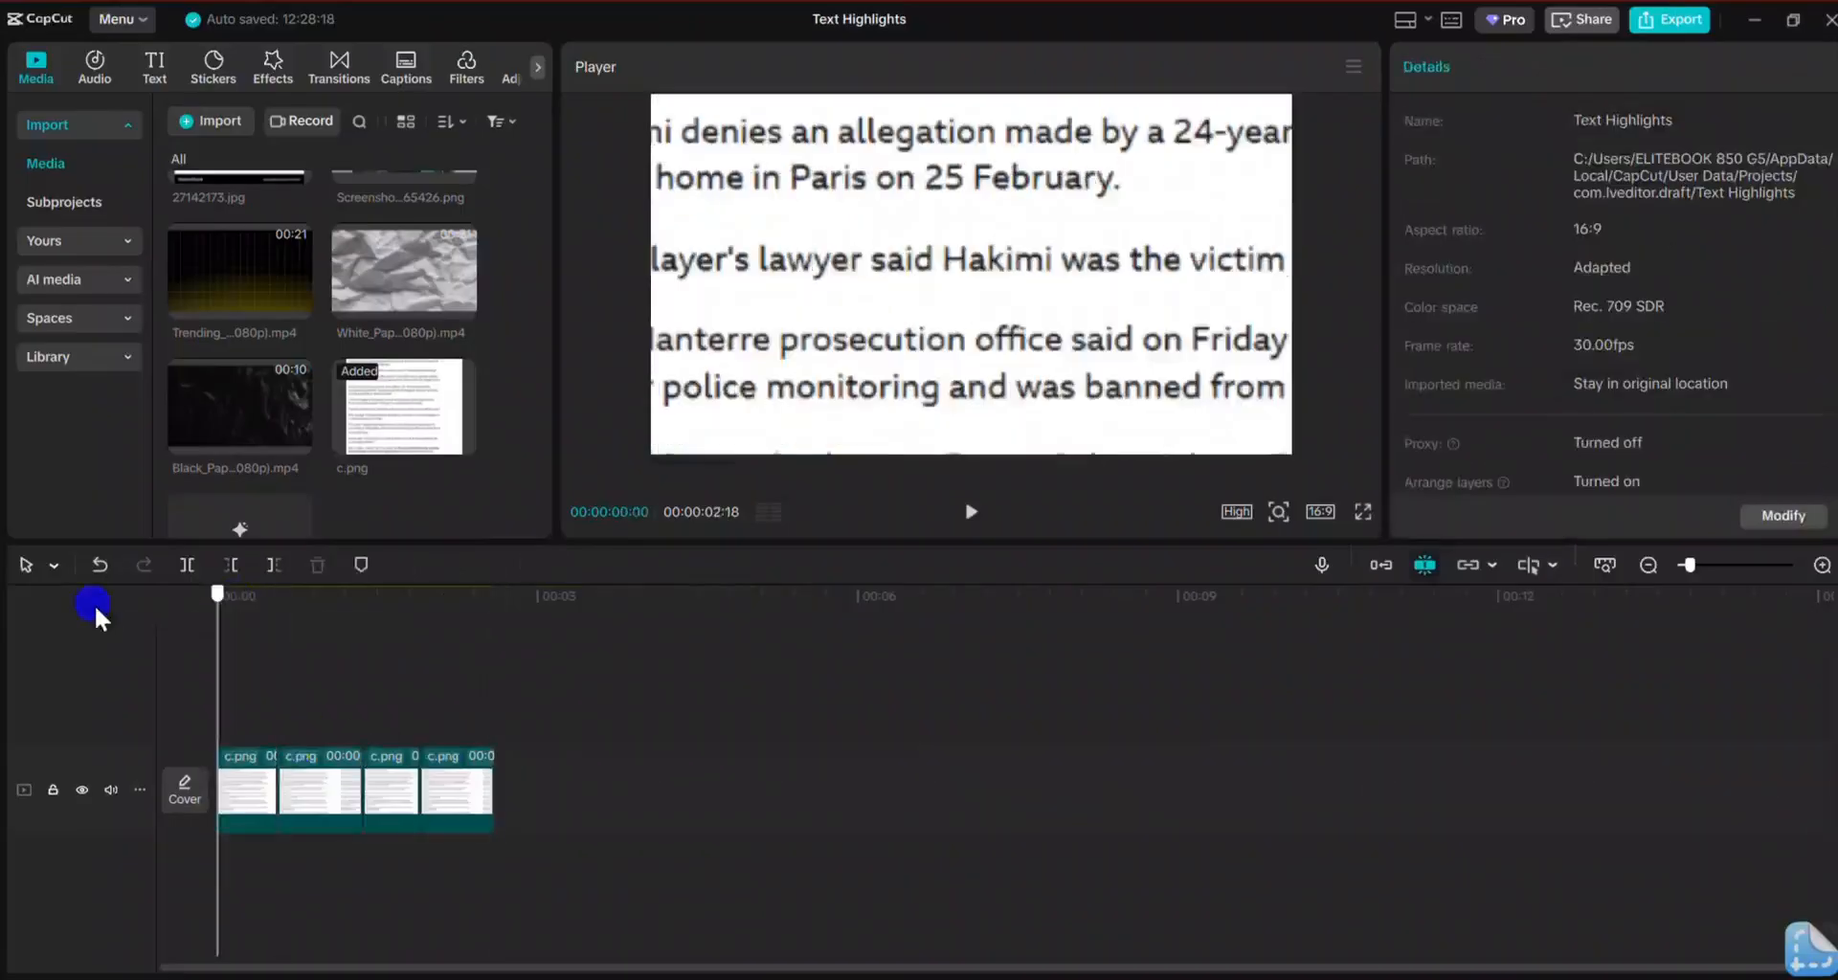
left_click(159, 67)
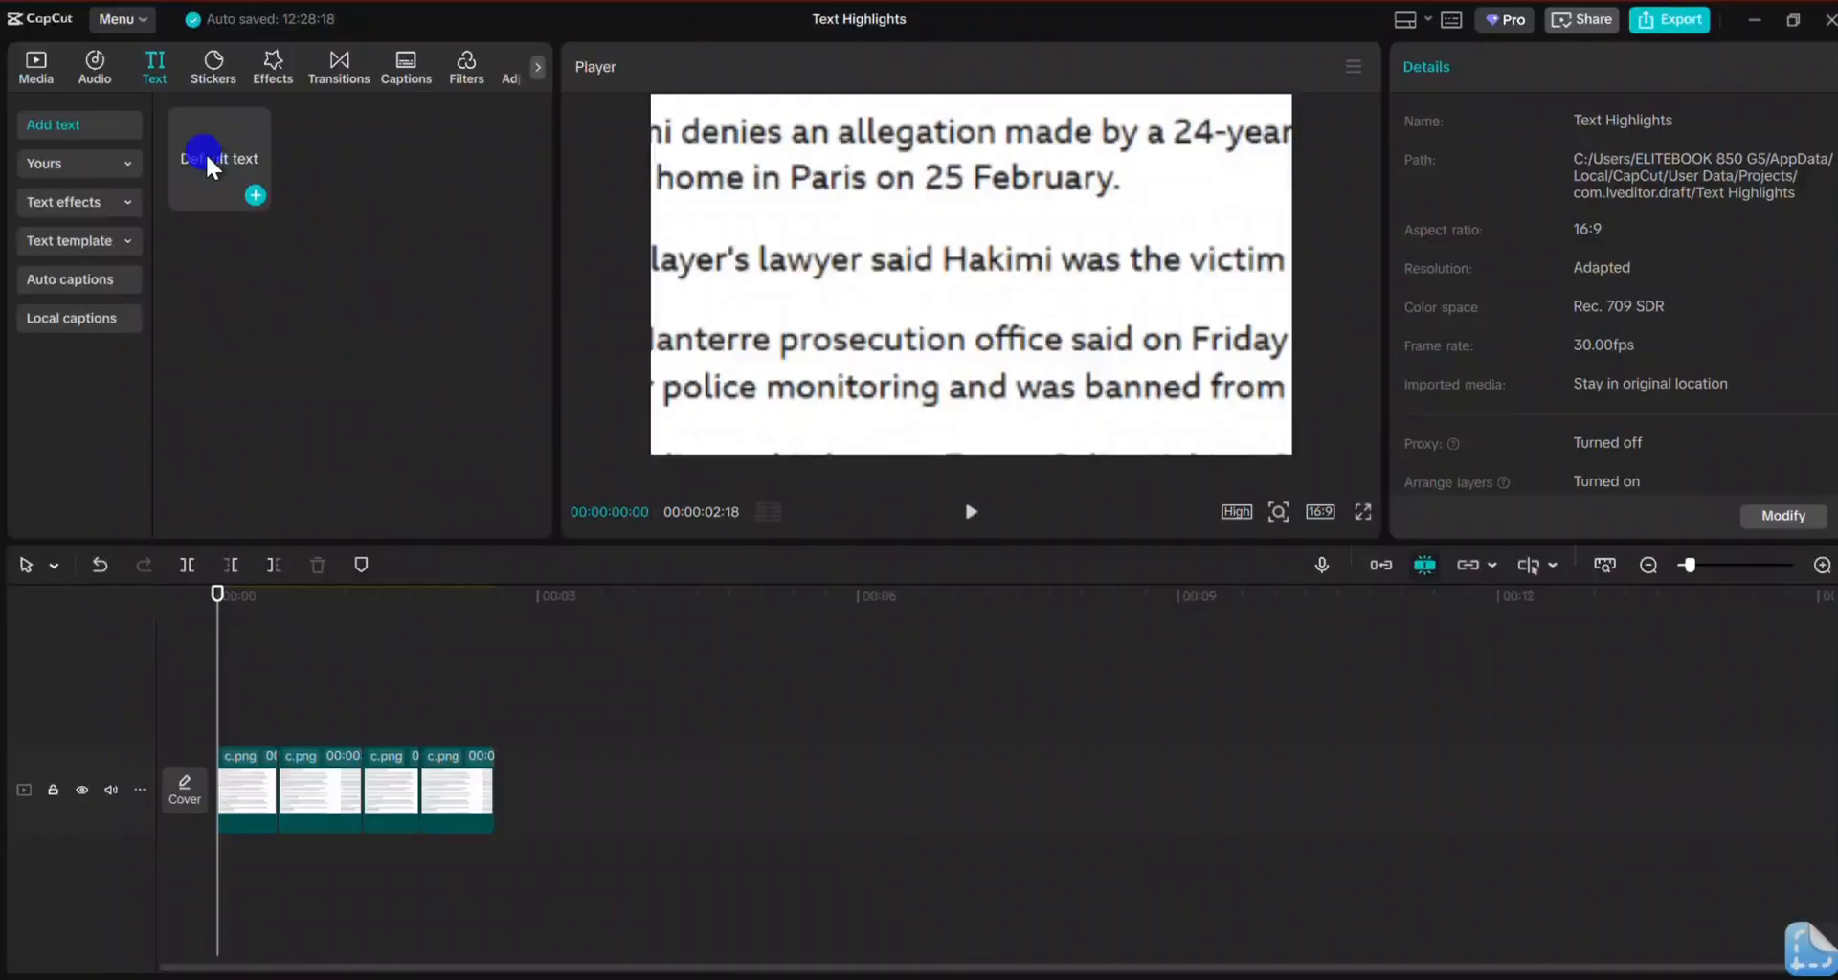
left_click_drag(205, 152, 234, 742)
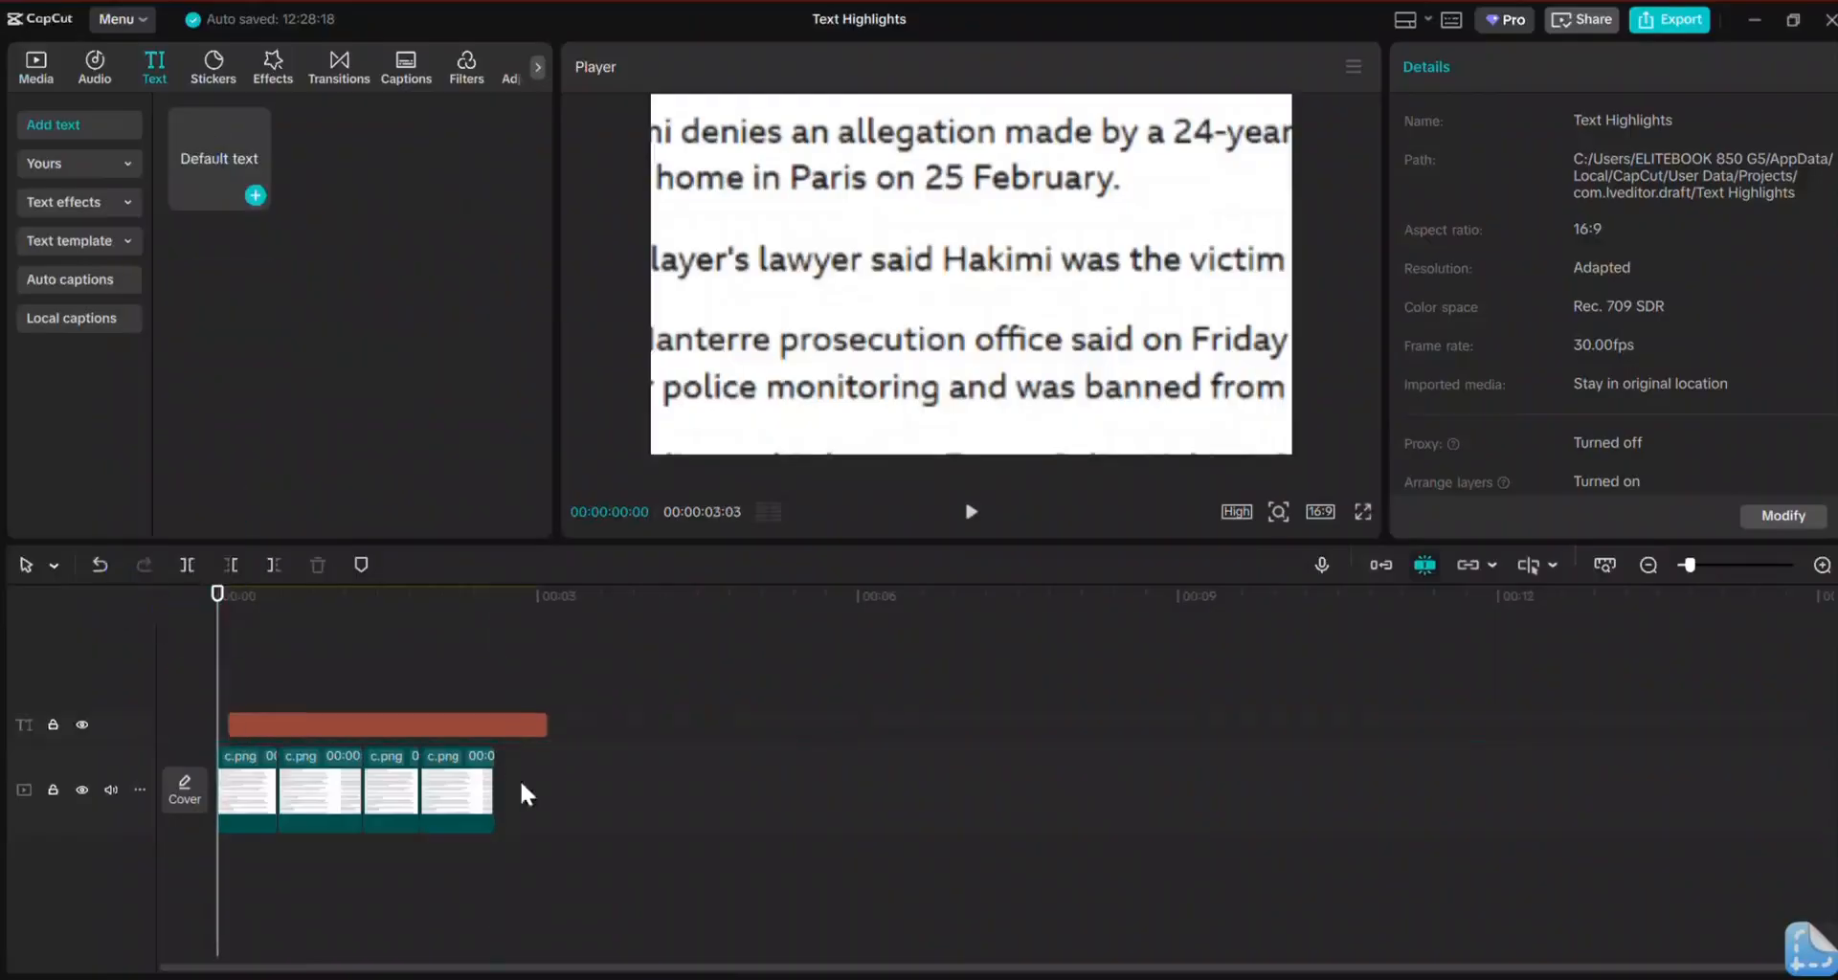
left_click(255, 805)
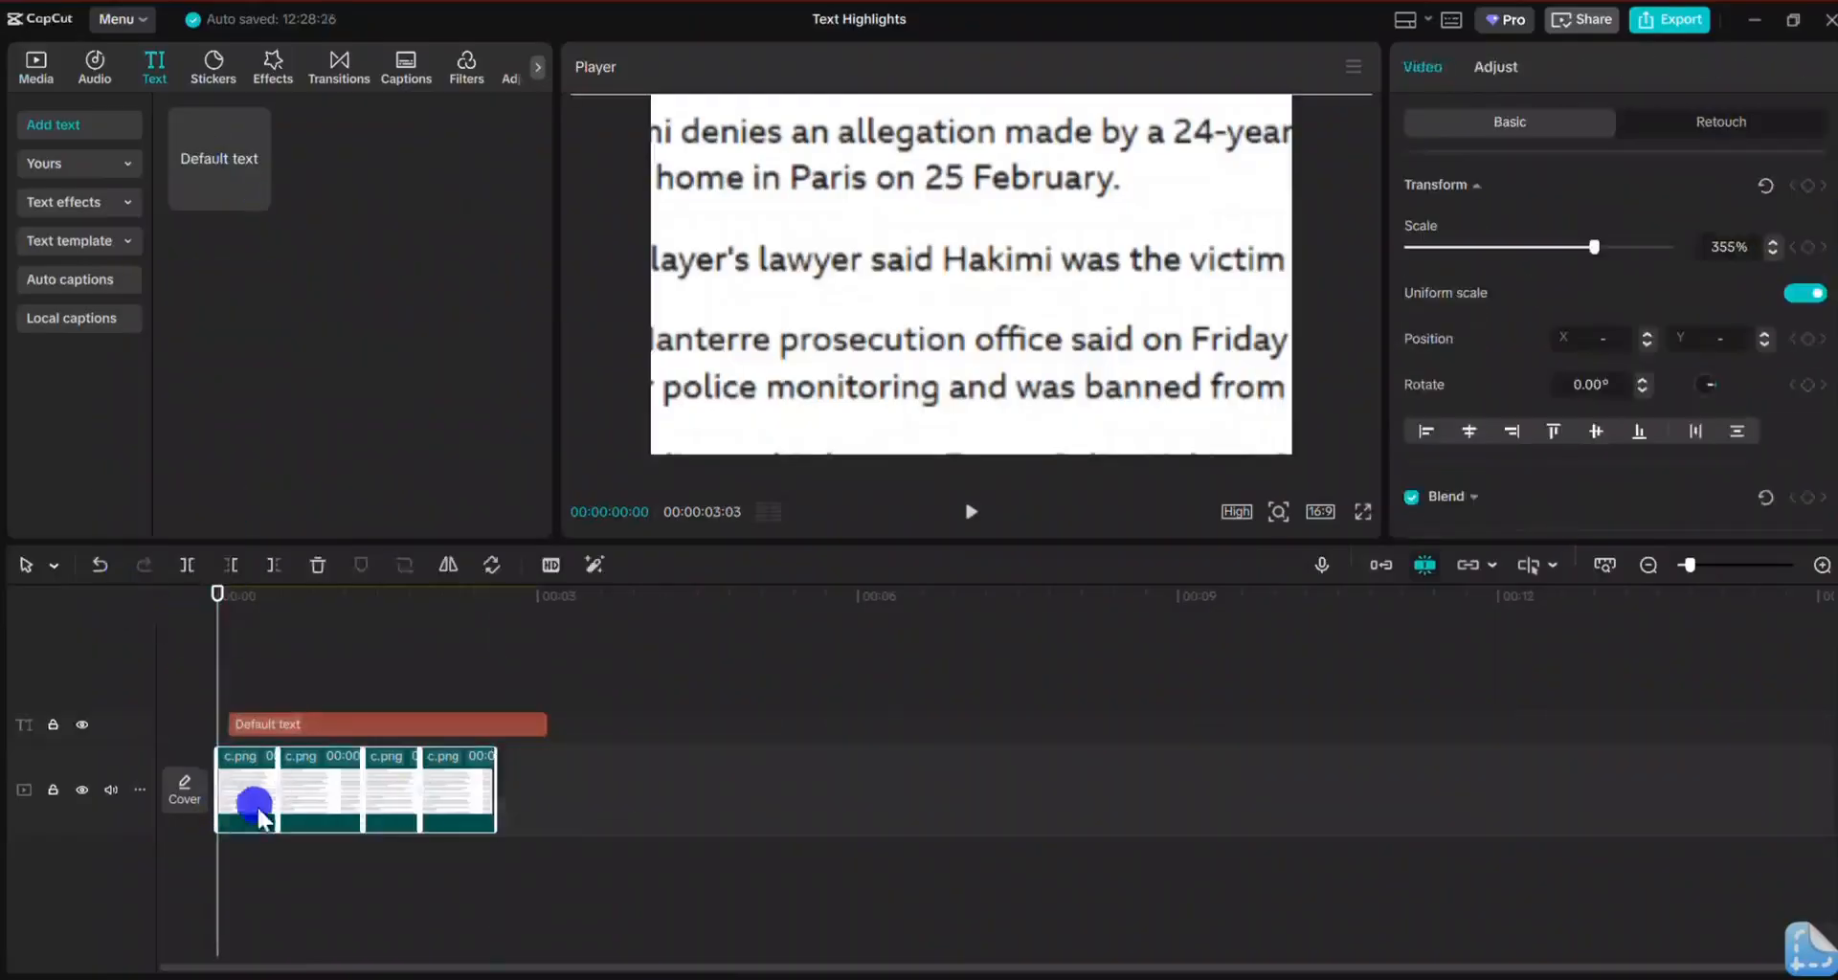
left_click(503, 800)
left_click(326, 773)
left_click_drag(335, 783, 330, 783)
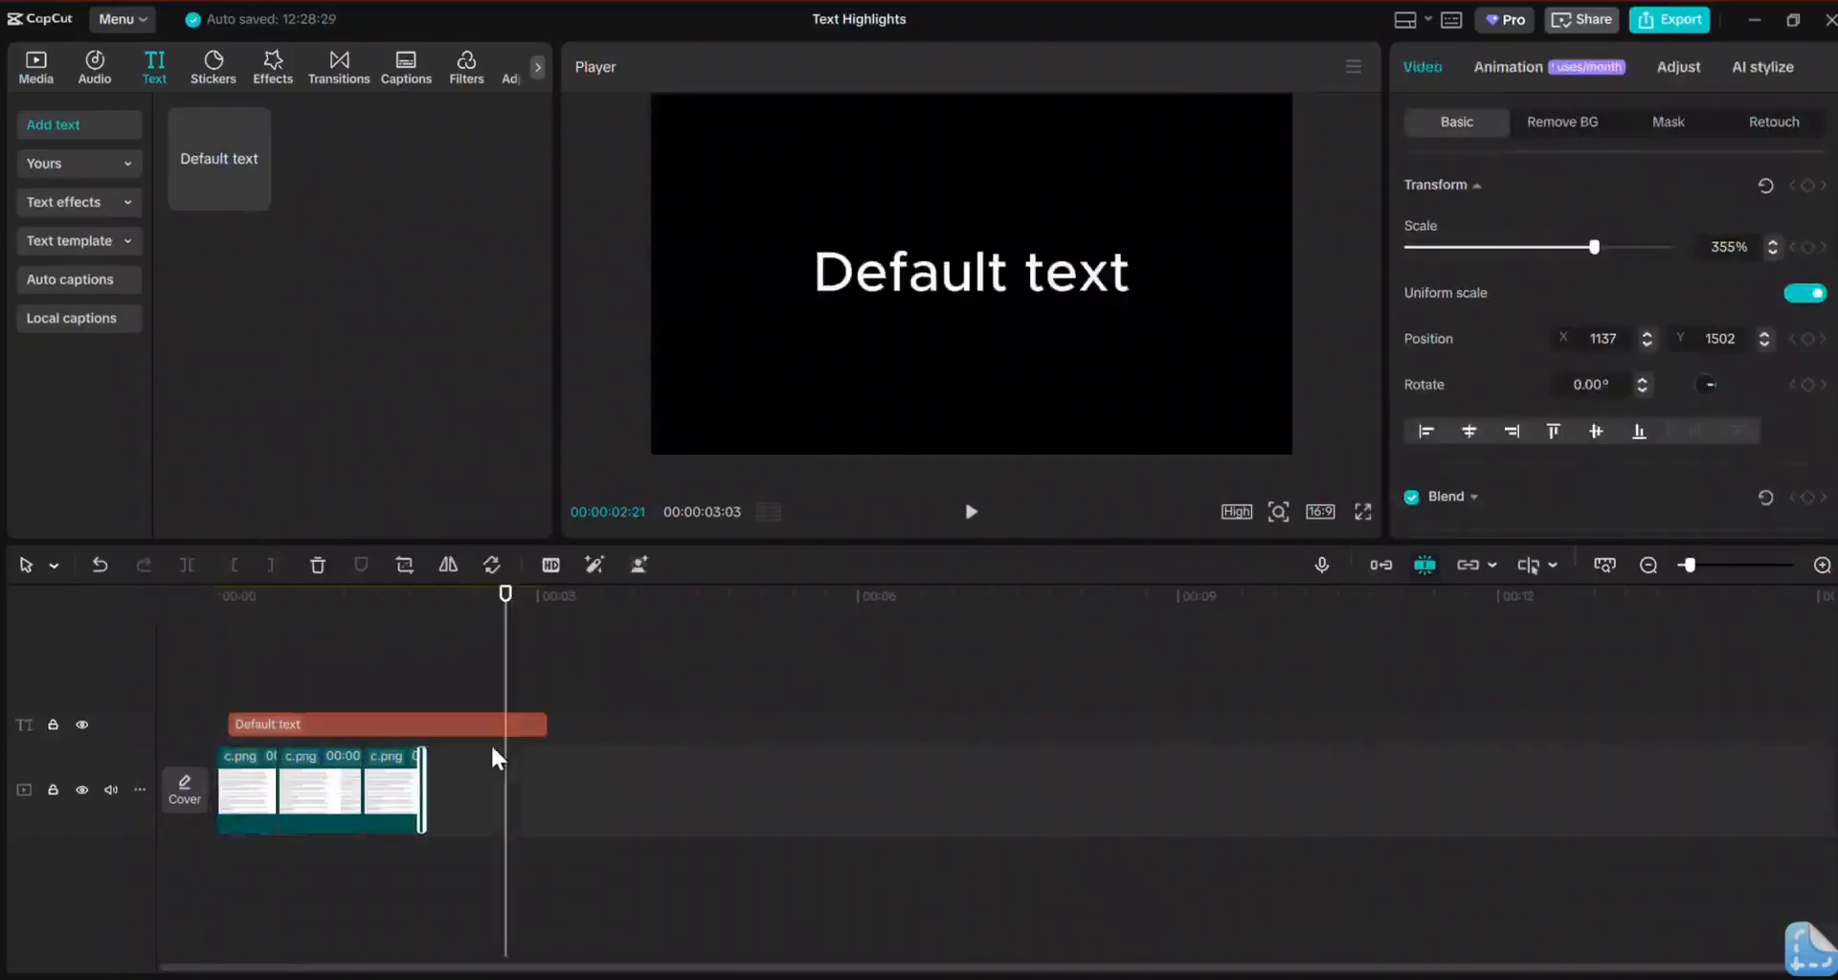
key("ctrl+z")
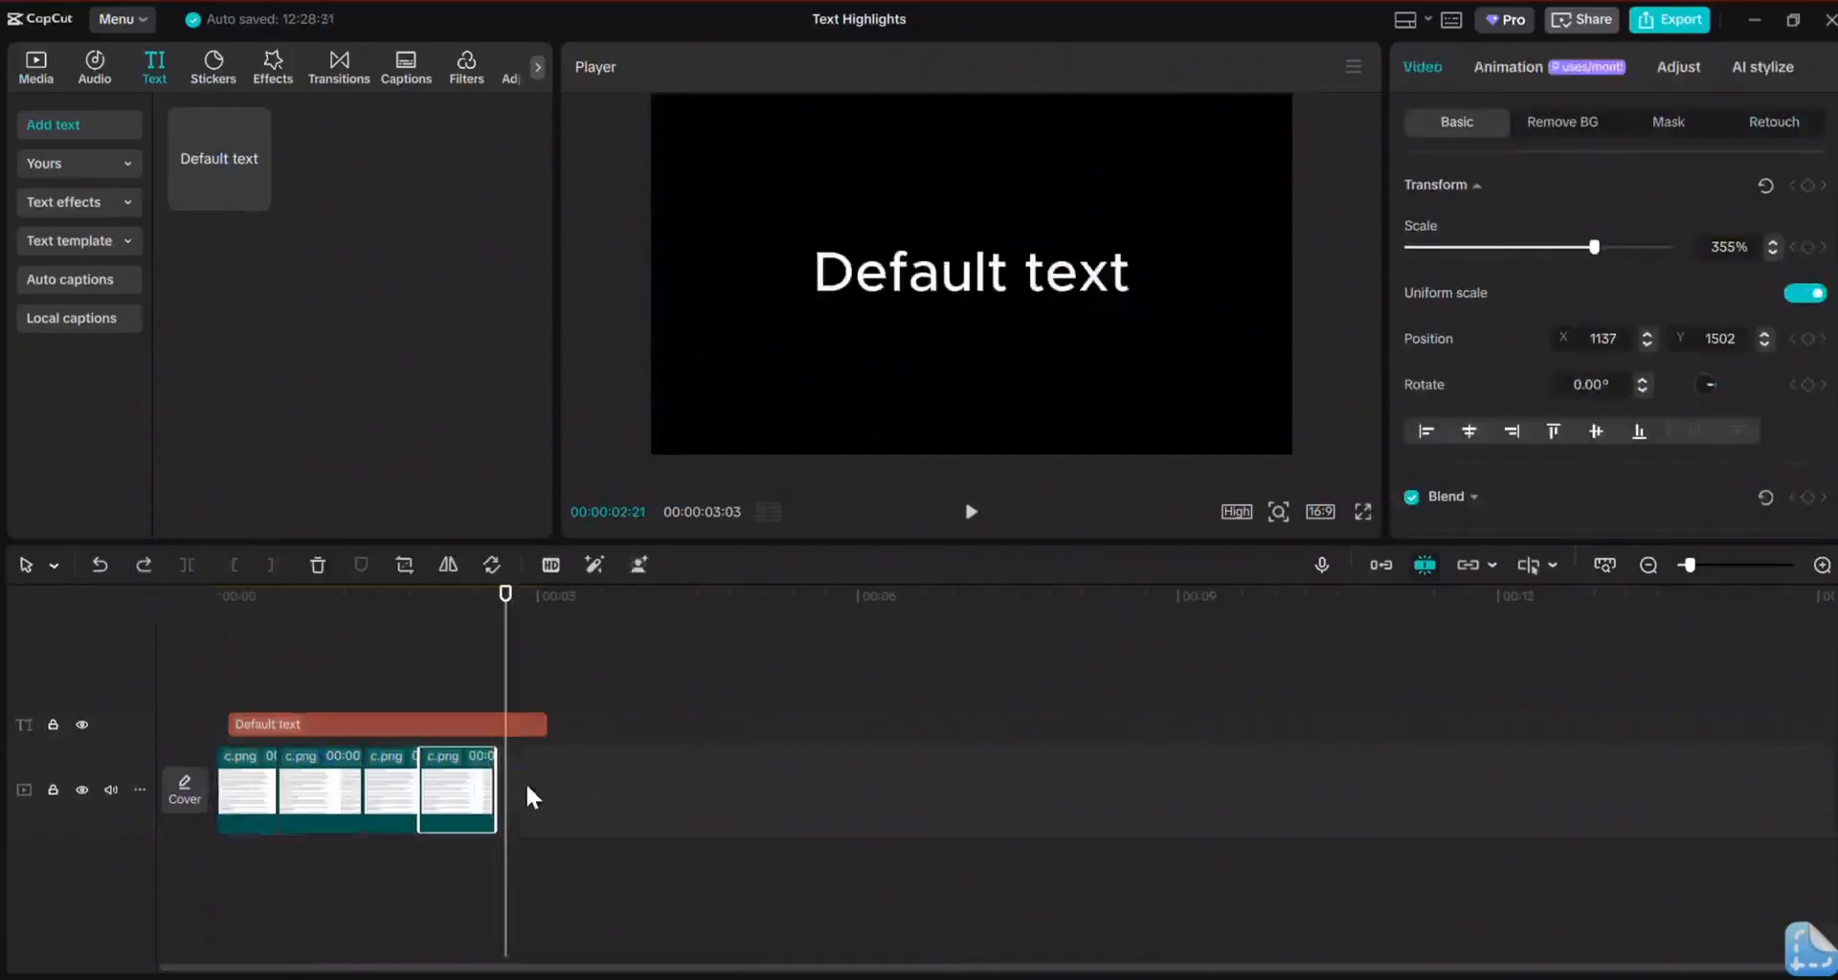
left_click_drag(528, 788, 285, 813)
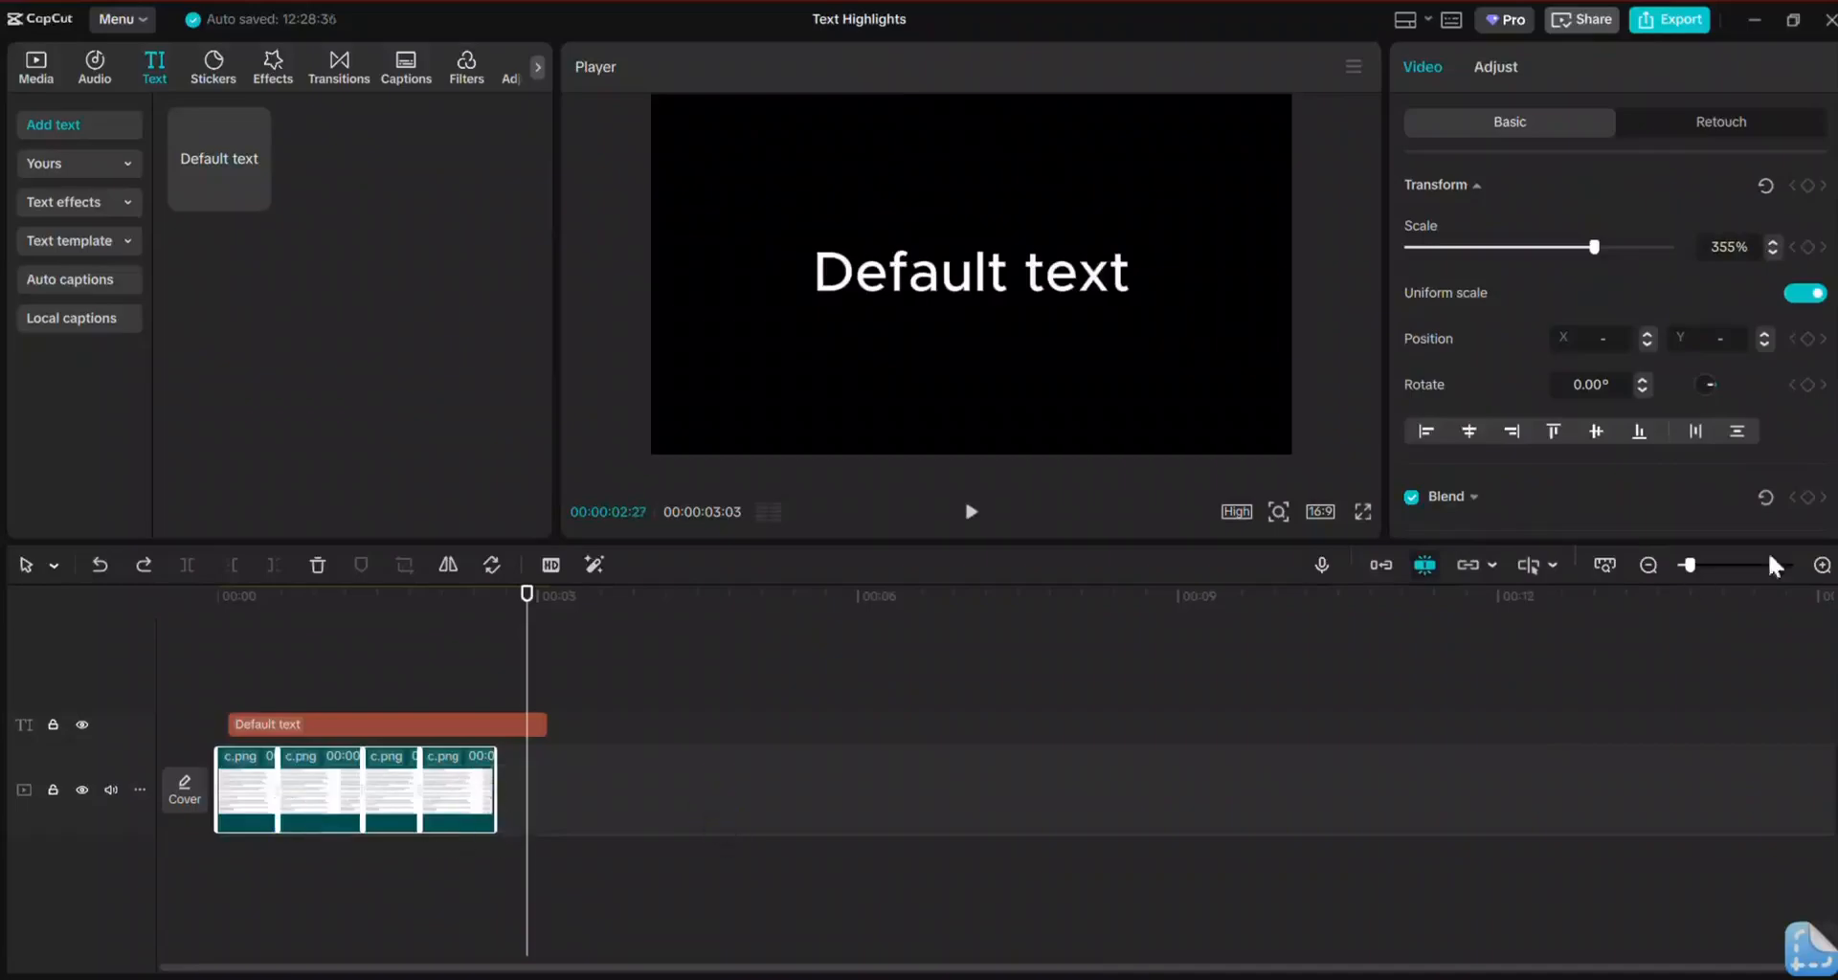
Step: Align the text clip to the timeline's start and trim its end to match the last c.png segment at 00:00:02:18
left_click(1822, 565)
left_click(1822, 565)
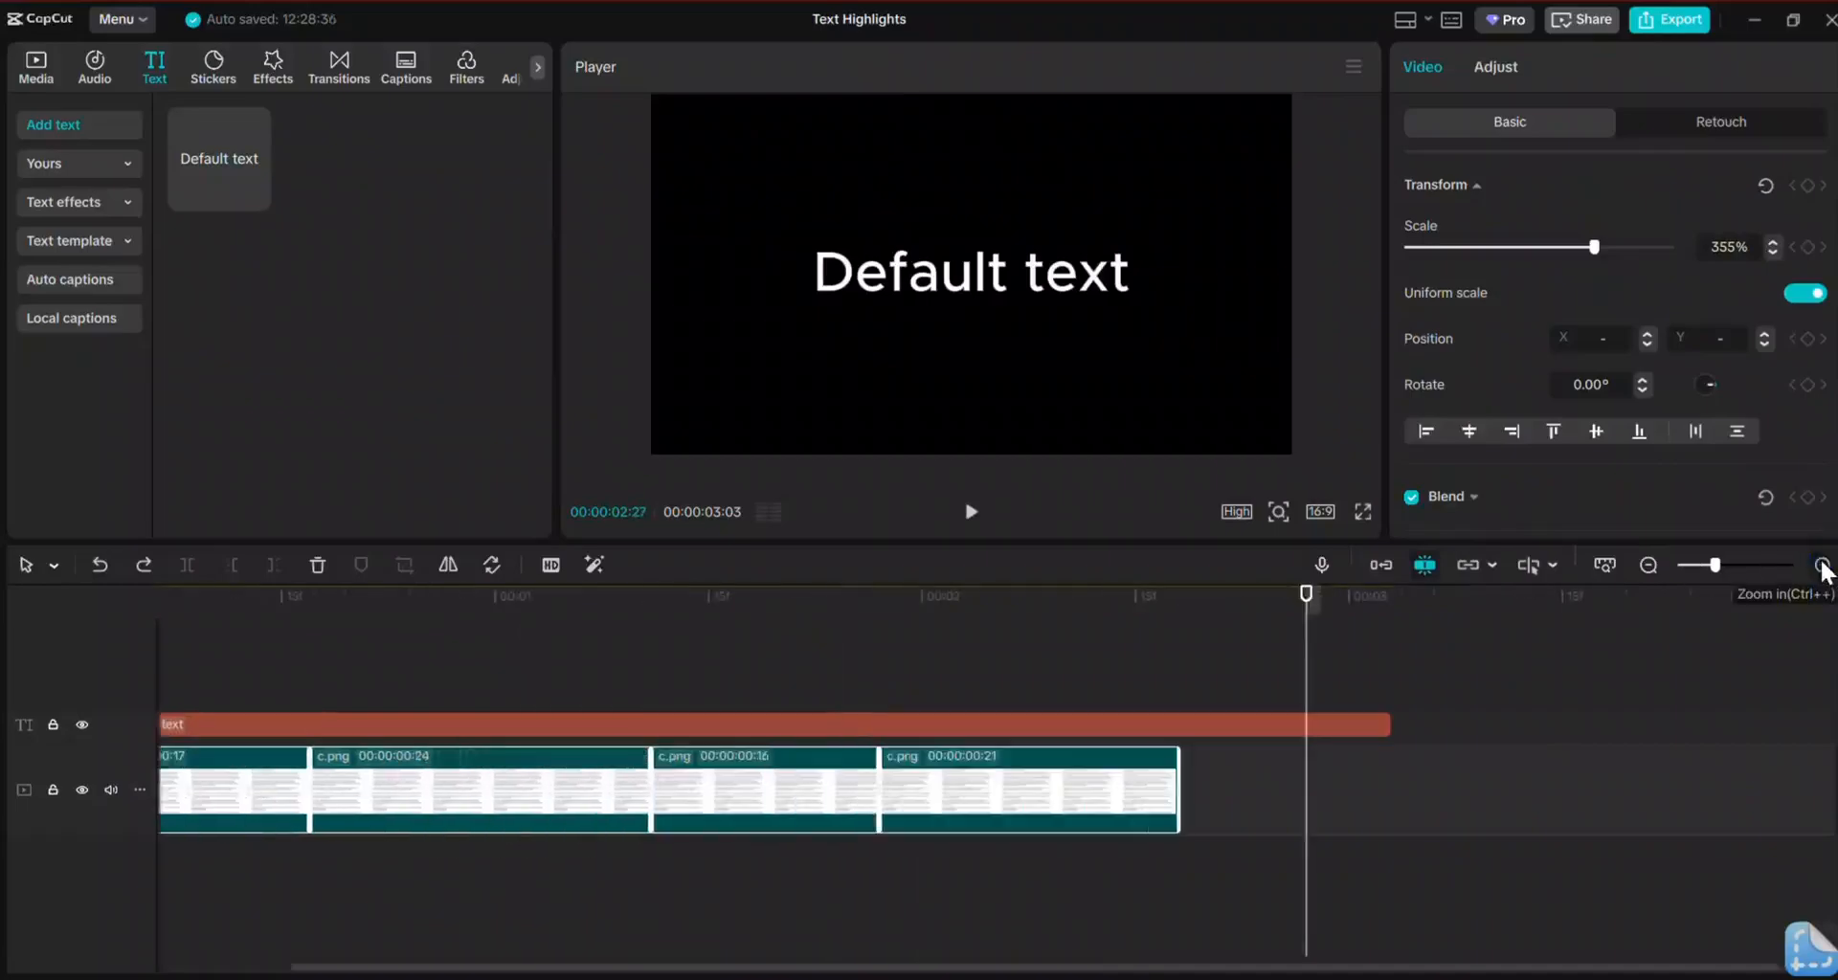
left_click(1175, 725)
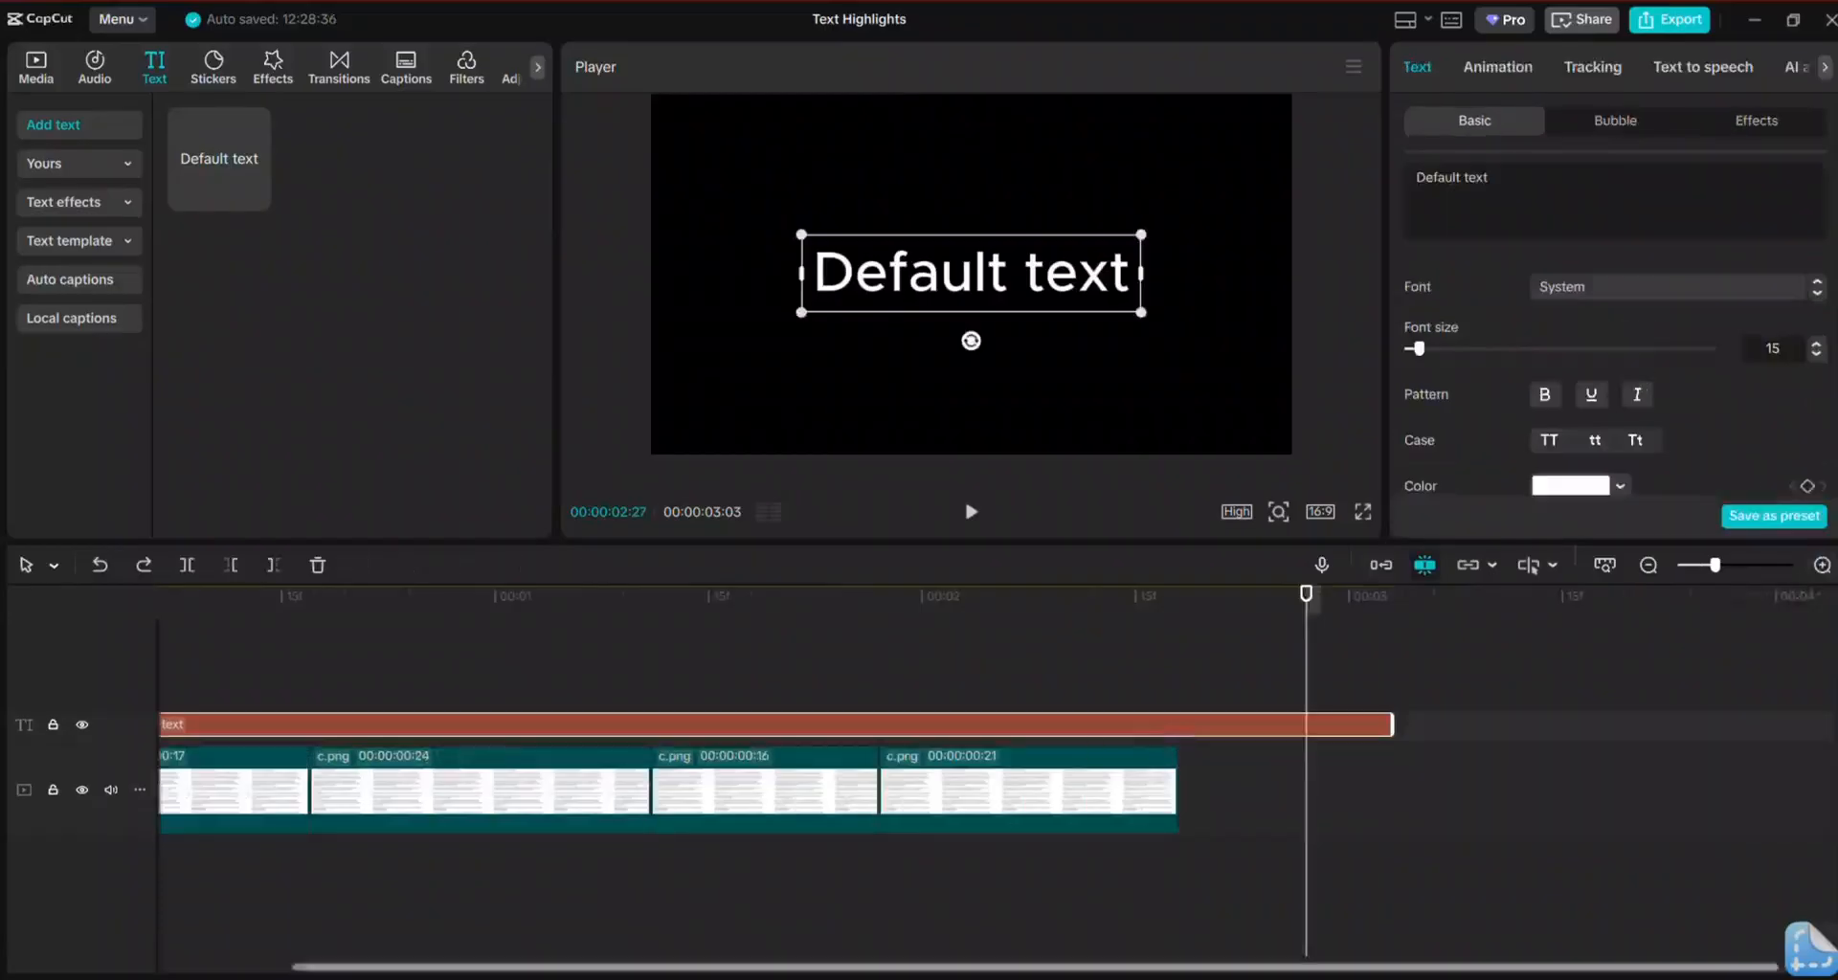
scroll(714, 967, "left", 3)
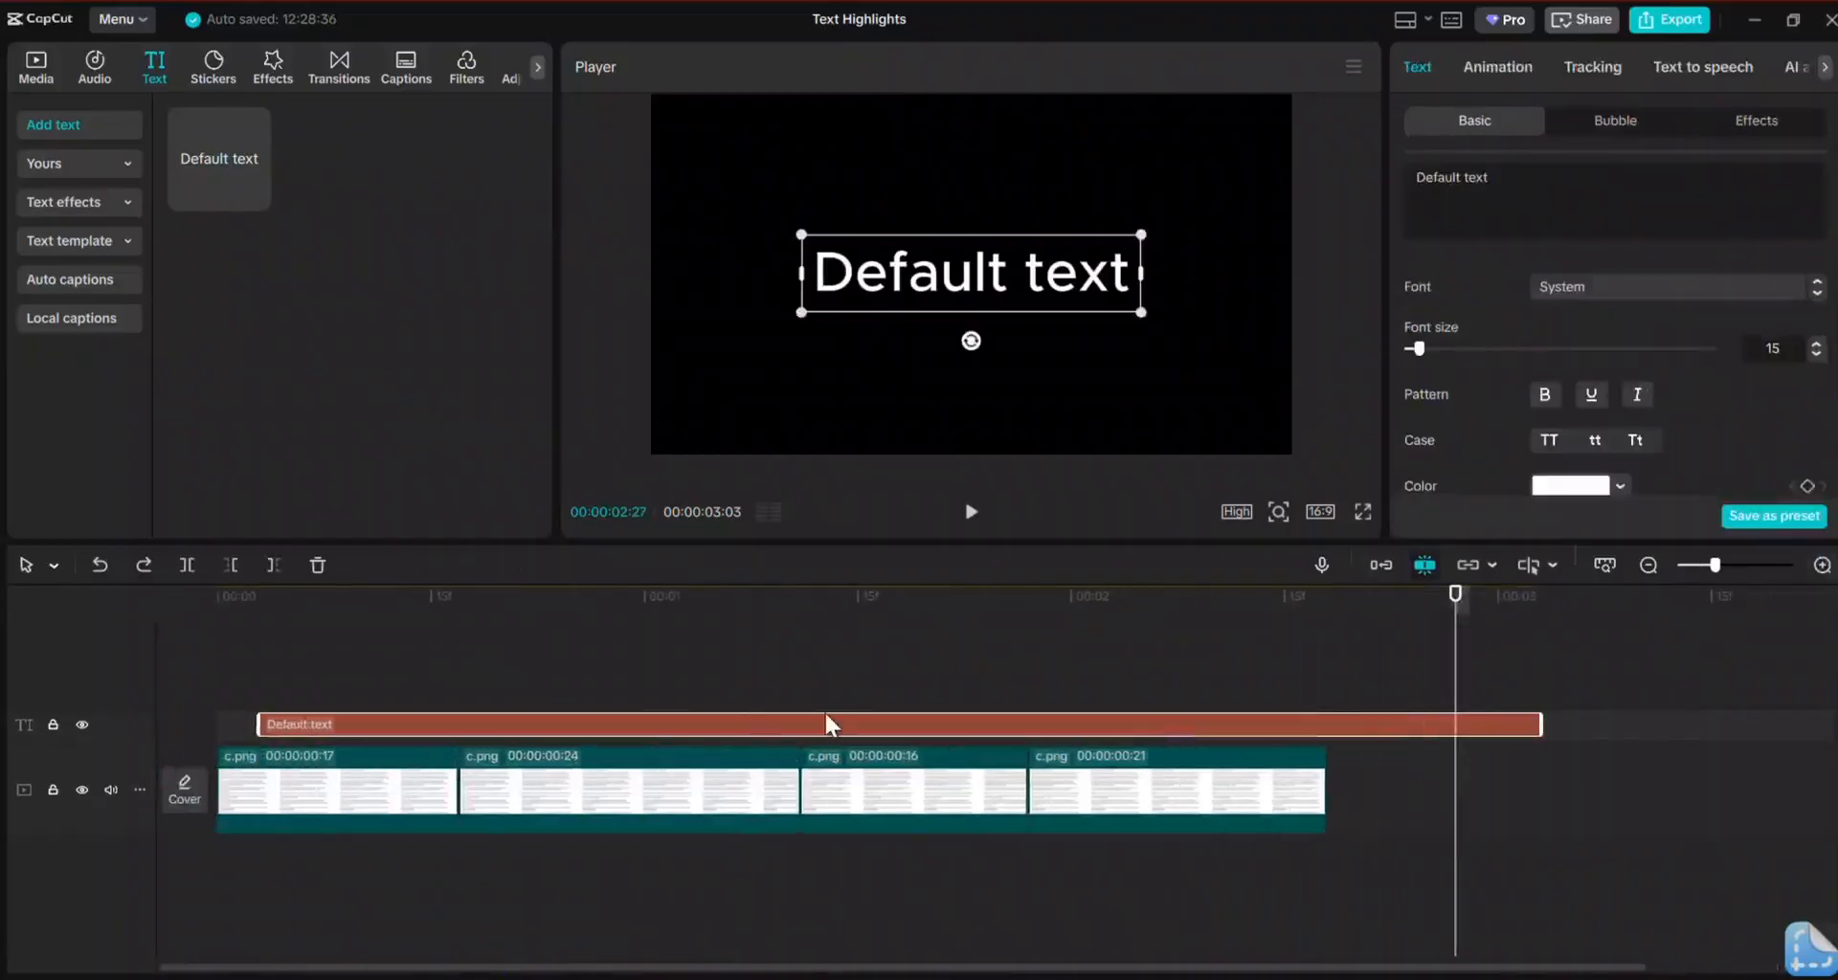
left_click_drag(831, 730, 717, 726)
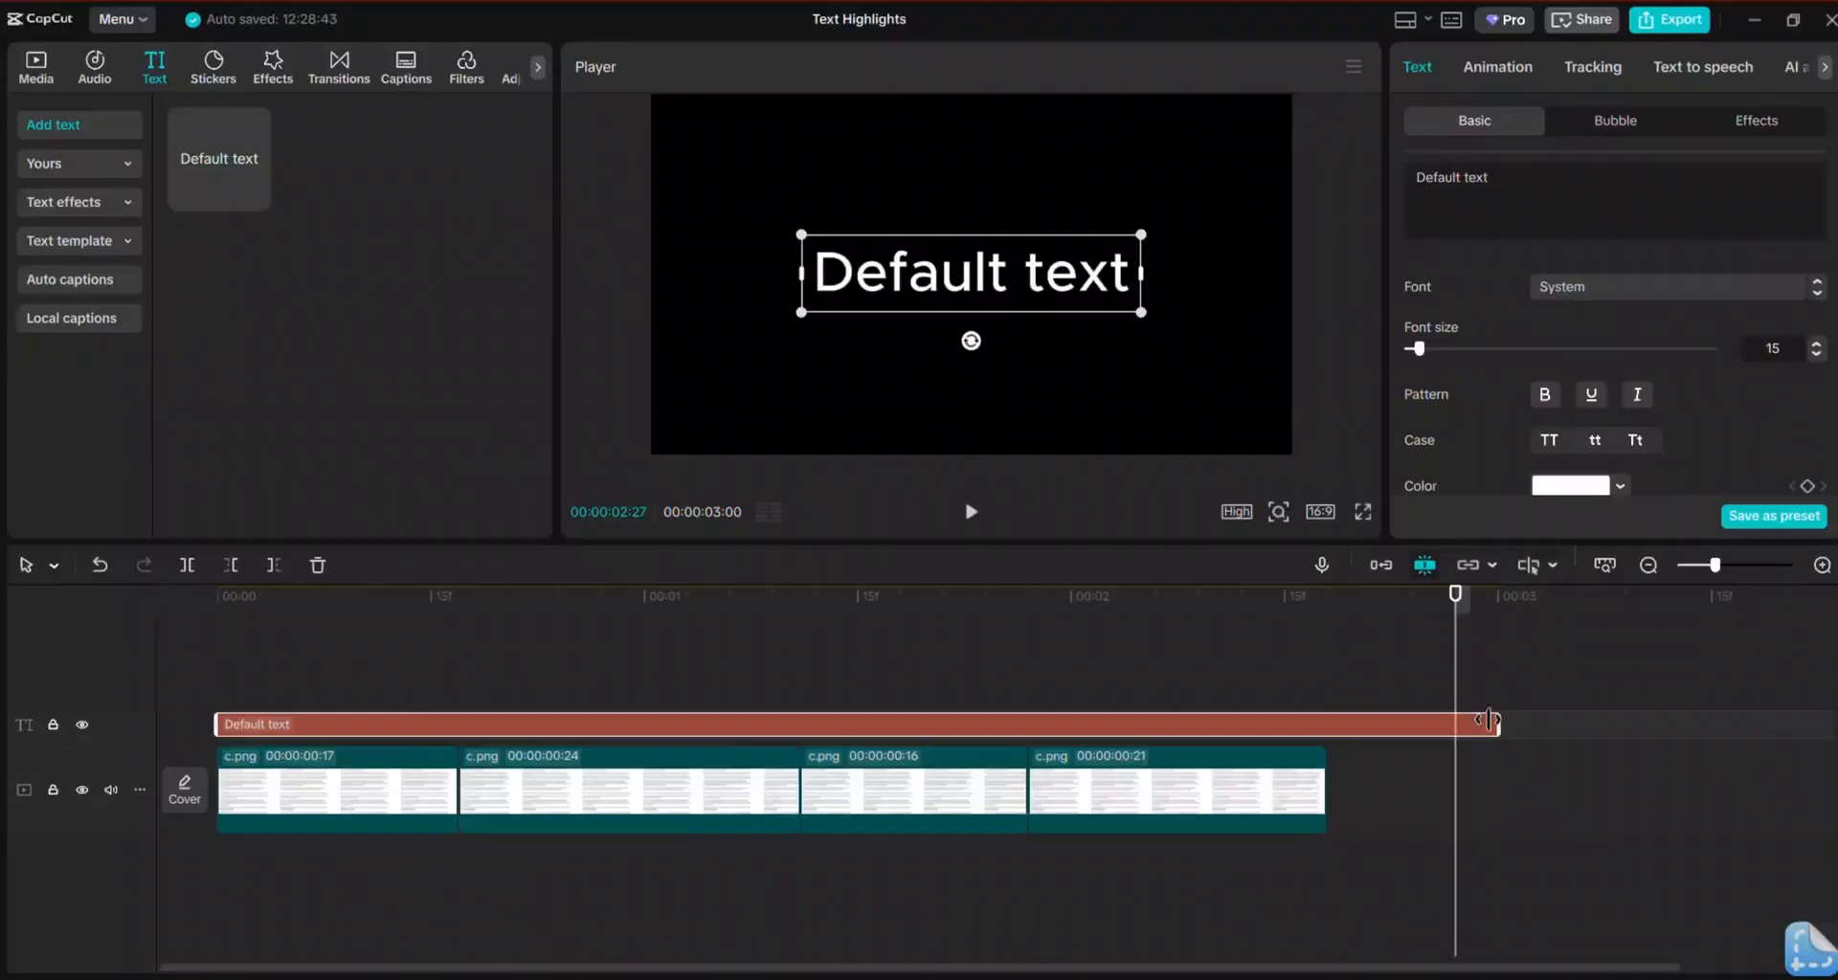
left_click_drag(1493, 720, 1313, 762)
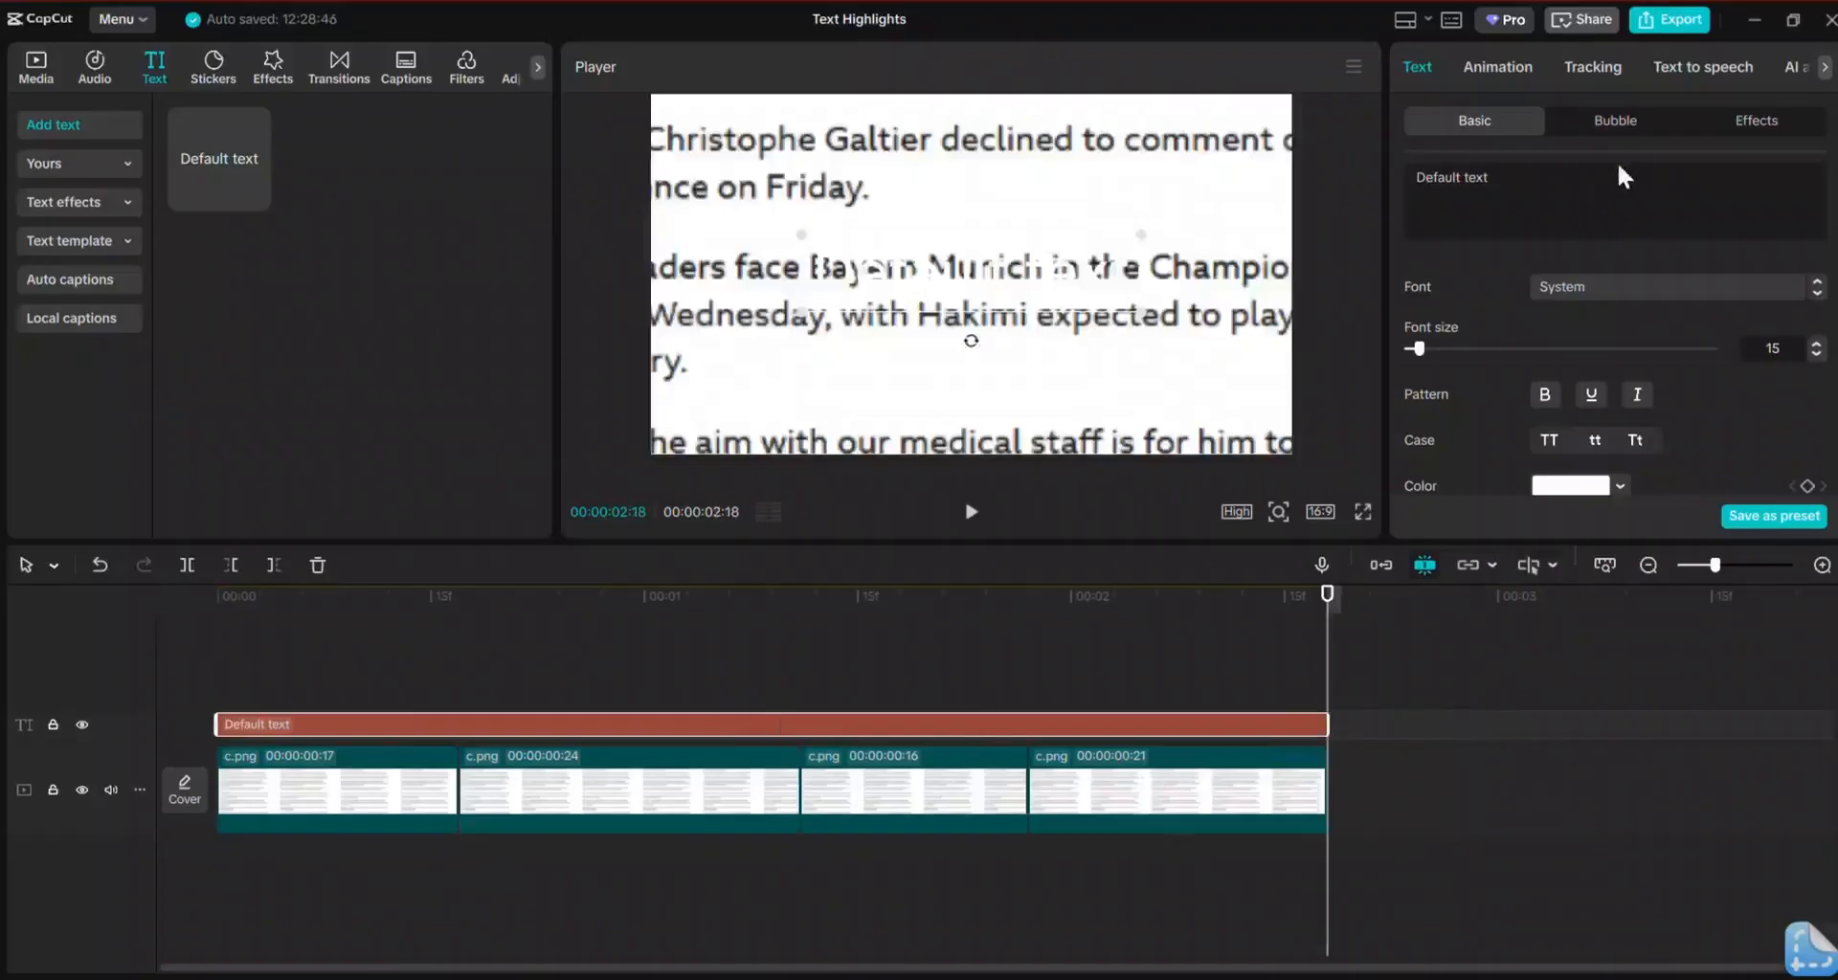
Step: Remove the placeholder wording "Default text" from the text clip
left_click(1545, 172)
key("BackSpace")
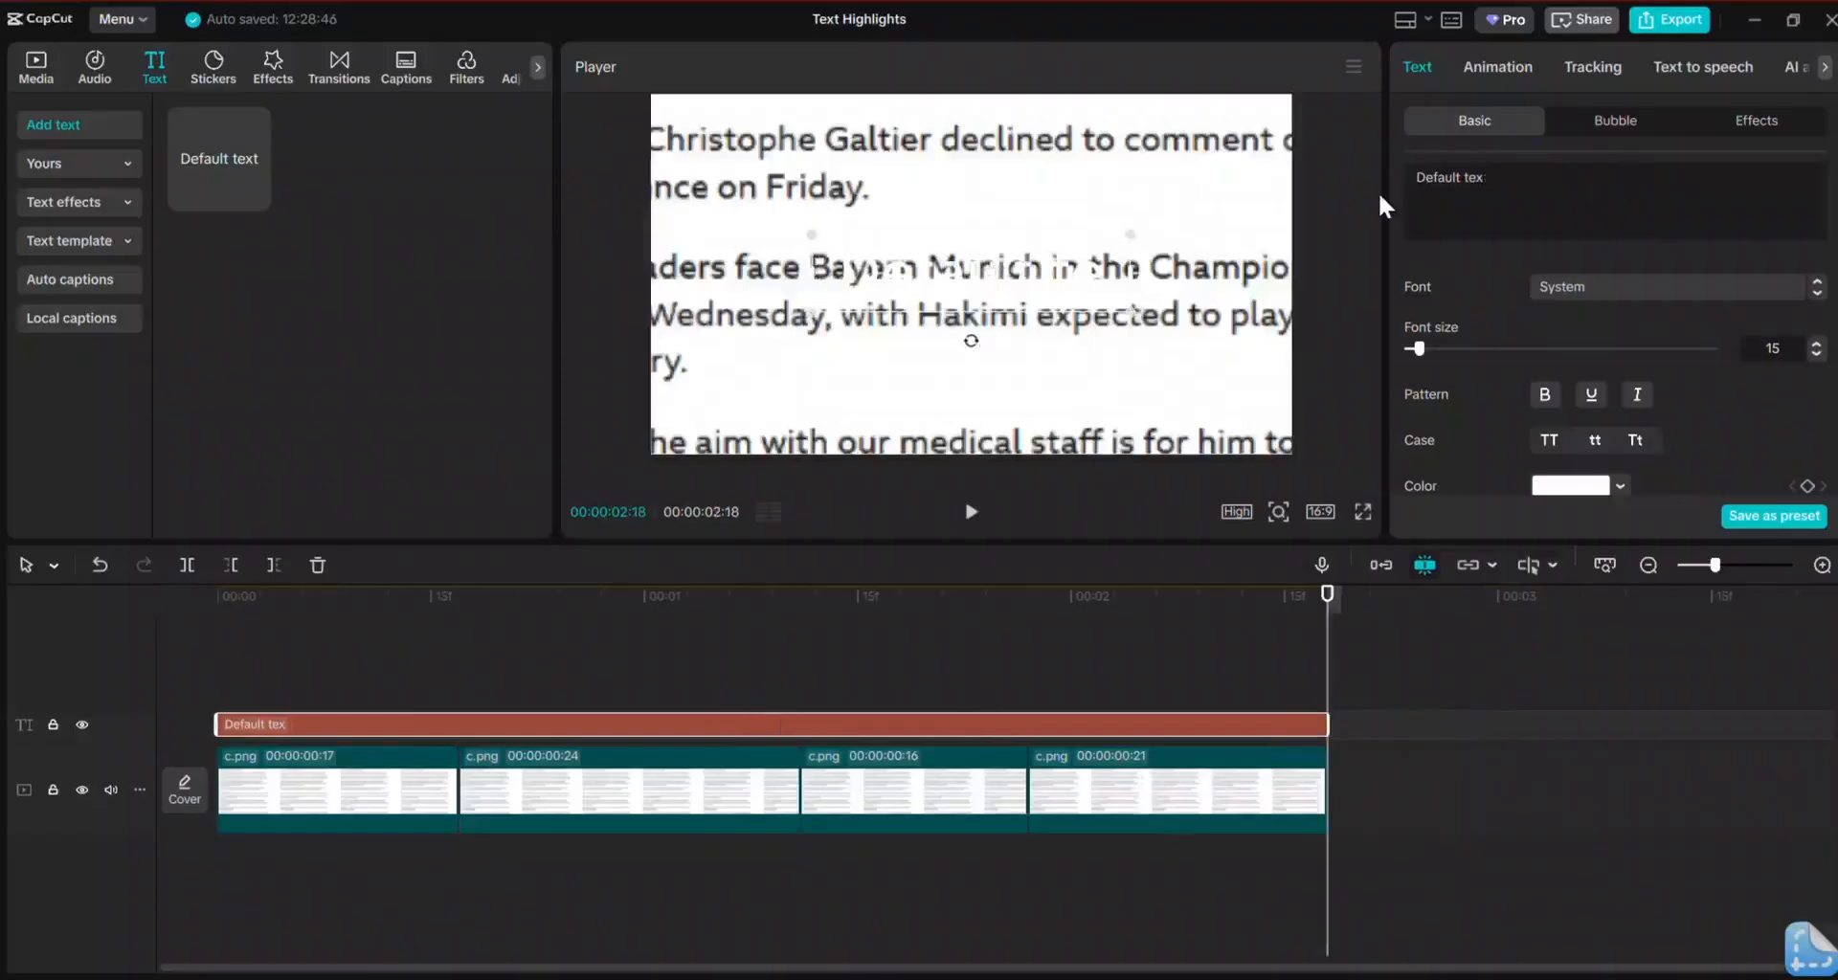
key("BackSpace")
key("BackSpace")
key("BackSpace")
key("BackSpace")
key("BackSpace")
key("BackSpace")
key("BackSpace")
key("BackSpace")
key("BackSpace")
key("BackSpace")
key("BackSpace")
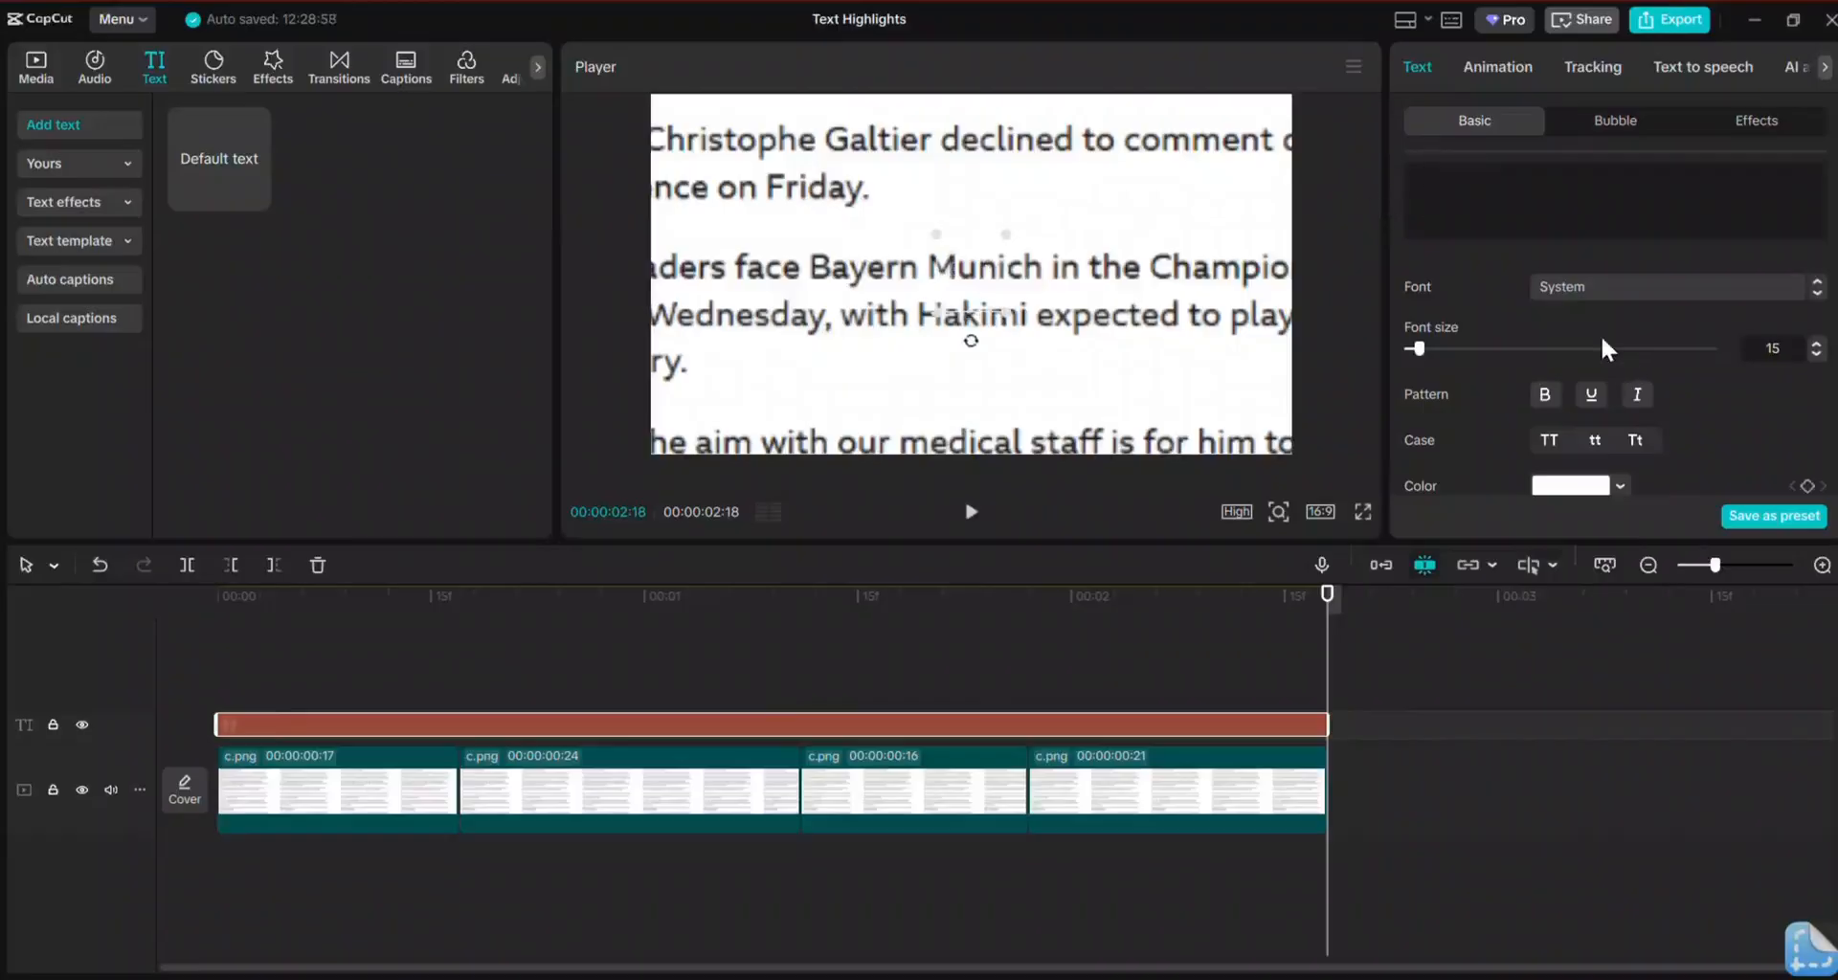
scroll(1601, 335, "down", 3)
scroll(1570, 346, "down", 3)
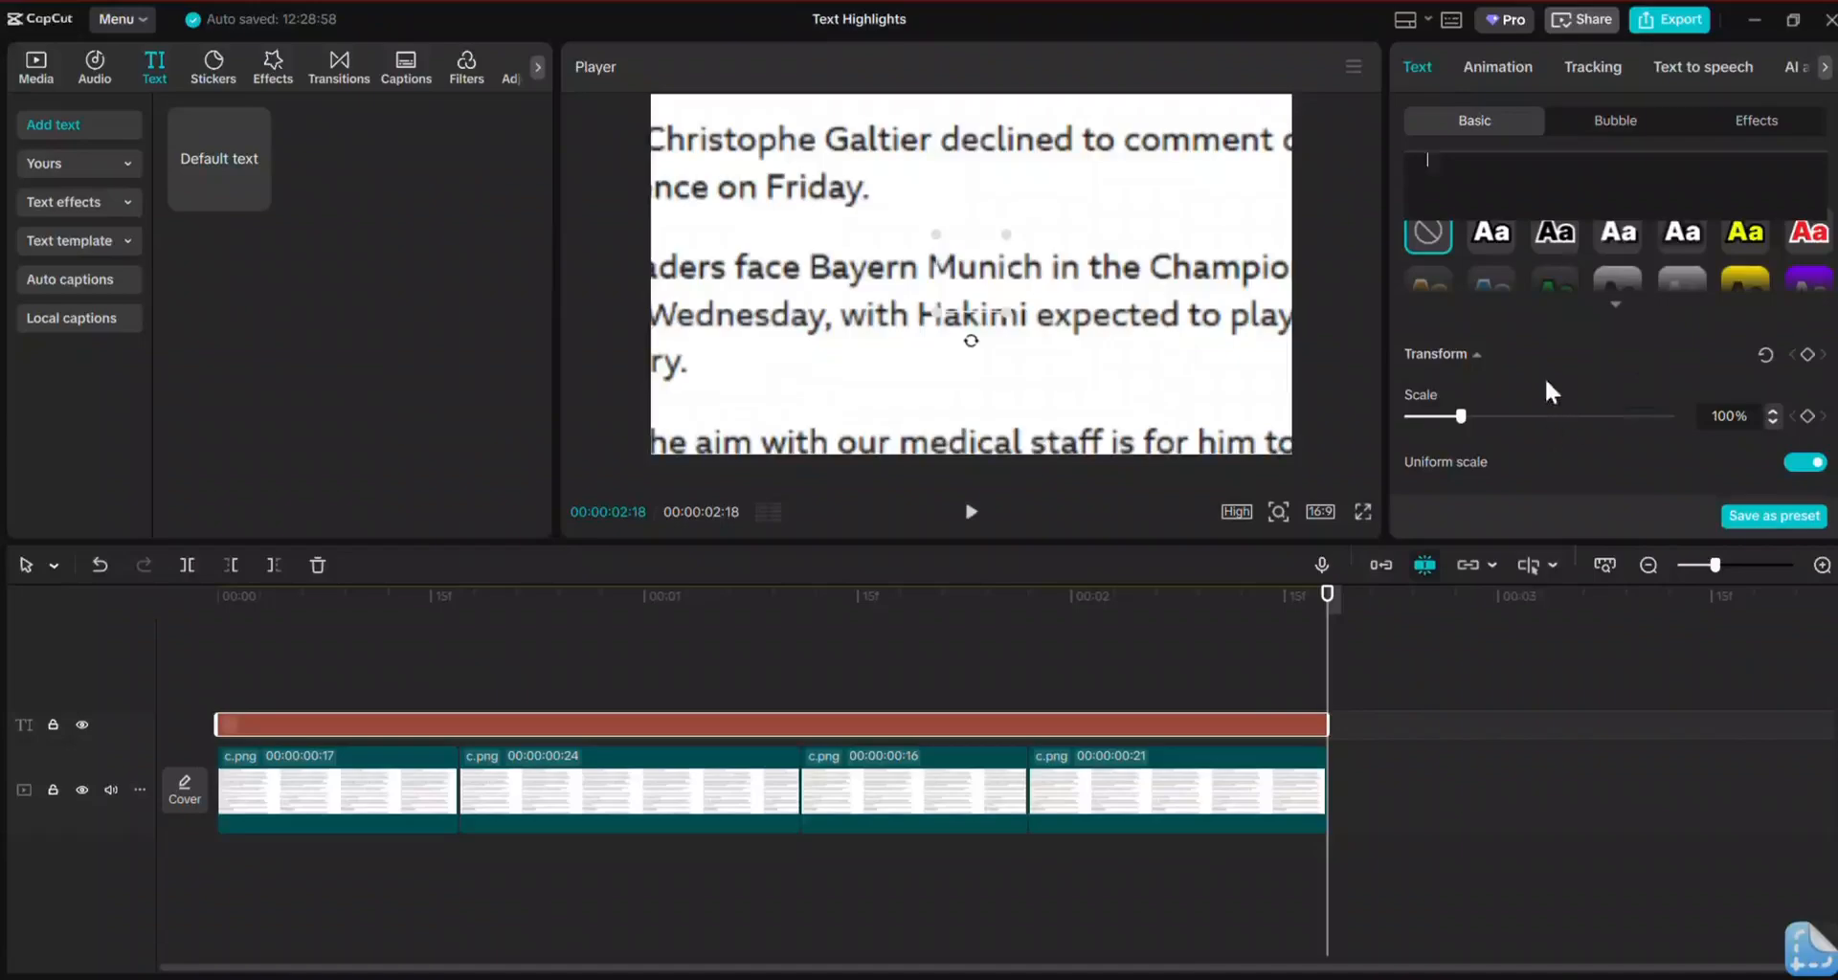
Step: Turn off uniform scaling for the empty text clip so its width and height scale independently
scroll(1543, 376, "down", 3)
scroll(1564, 355, "up", 3)
left_click(1789, 462)
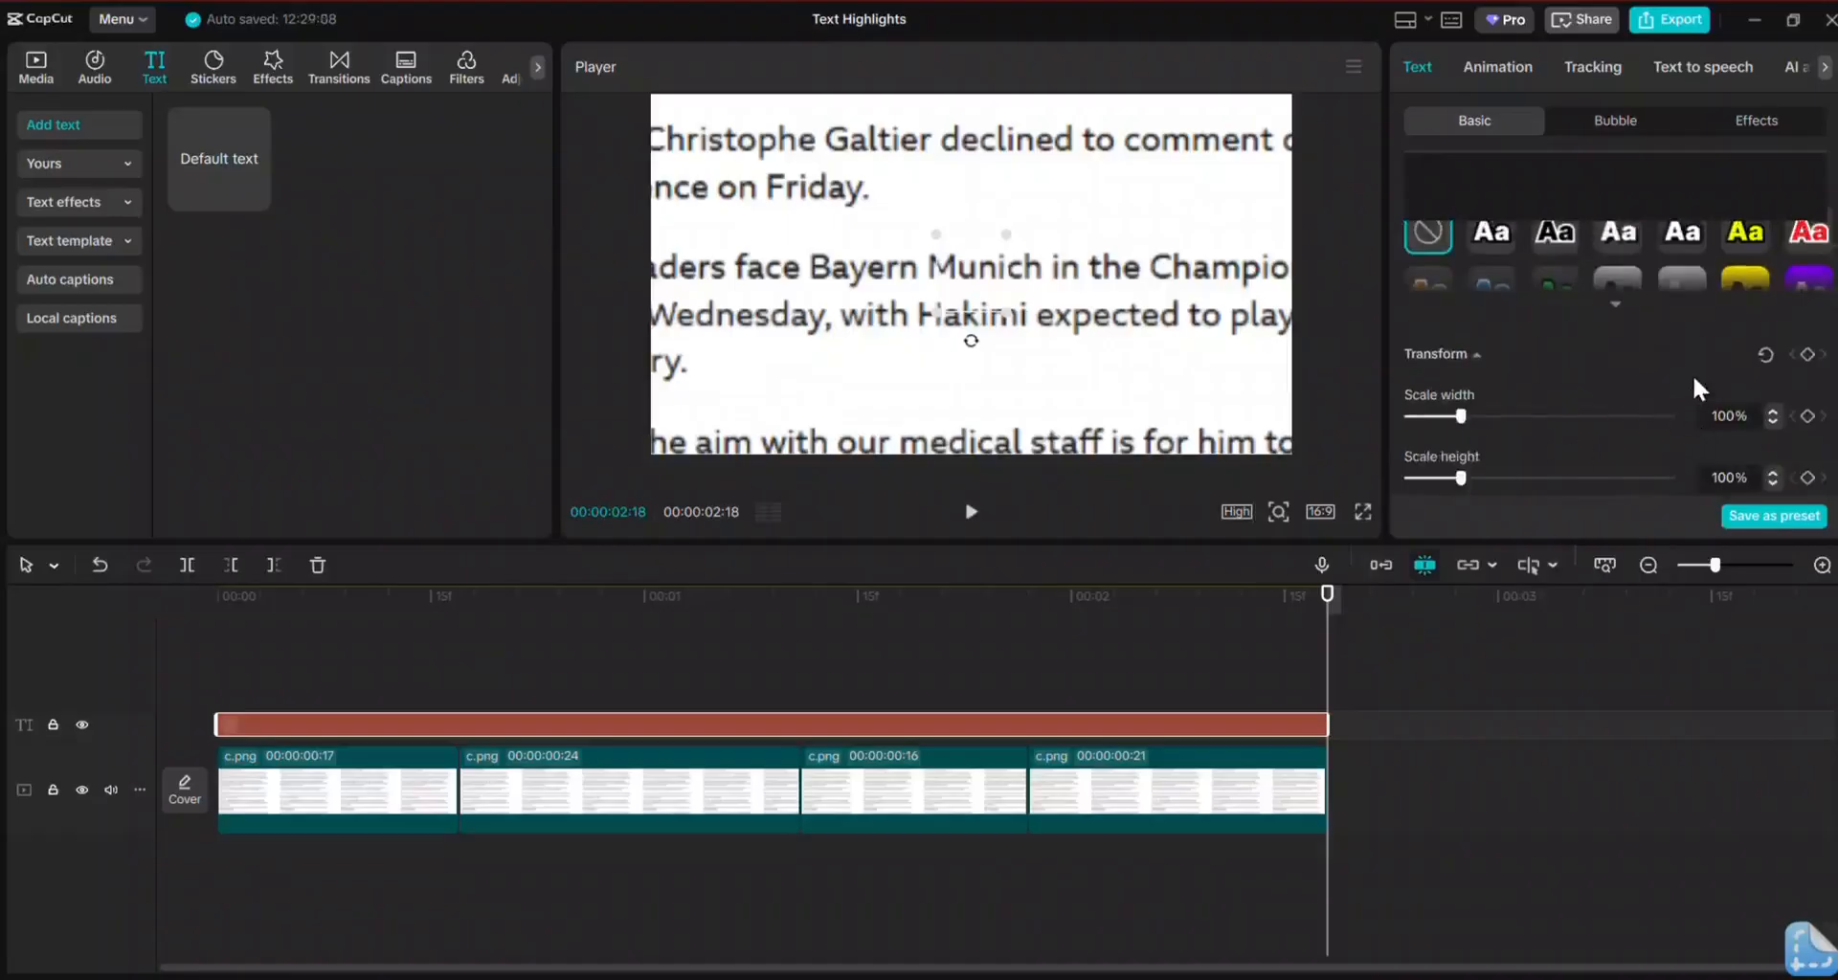
Step: Give the text clip a yellow FFE000 background at 61% opacity and fit the box over the word "Hakimi"
scroll(1692, 375, "down", 10)
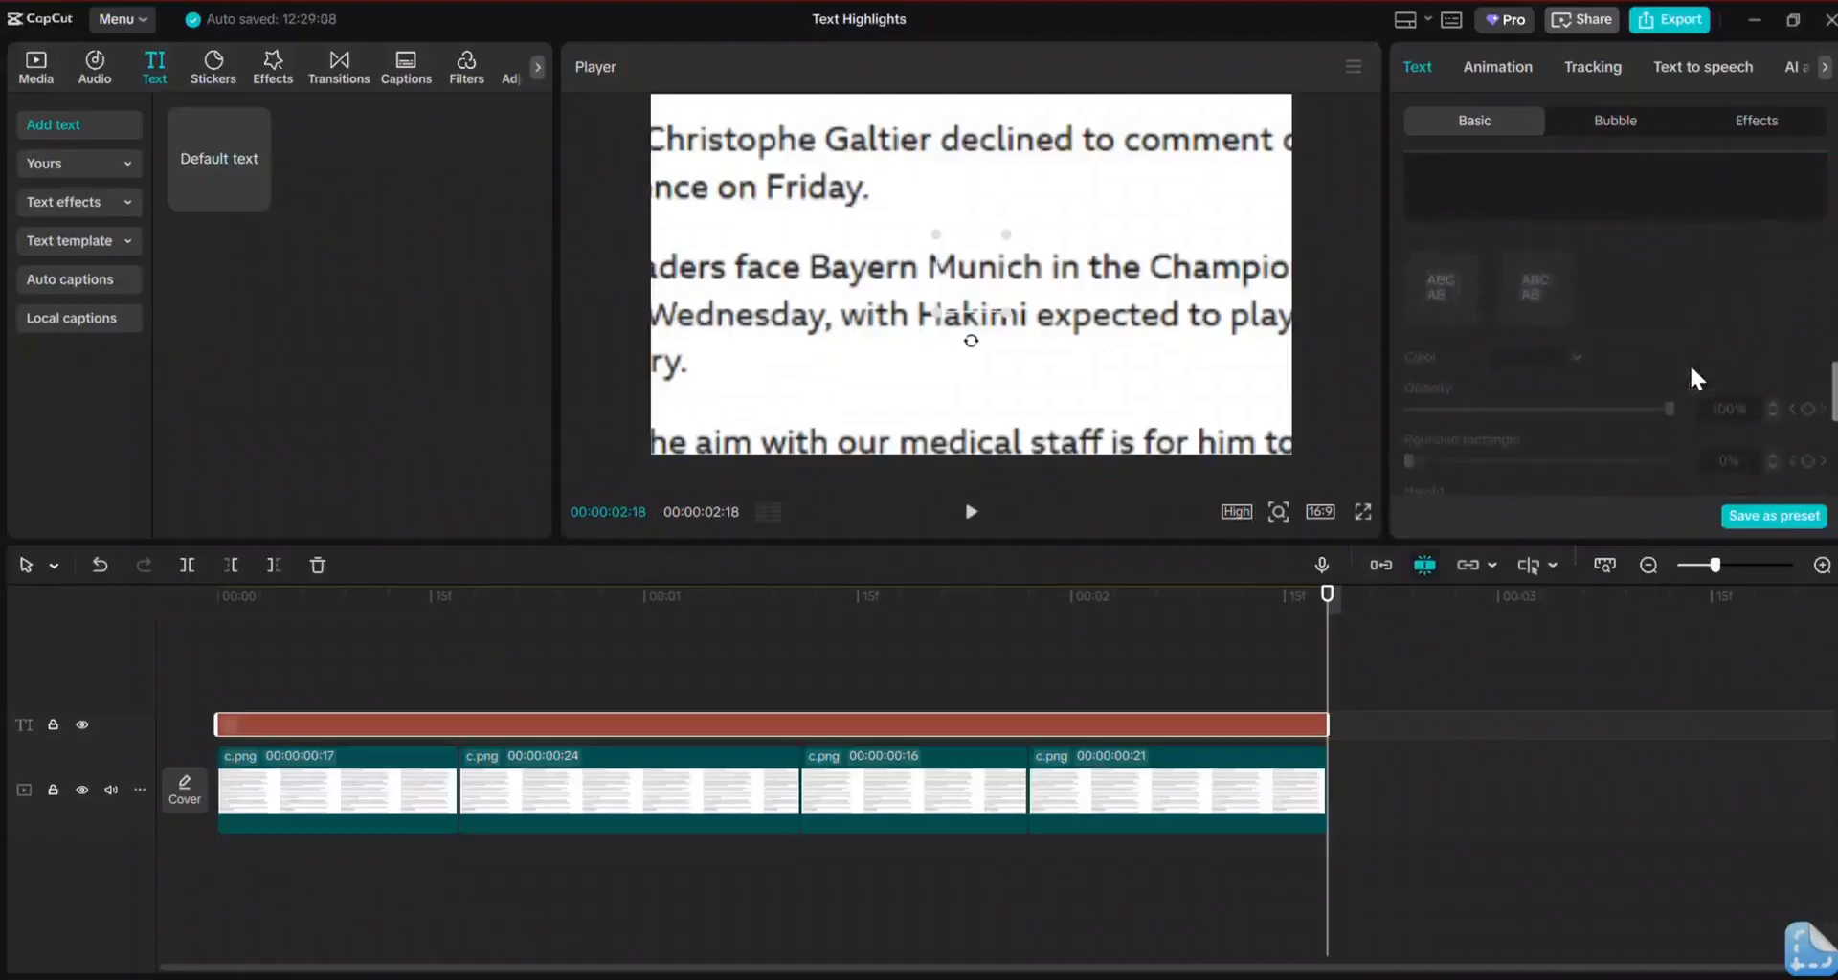
scroll(1526, 364, "up", 3)
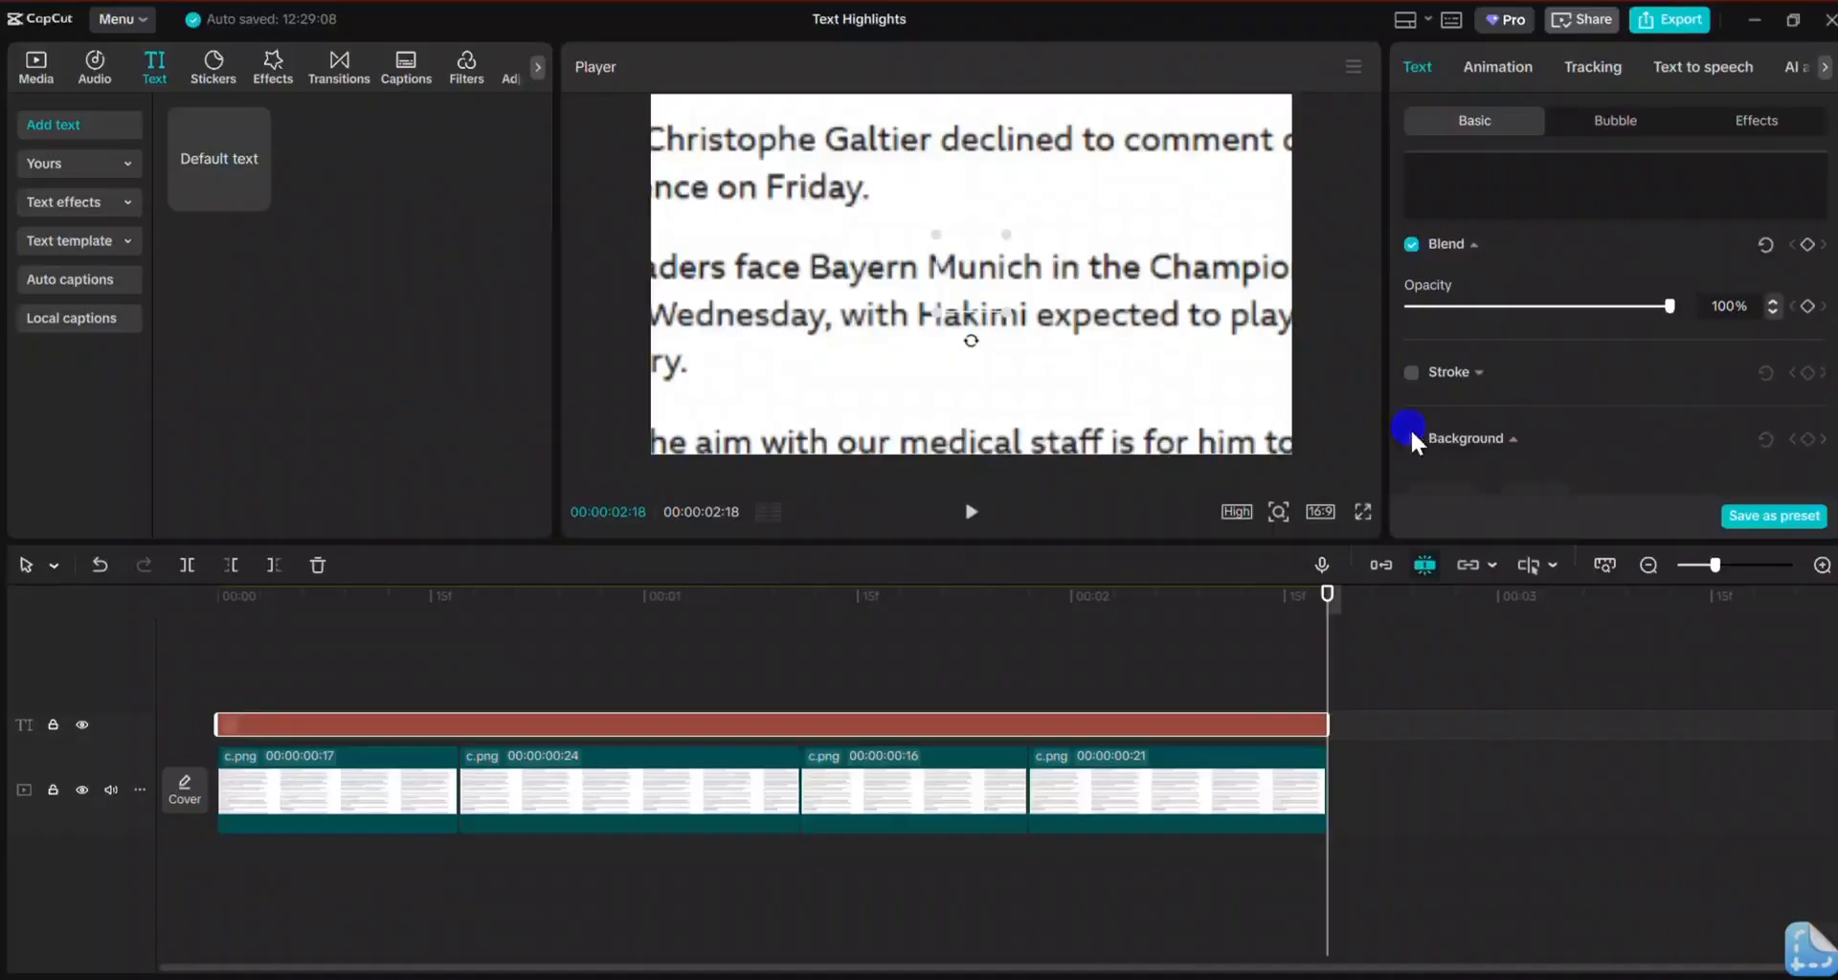
left_click(1410, 438)
scroll(1505, 377, "down", 3)
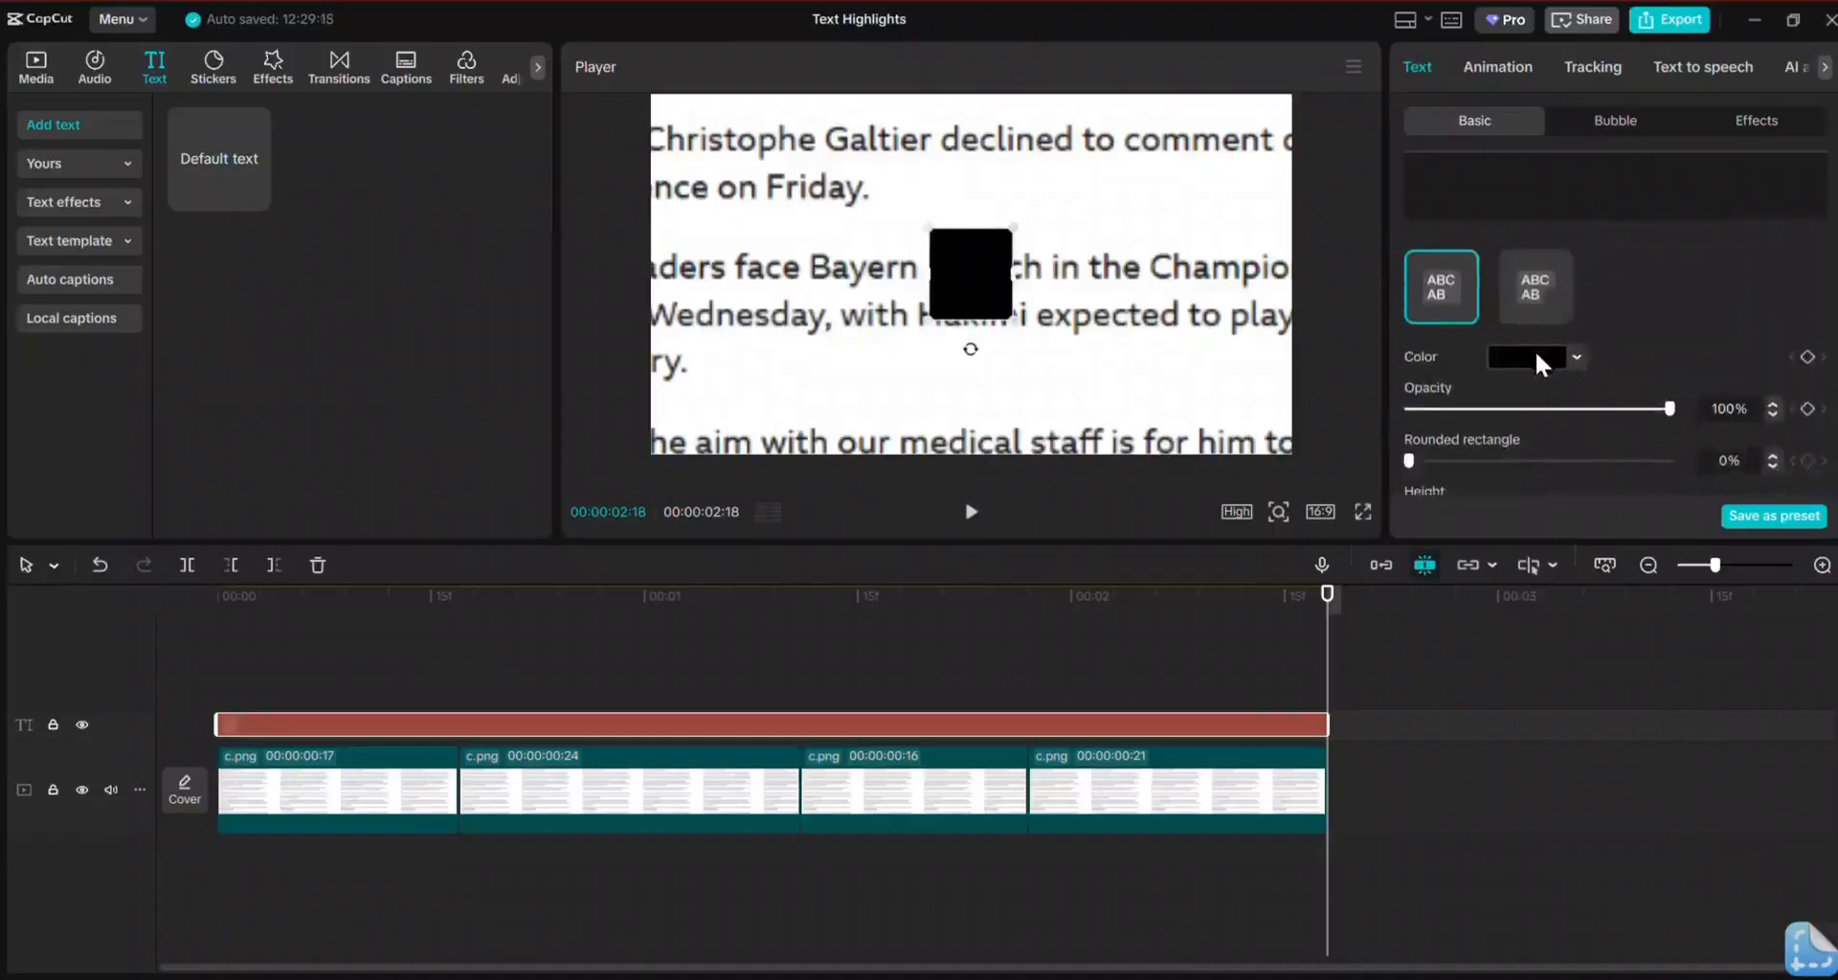
left_click(1536, 356)
left_click_drag(1634, 439, 1715, 379)
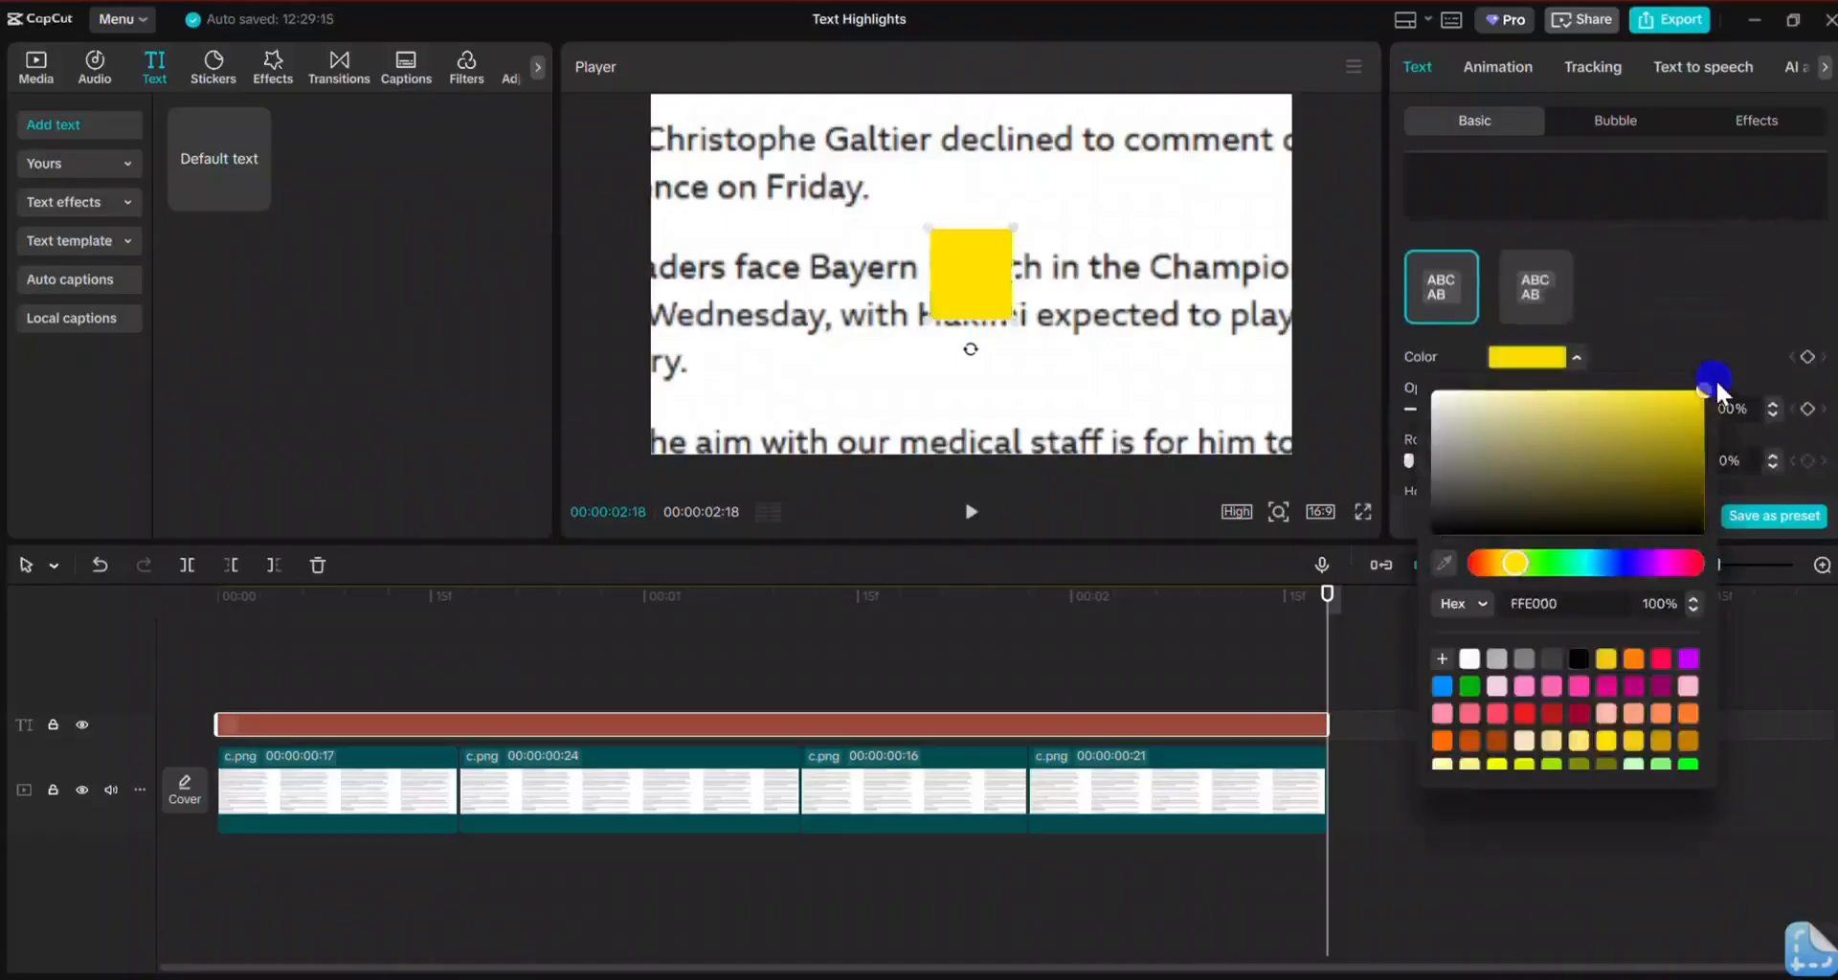
left_click(1657, 276)
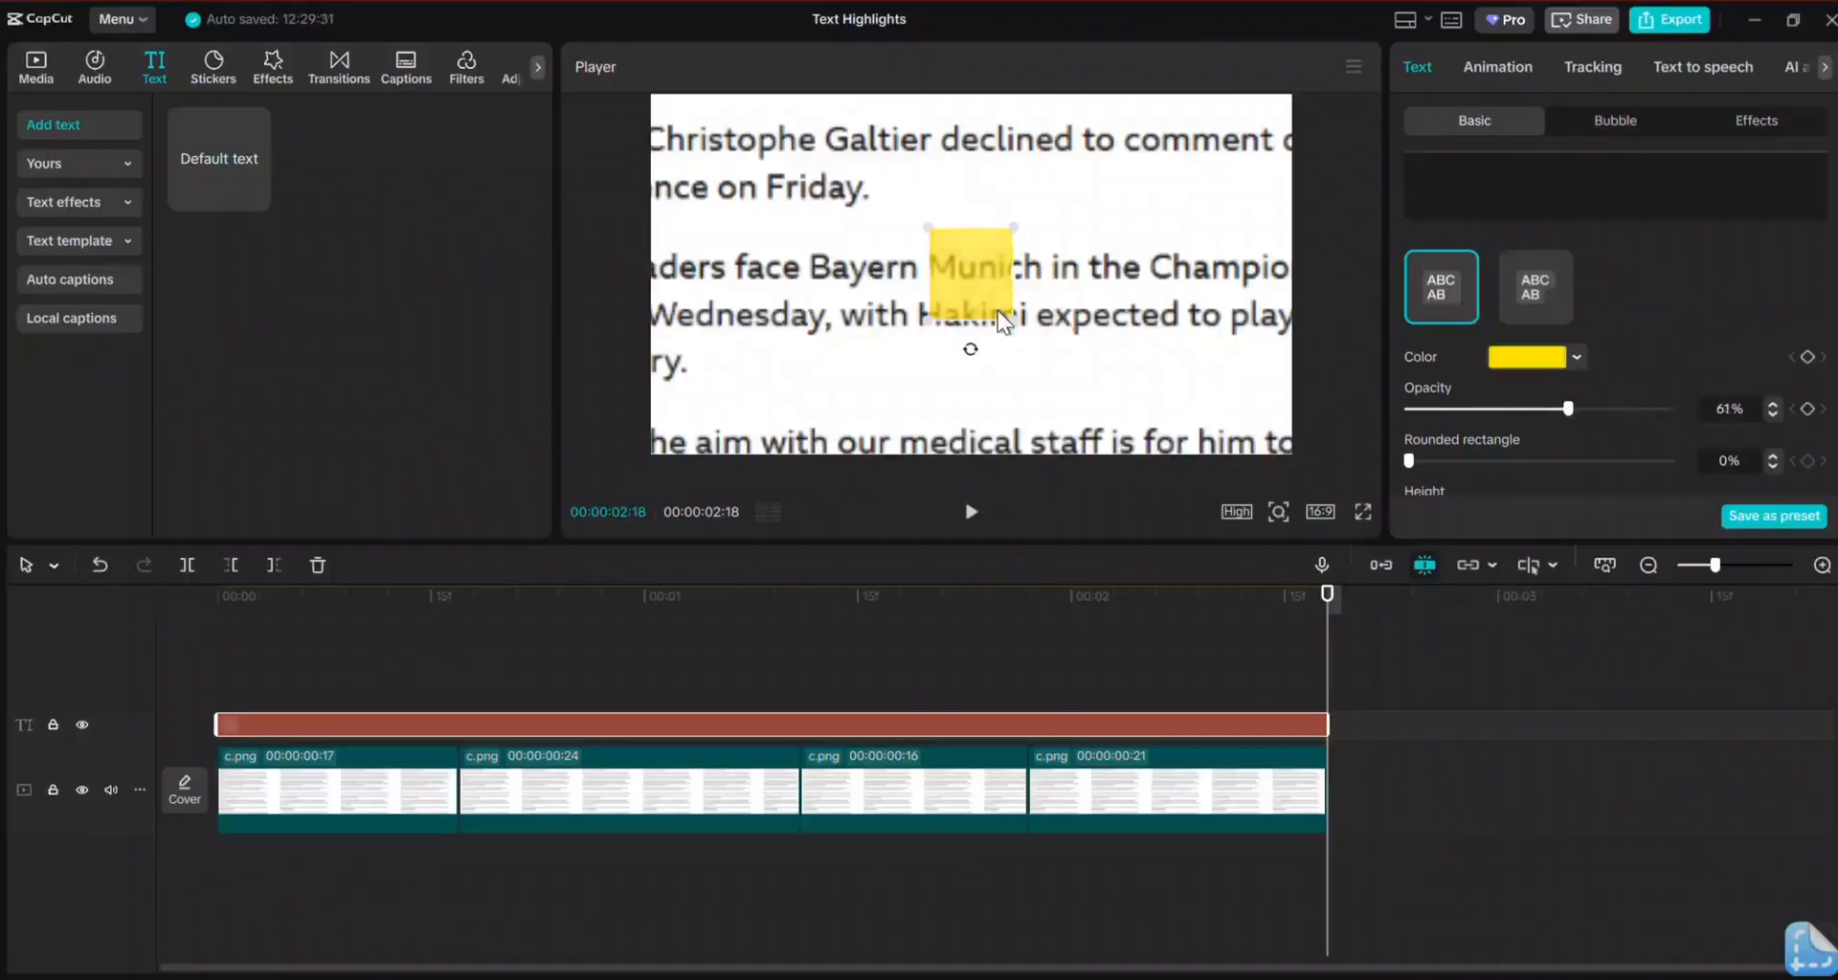
mouse_move(960, 256)
left_mouse_down()
mouse_move(963, 297)
mouse_move(1081, 337)
mouse_move(995, 315)
left_mouse_up()
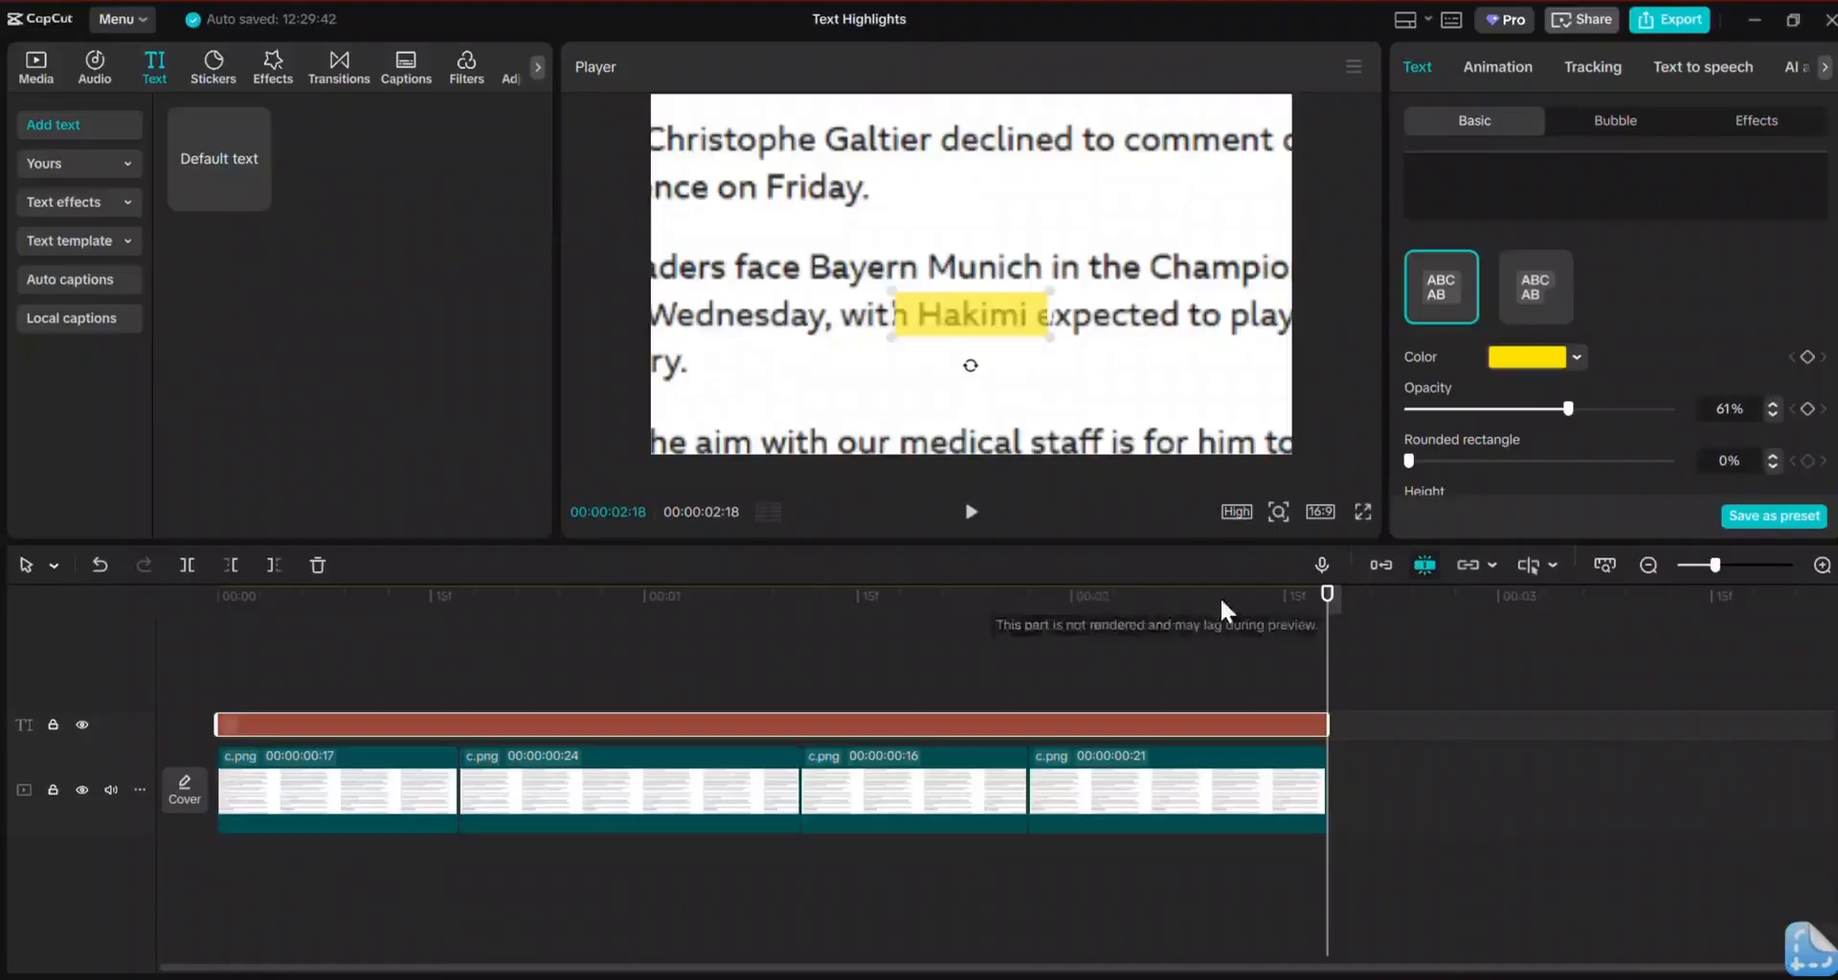
Step: Shift the third c.png segment's image to about X 630, Y -1813 so "Hakimi" sits under the yellow box
mouse_move(1327, 595)
left_mouse_down()
mouse_move(1256, 587)
mouse_move(961, 628)
mouse_move(995, 632)
left_mouse_up()
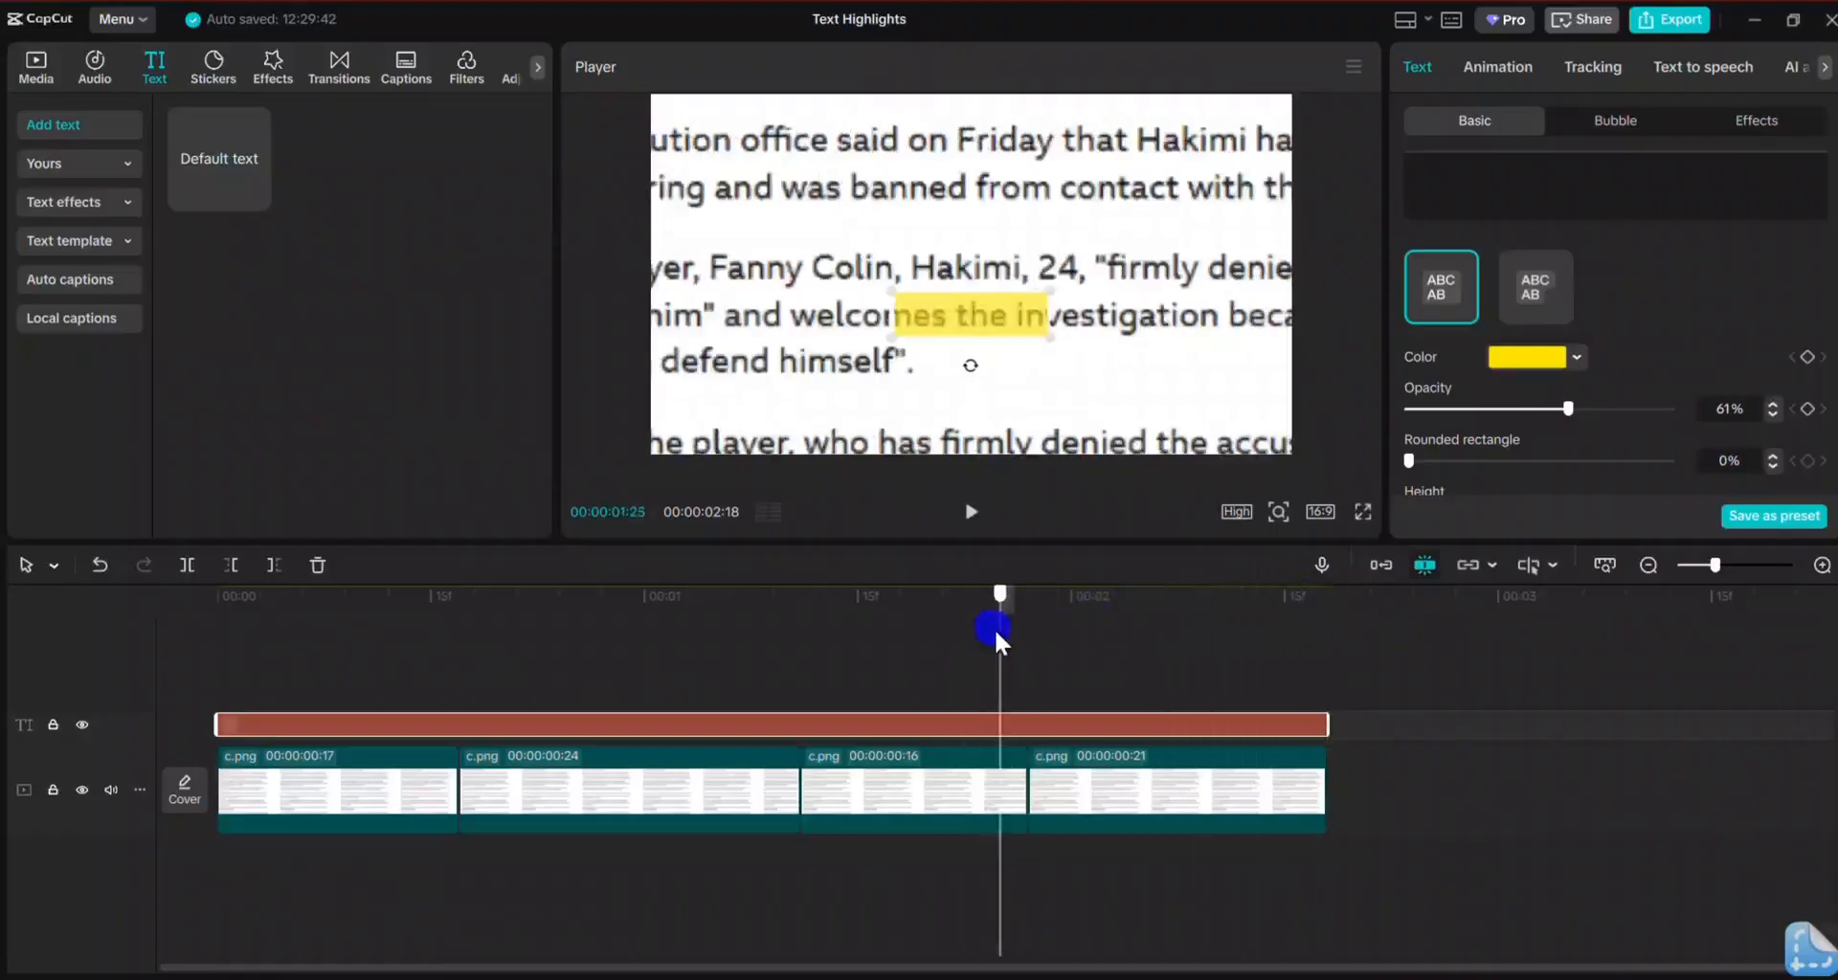
left_click(940, 660)
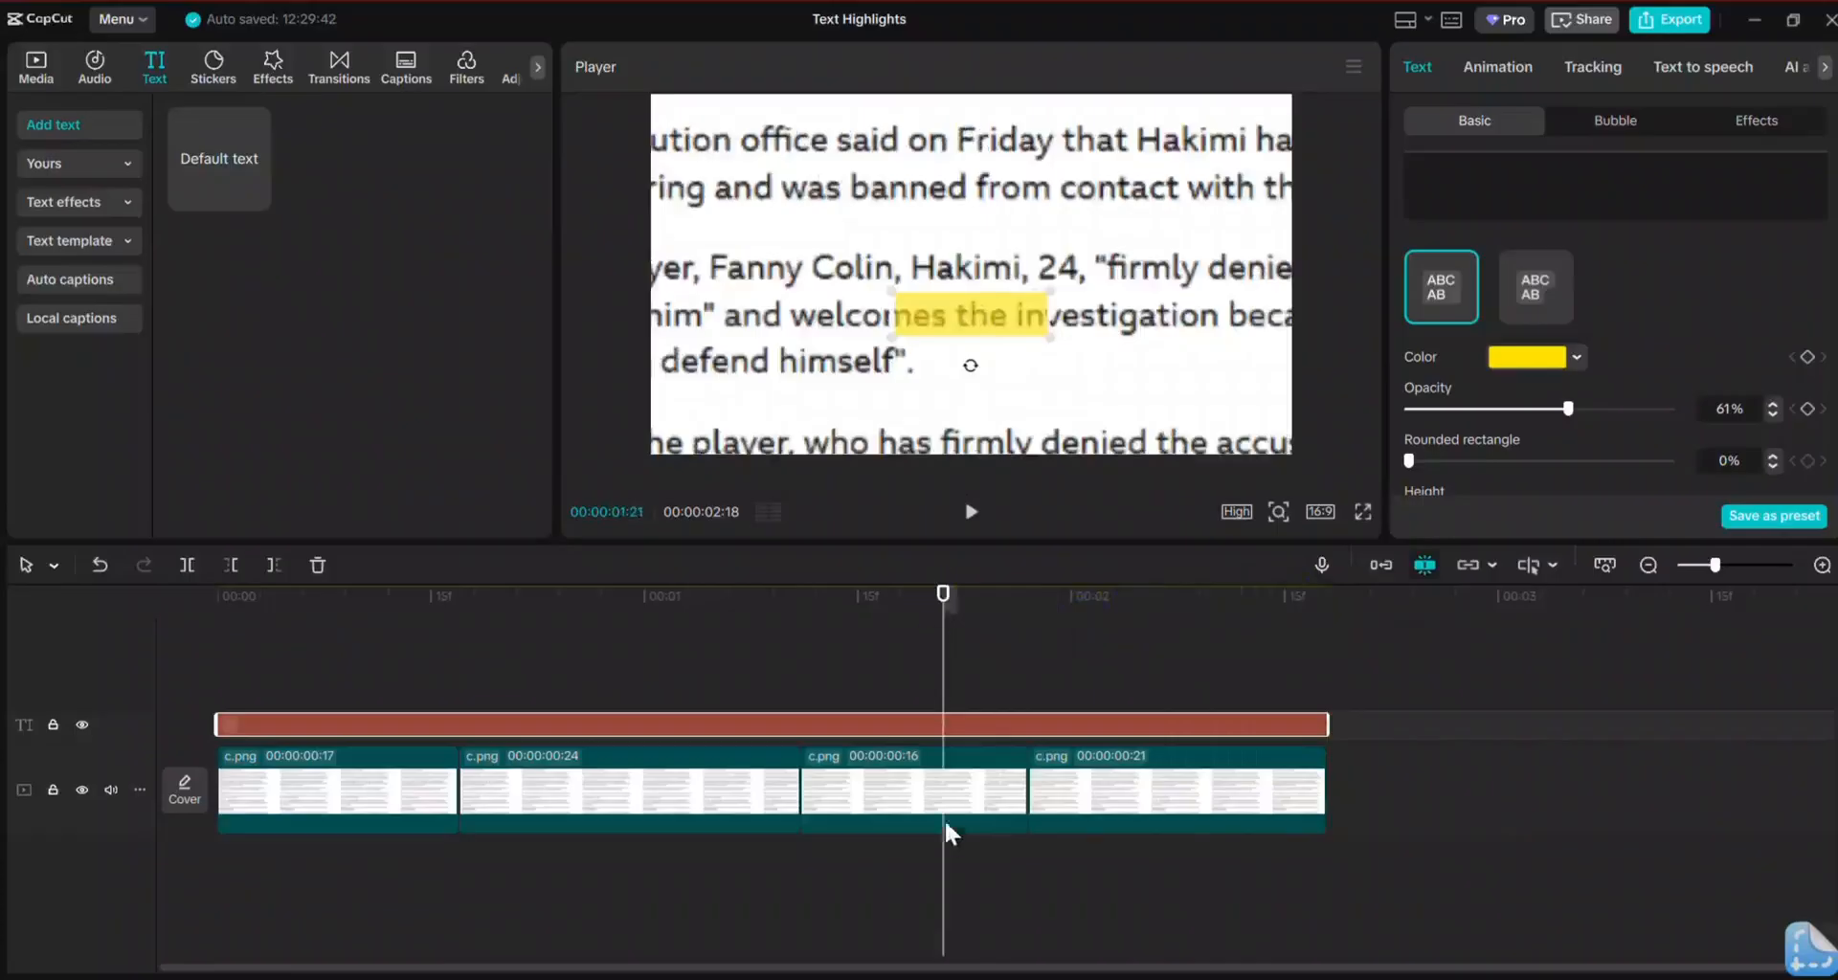
left_click(919, 790)
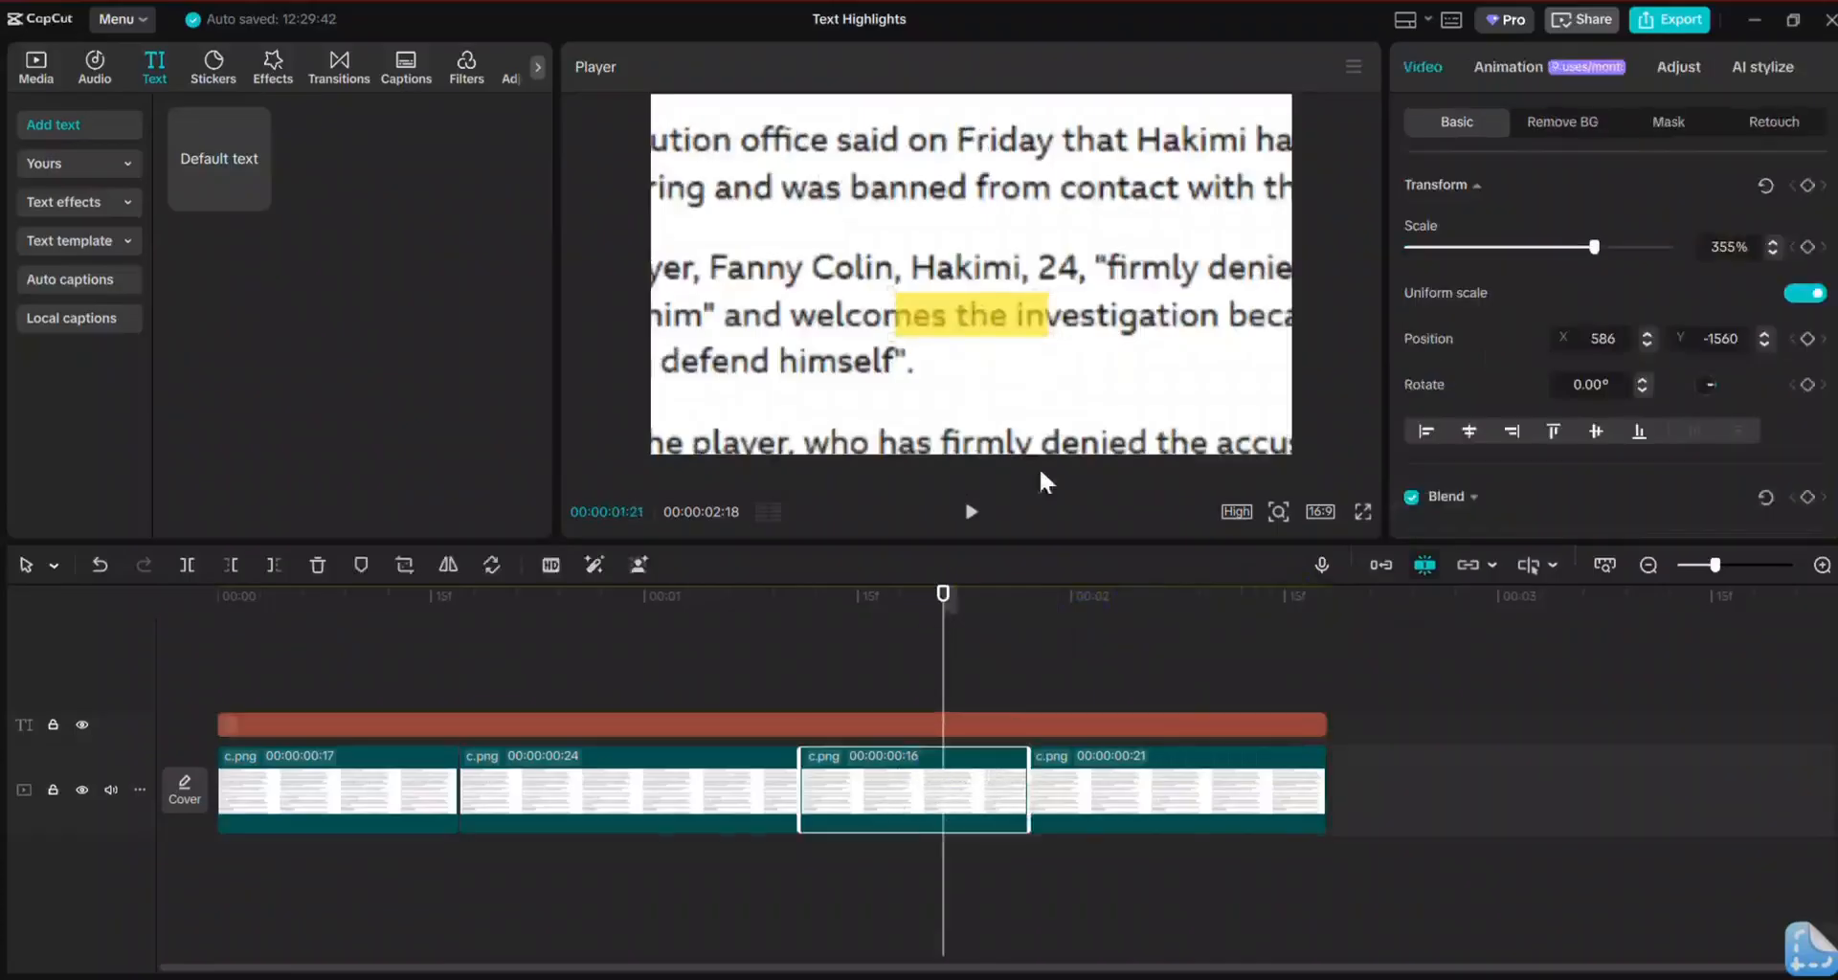
mouse_move(1013, 351)
left_mouse_down()
mouse_move(1017, 392)
mouse_move(1003, 345)
left_mouse_up()
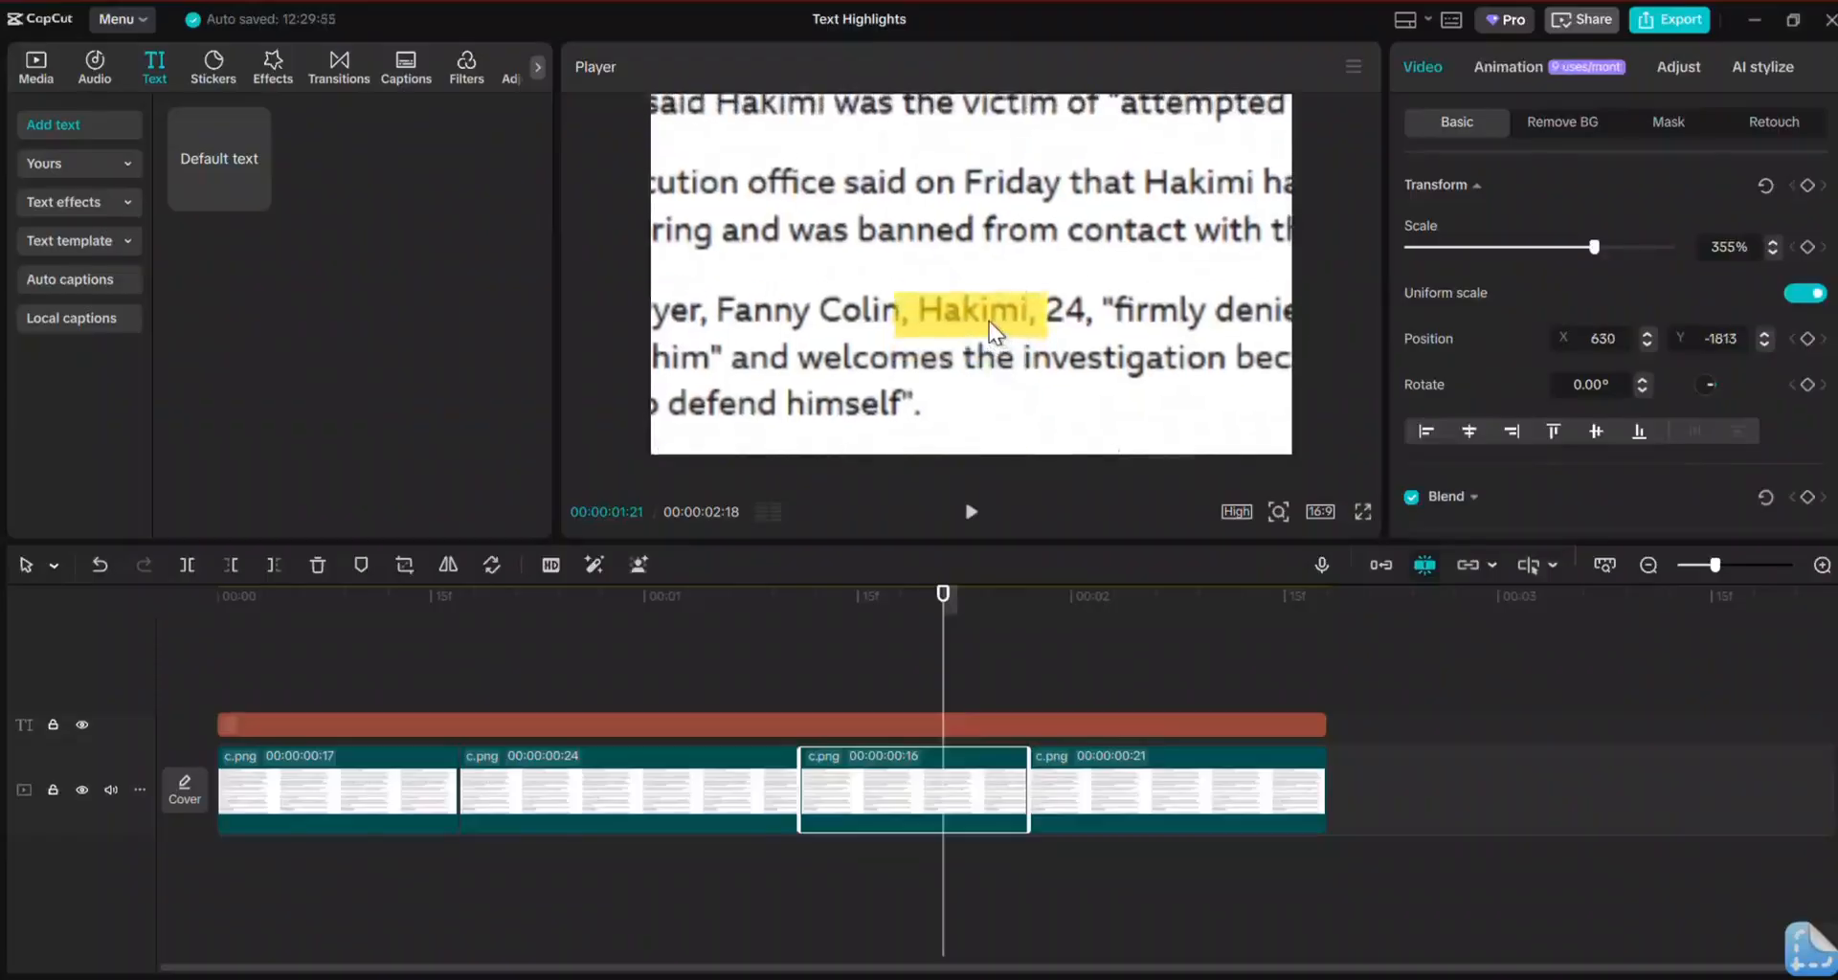
Step: Shift the second c.png segment's image to about X -666, Y -2581 so "Hakimi" sits under the yellow box
left_click(664, 629)
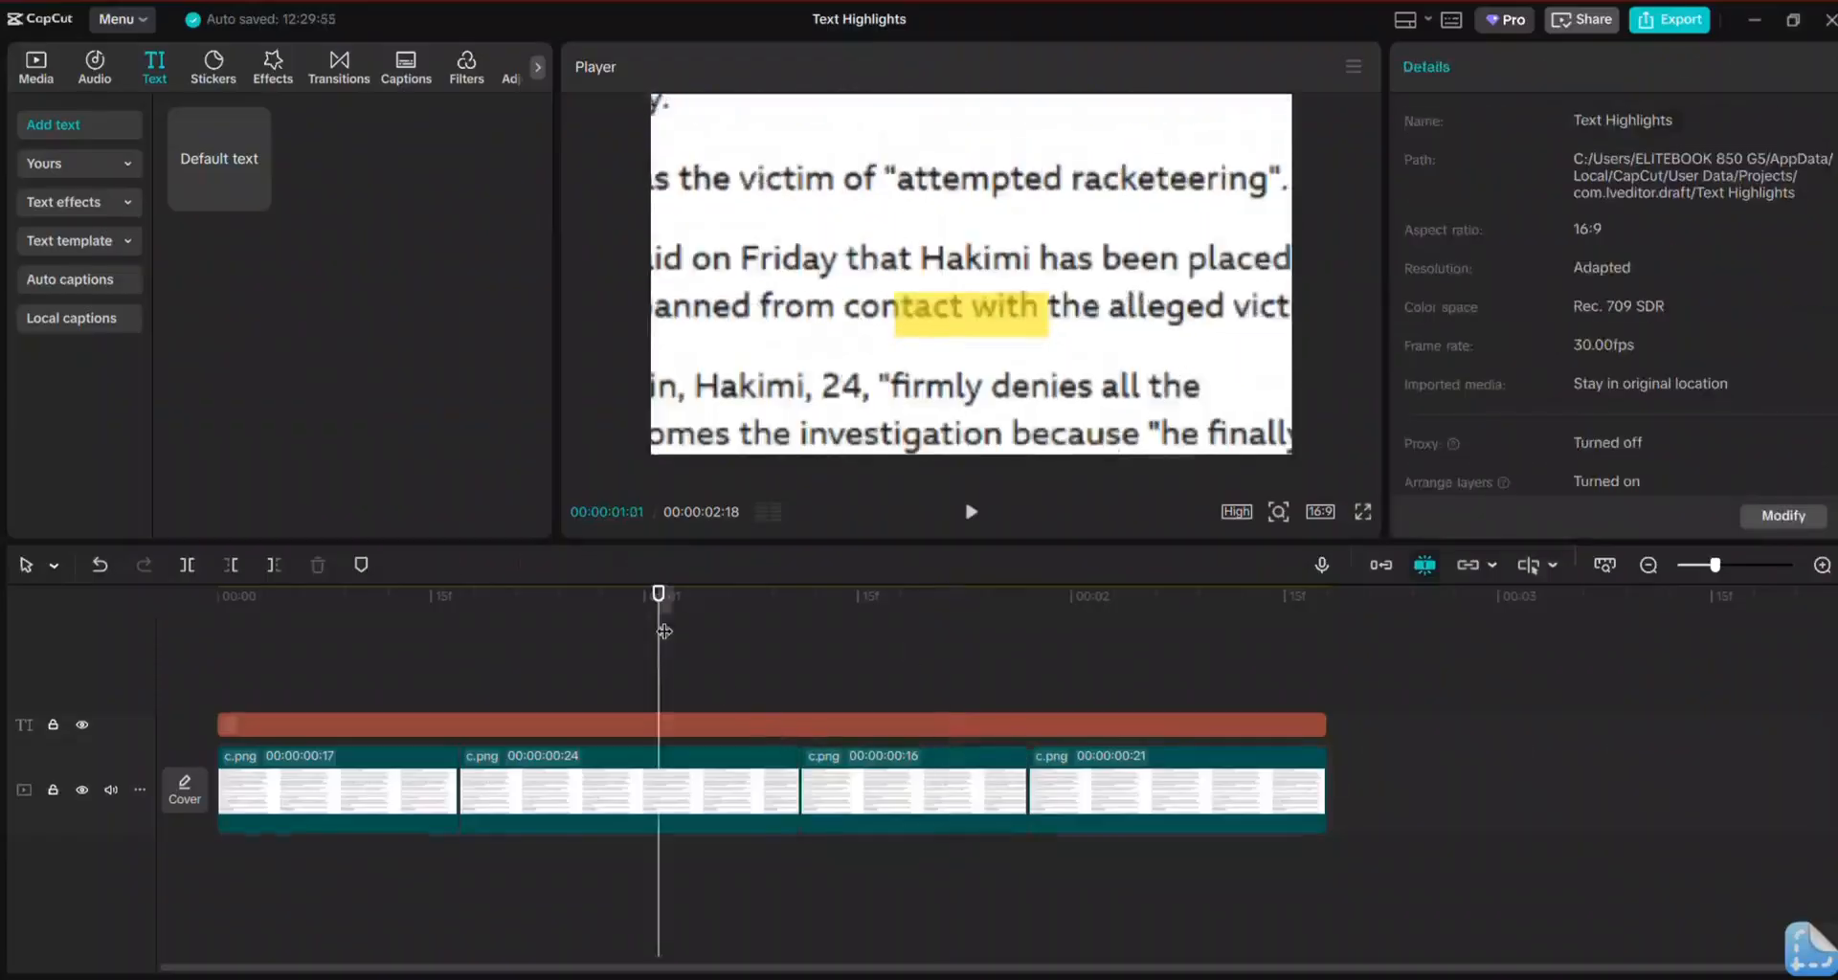
left_click(677, 791)
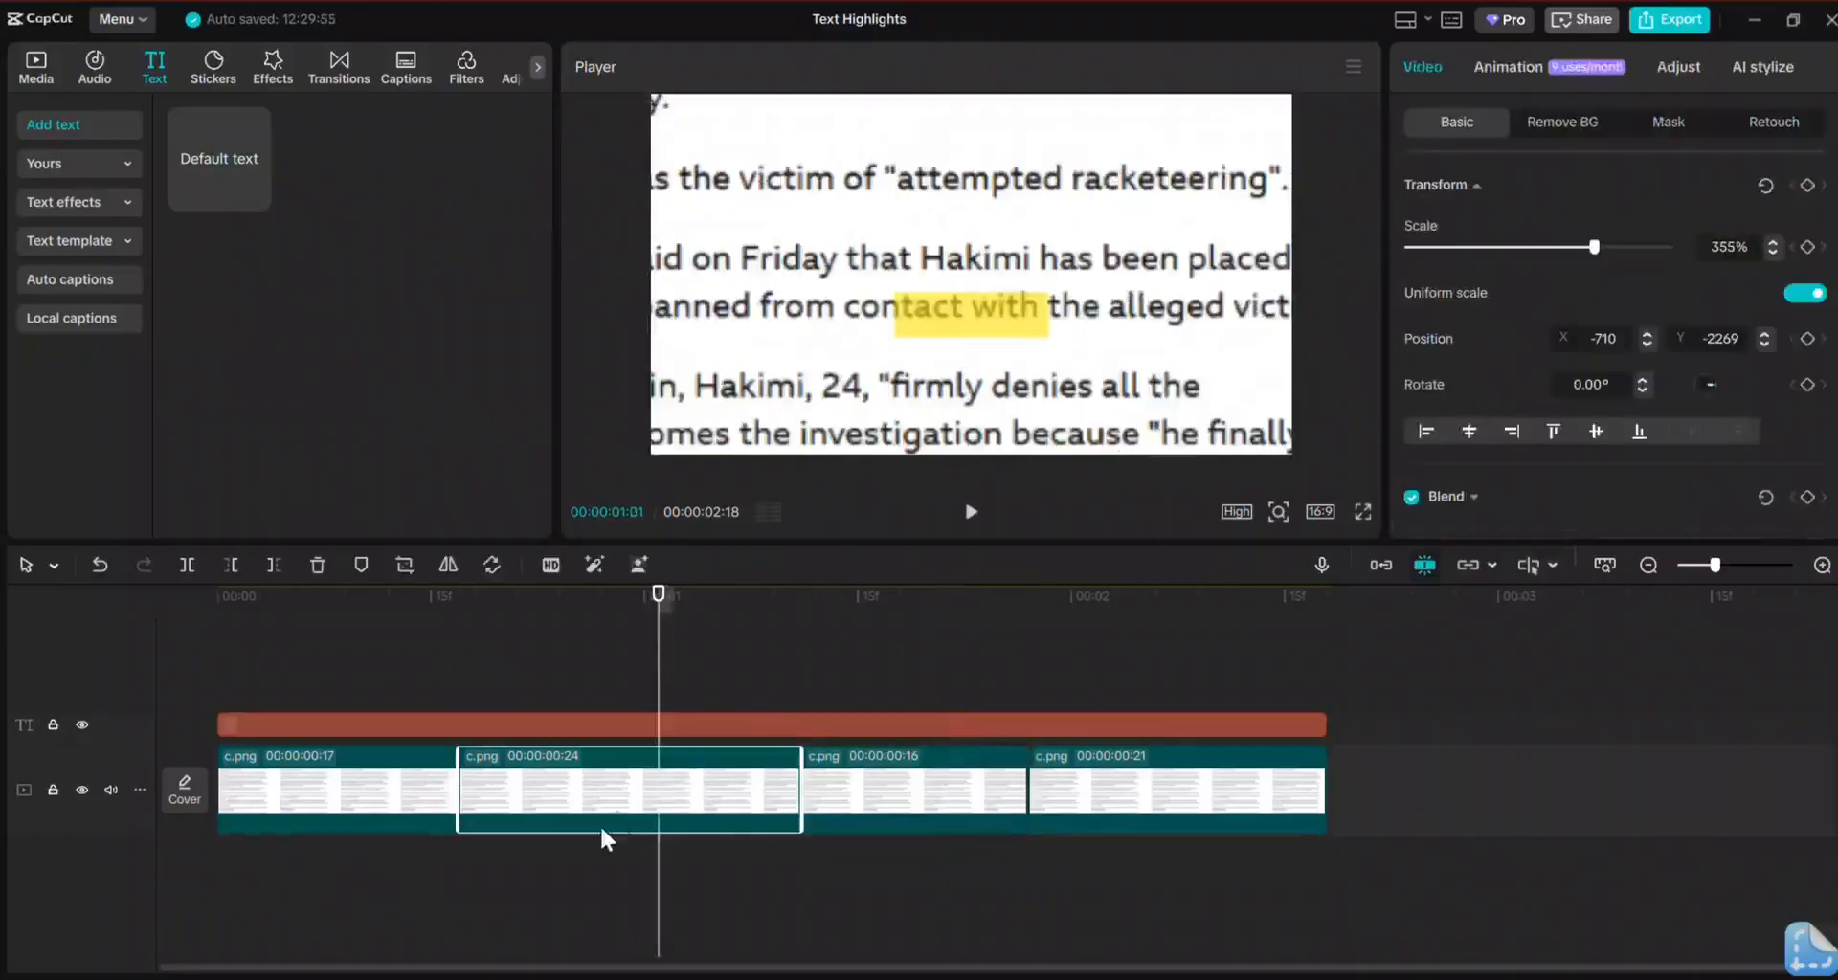
left_click_drag(1046, 341, 1055, 381)
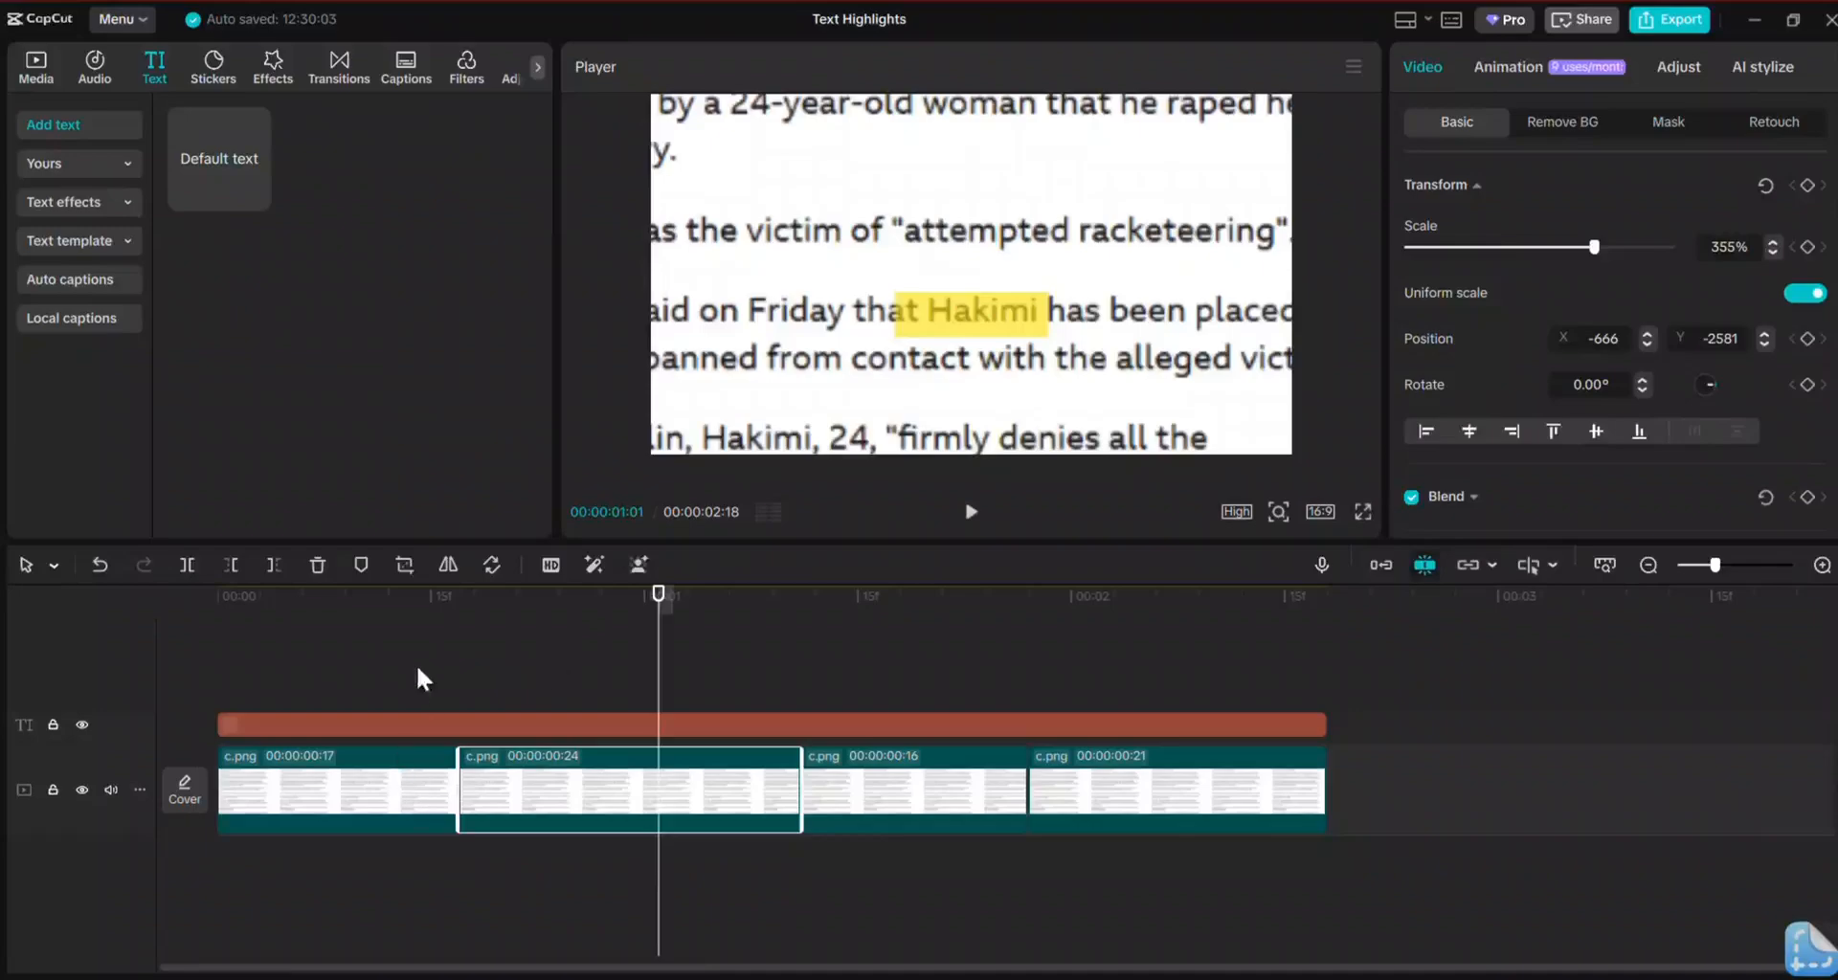
Step: Shift the first c.png segment's image so the word "Hakimi" sits under the yellow box
left_click(387, 696)
left_click(323, 780)
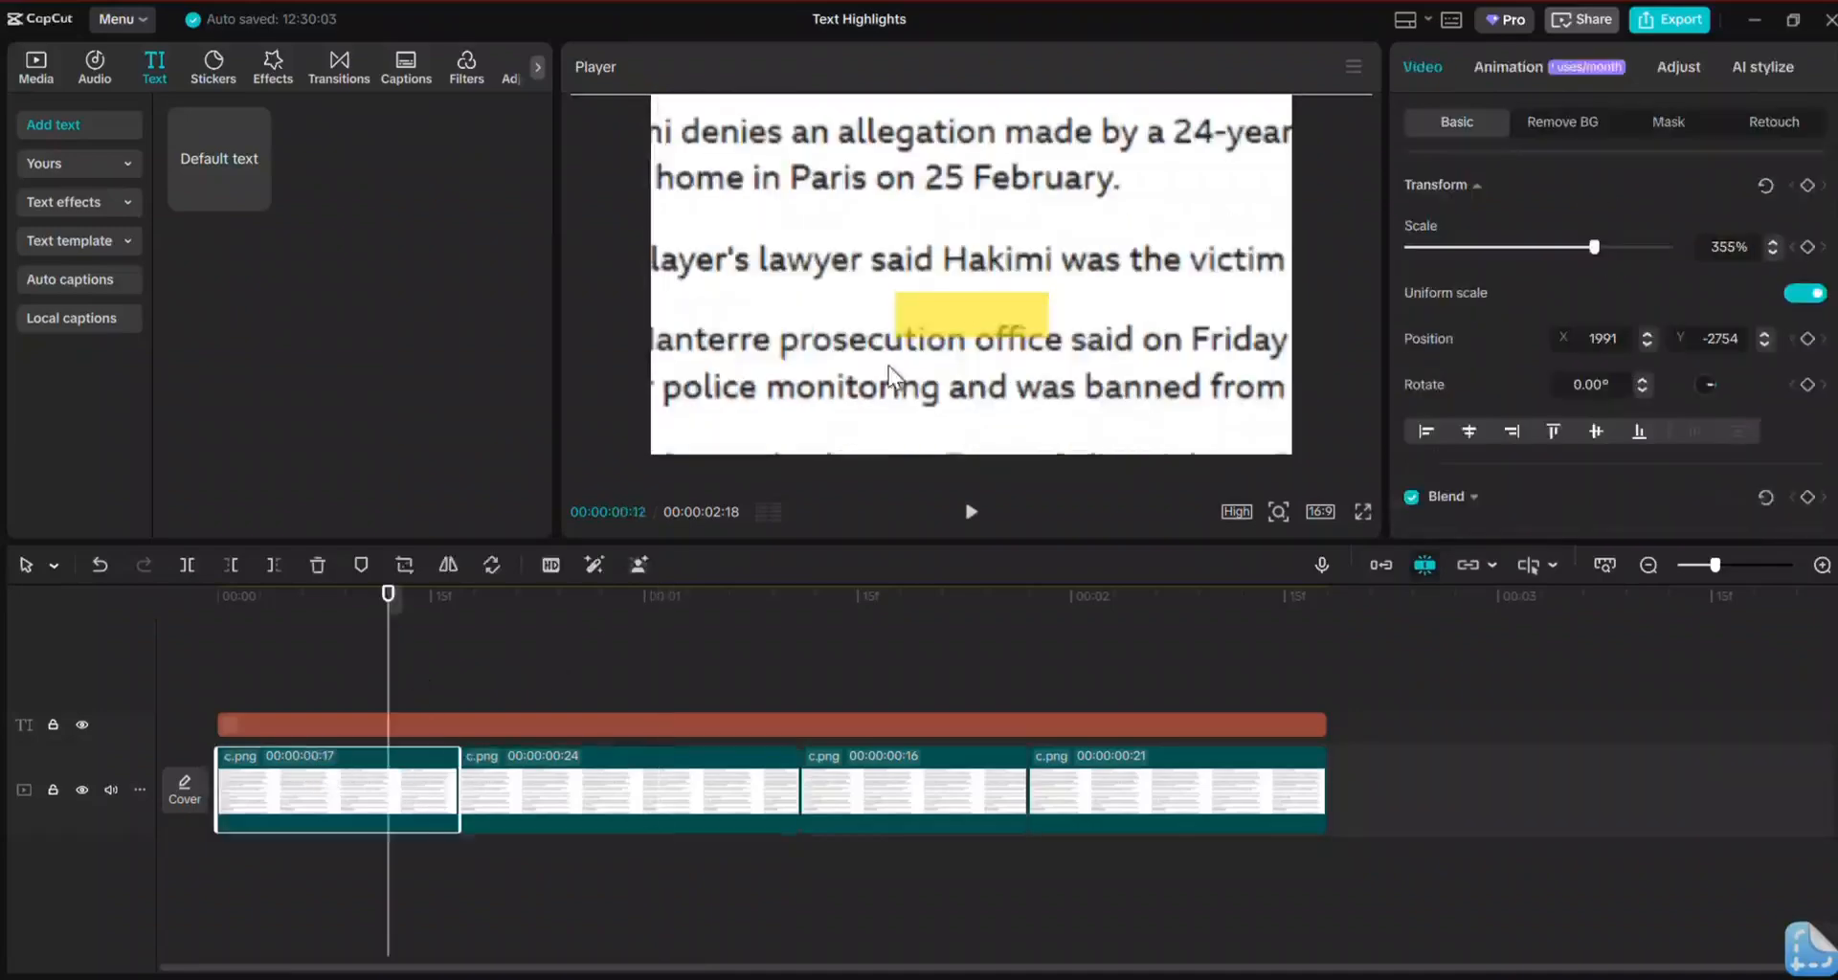
left_click_drag(1038, 321, 995, 318)
Step: Slightly narrow the yellow highlight box of the text clip so it fits more tightly around "Hakimi"
left_click(806, 710)
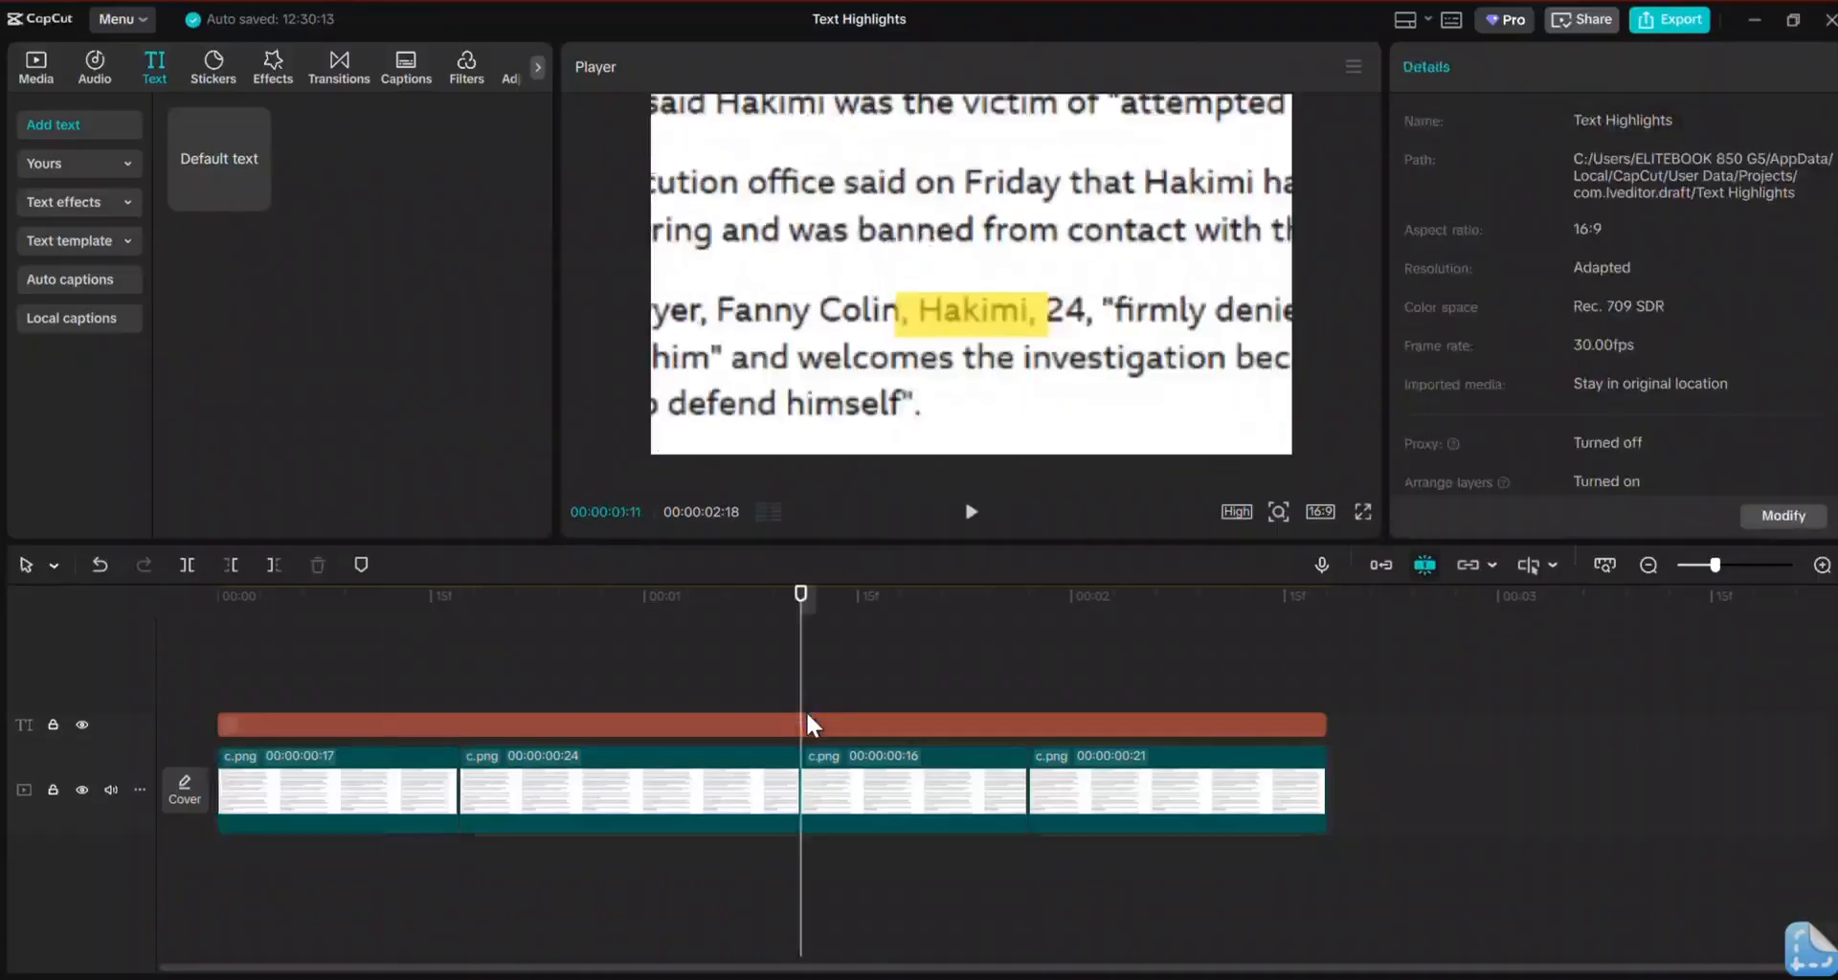
left_click(821, 726)
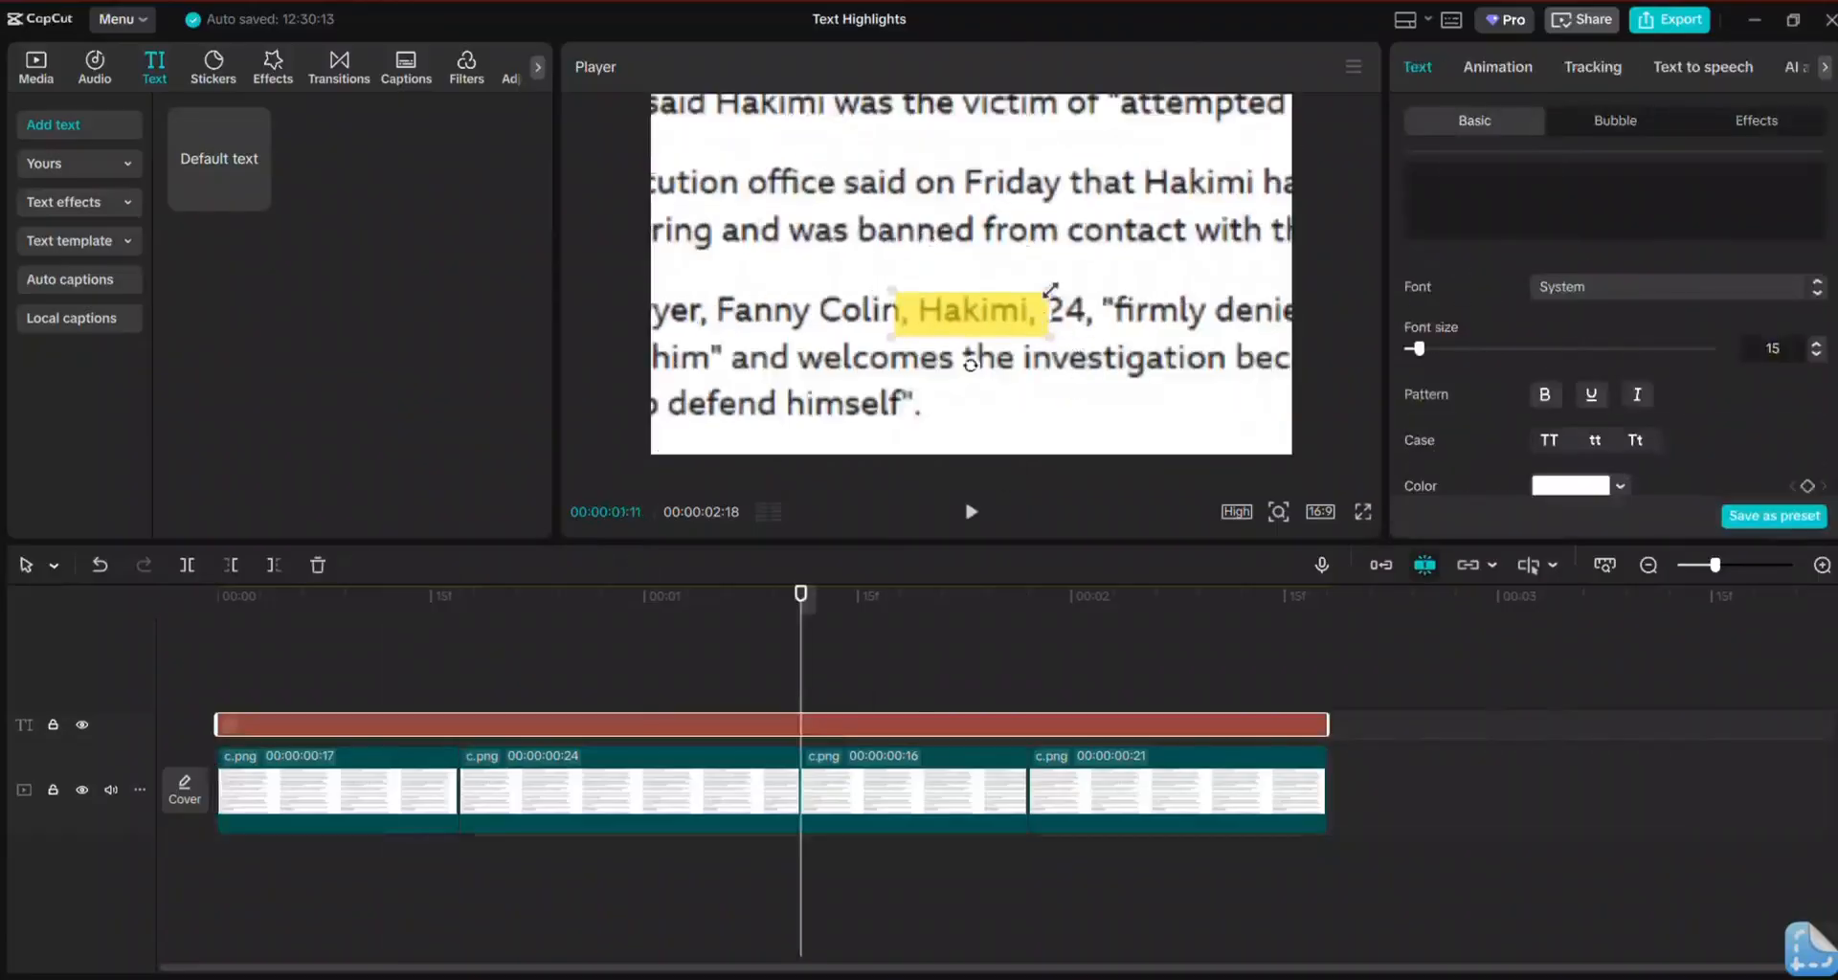
left_click_drag(1050, 289, 1043, 284)
Step: Raise the text clip's background opacity to 100%
left_click_drag(492, 624, 245, 623)
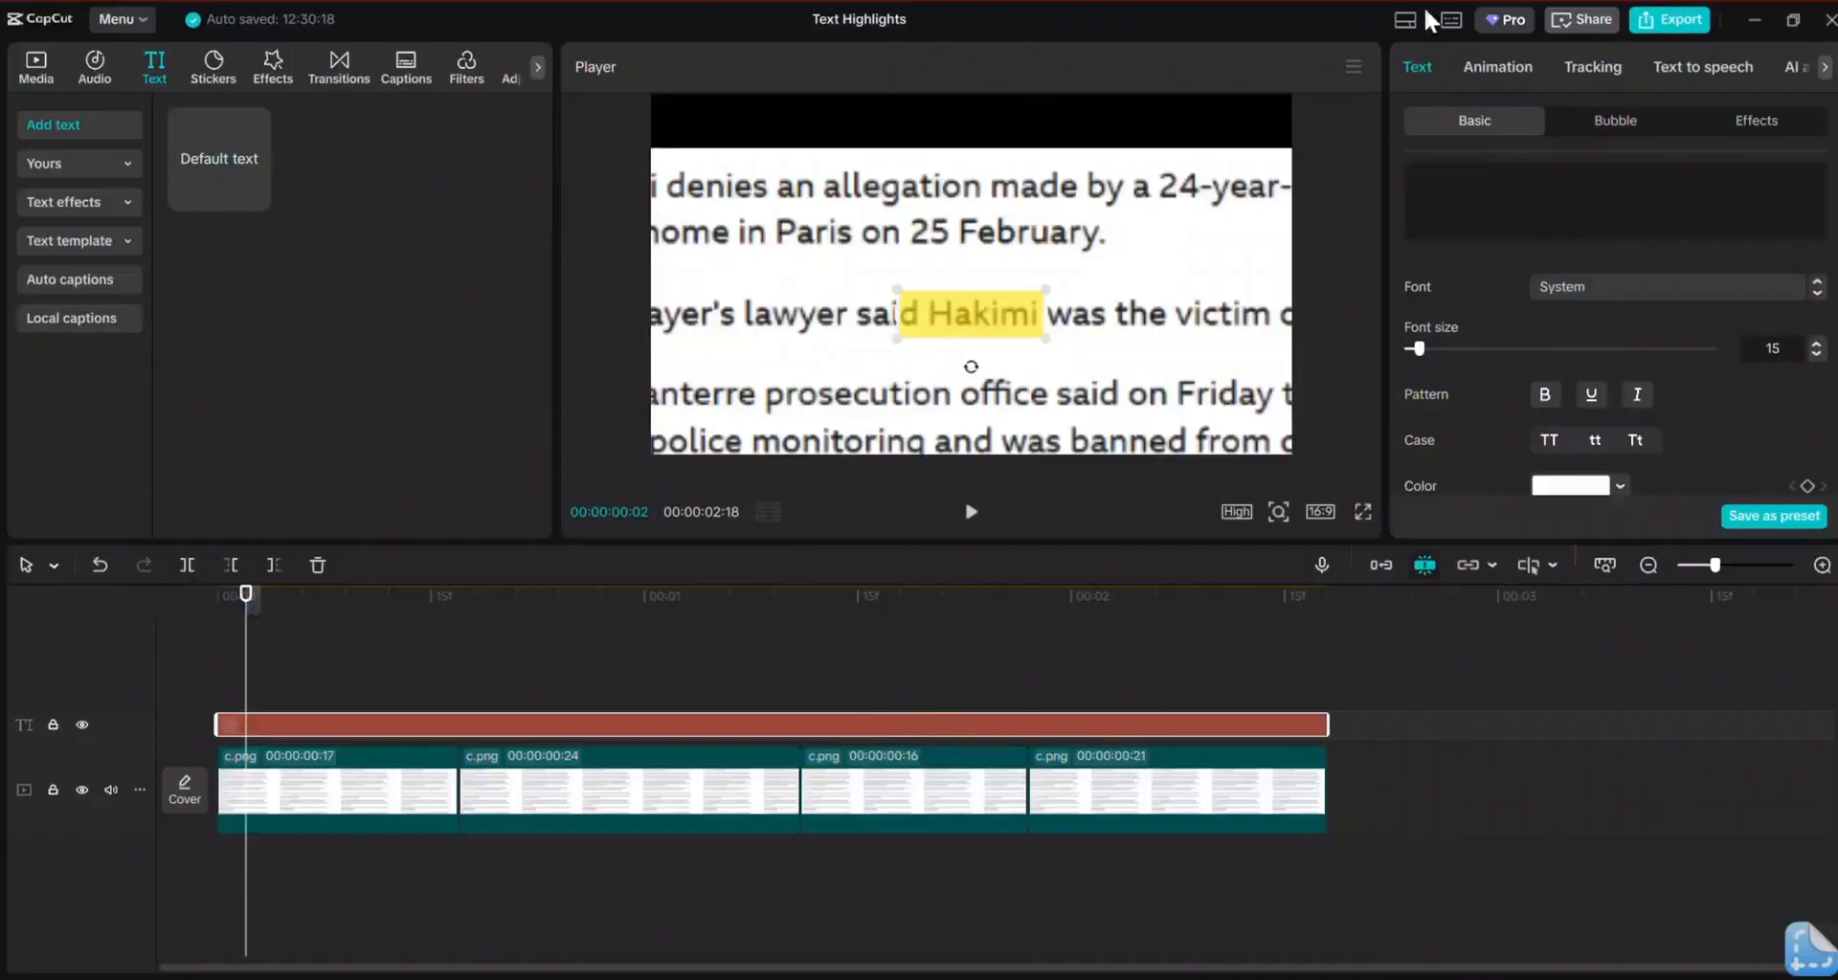
left_click(1425, 60)
scroll(1549, 321, "down", 10)
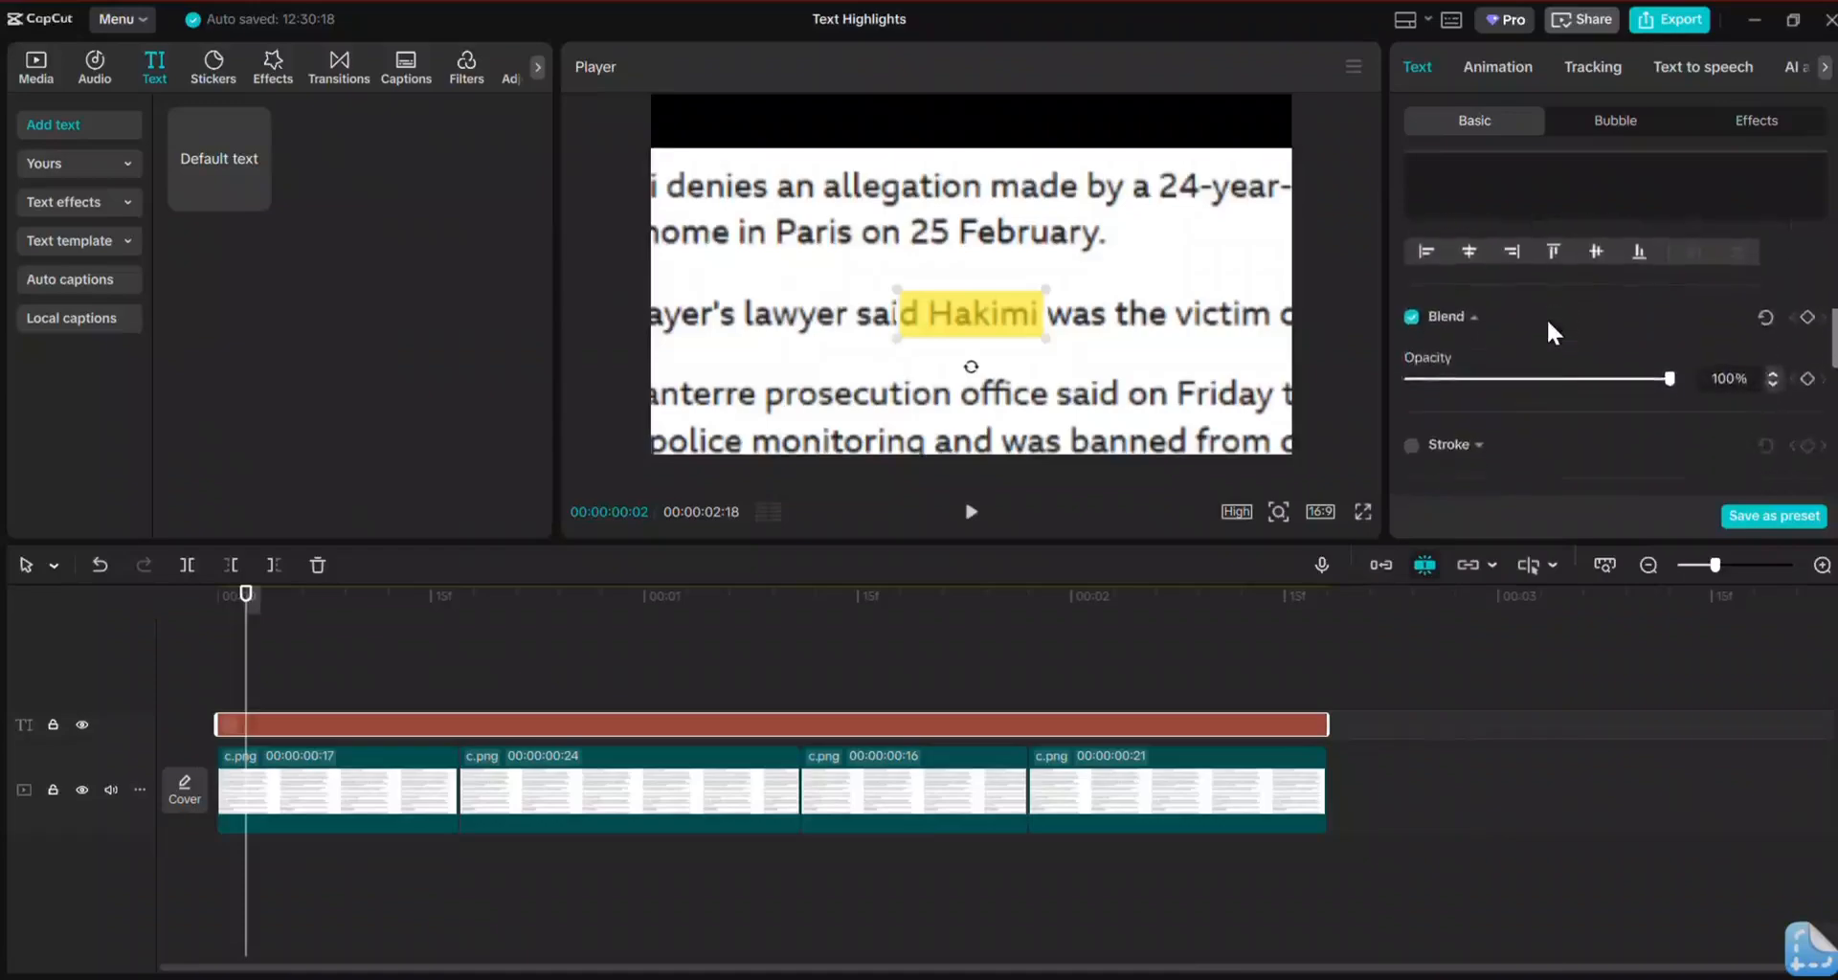
scroll(1541, 314, "down", 5)
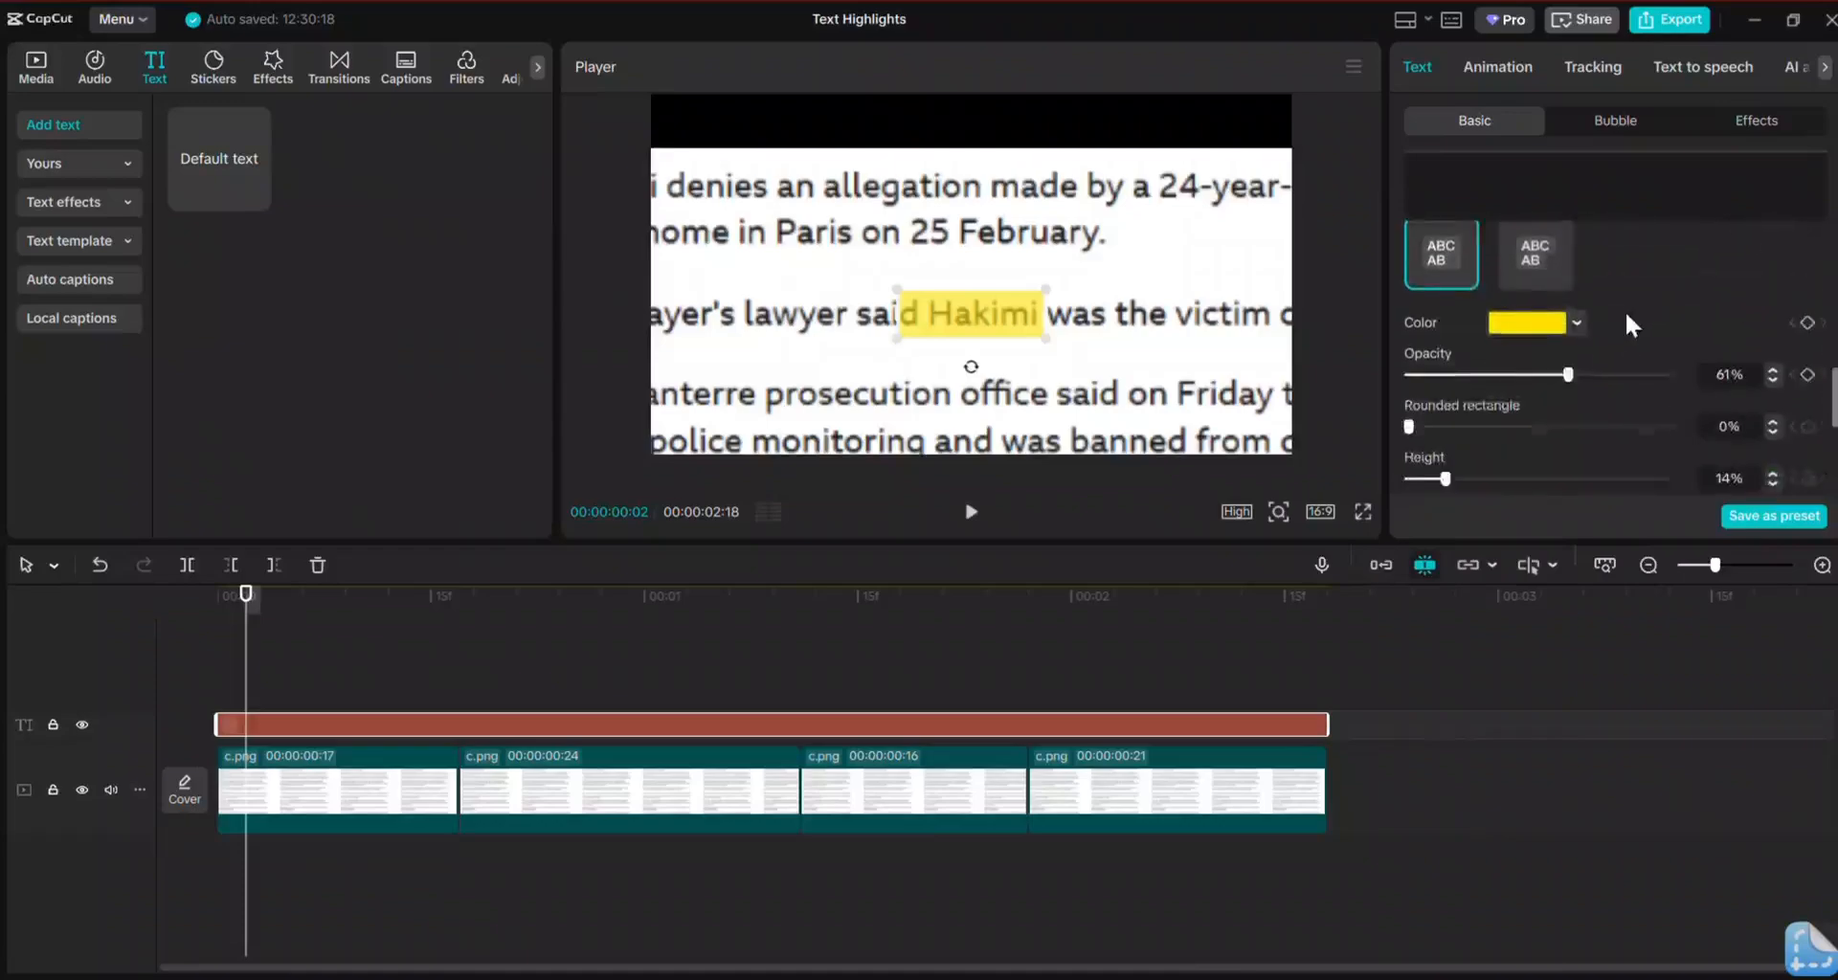
scroll(1608, 306, "down", 2)
left_click_drag(1566, 297, 1731, 311)
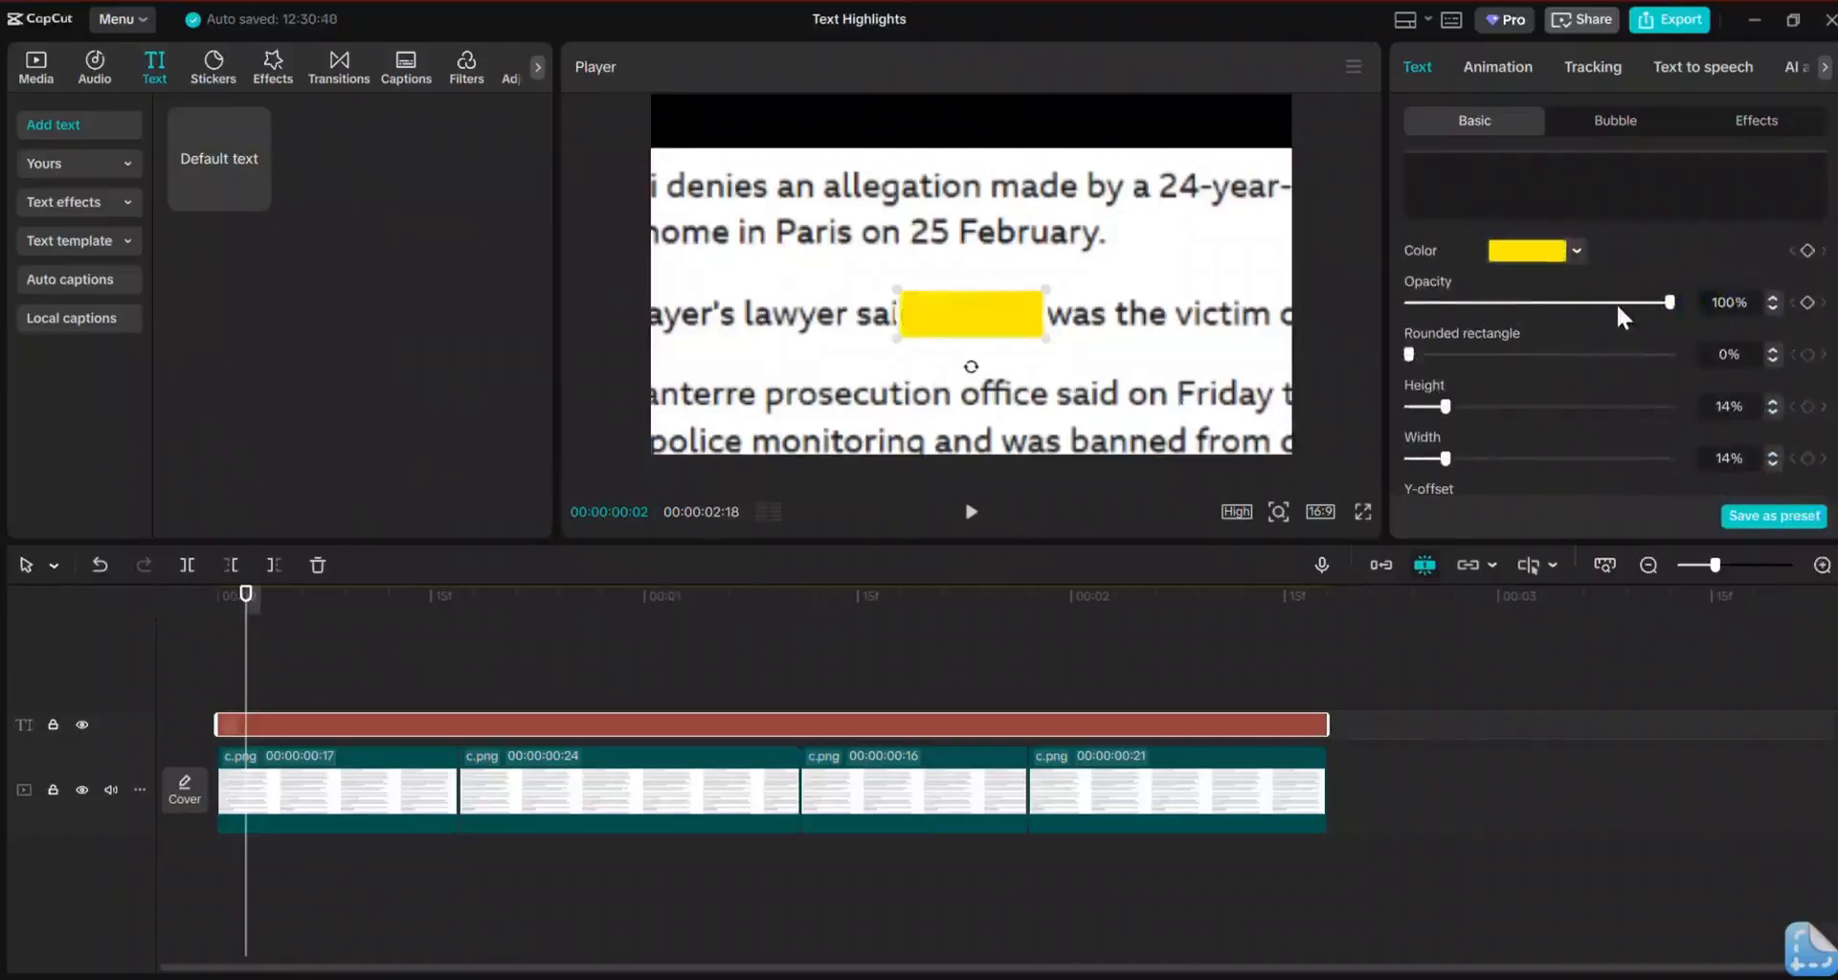
Step: Convert the highlight text clip into a compound clip and set its blend mode to Multiply
right_click(812, 725)
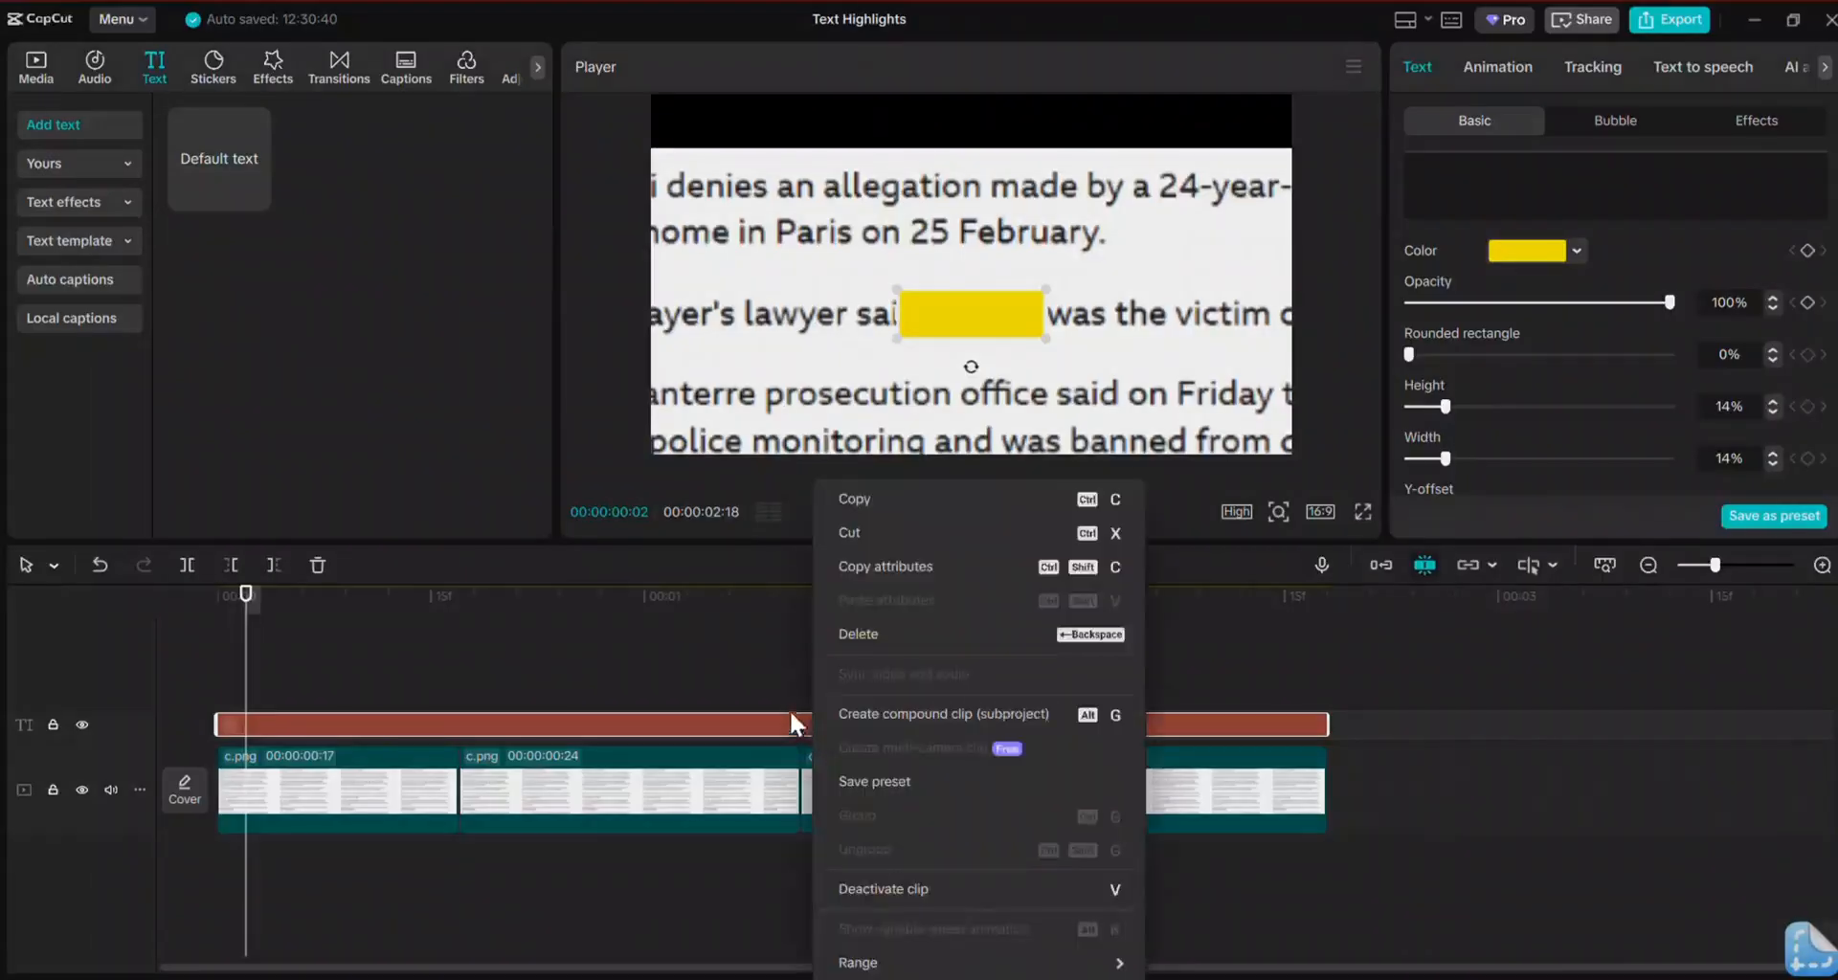
left_click(984, 713)
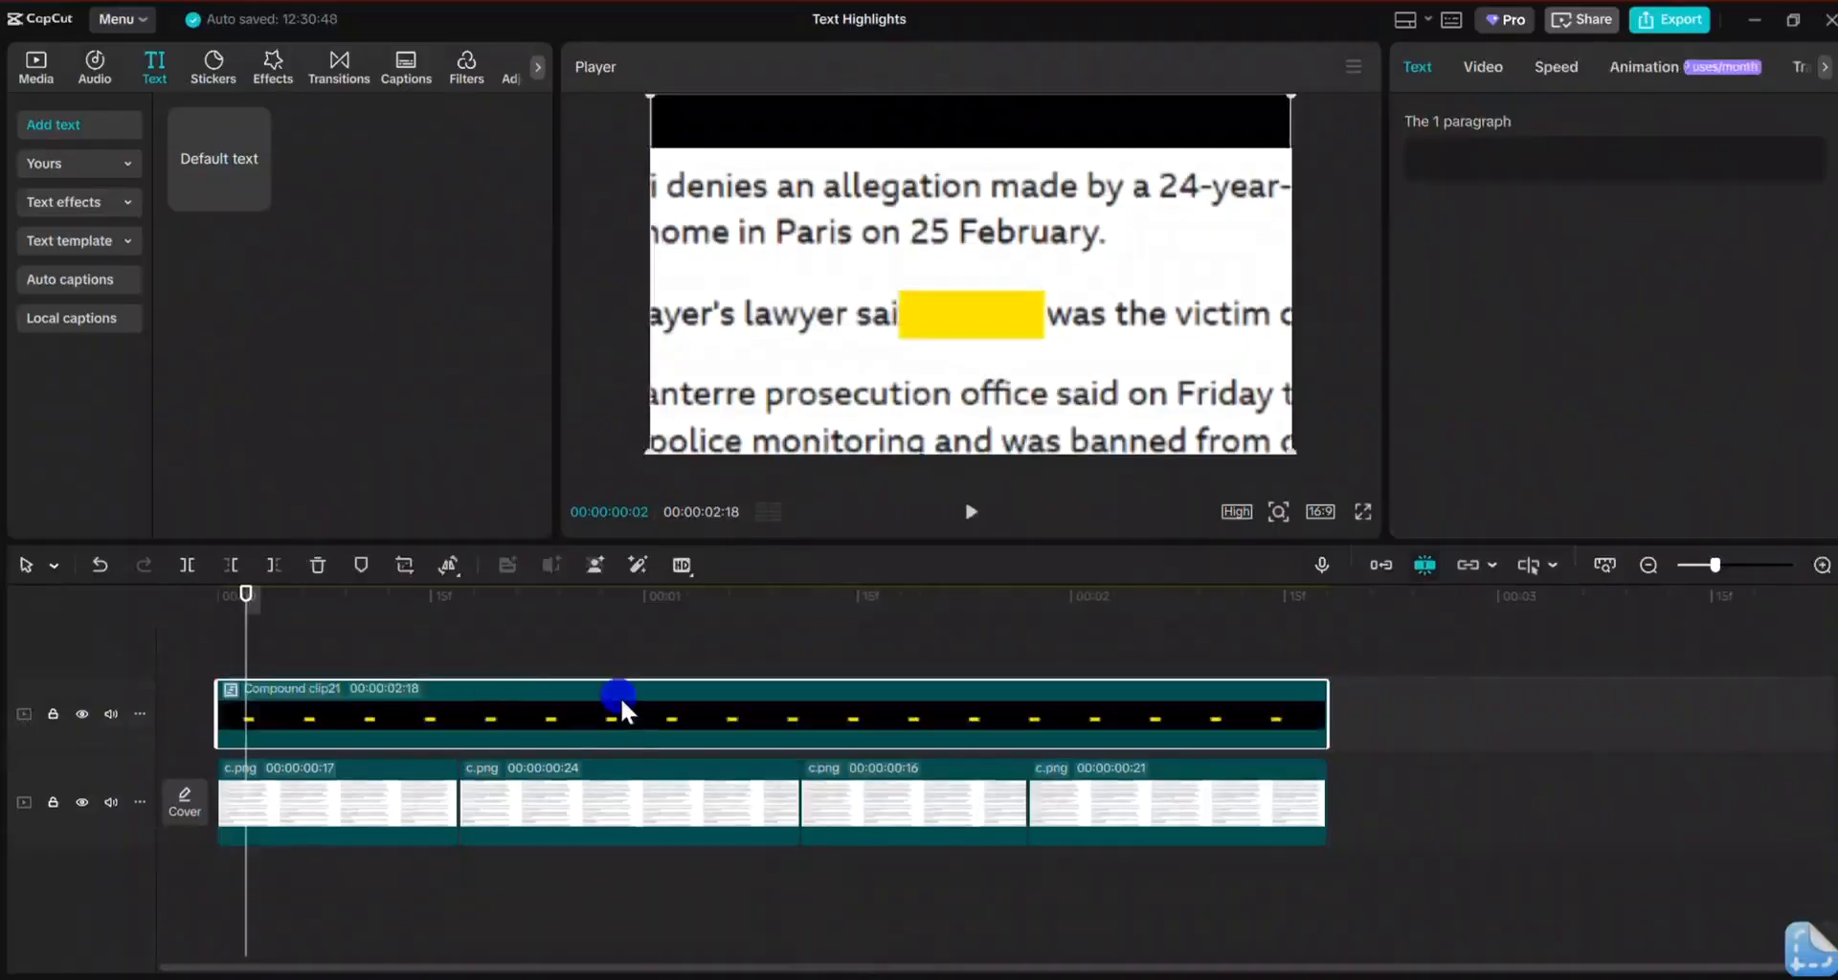
left_click(1485, 66)
scroll(1504, 232, "down", 3)
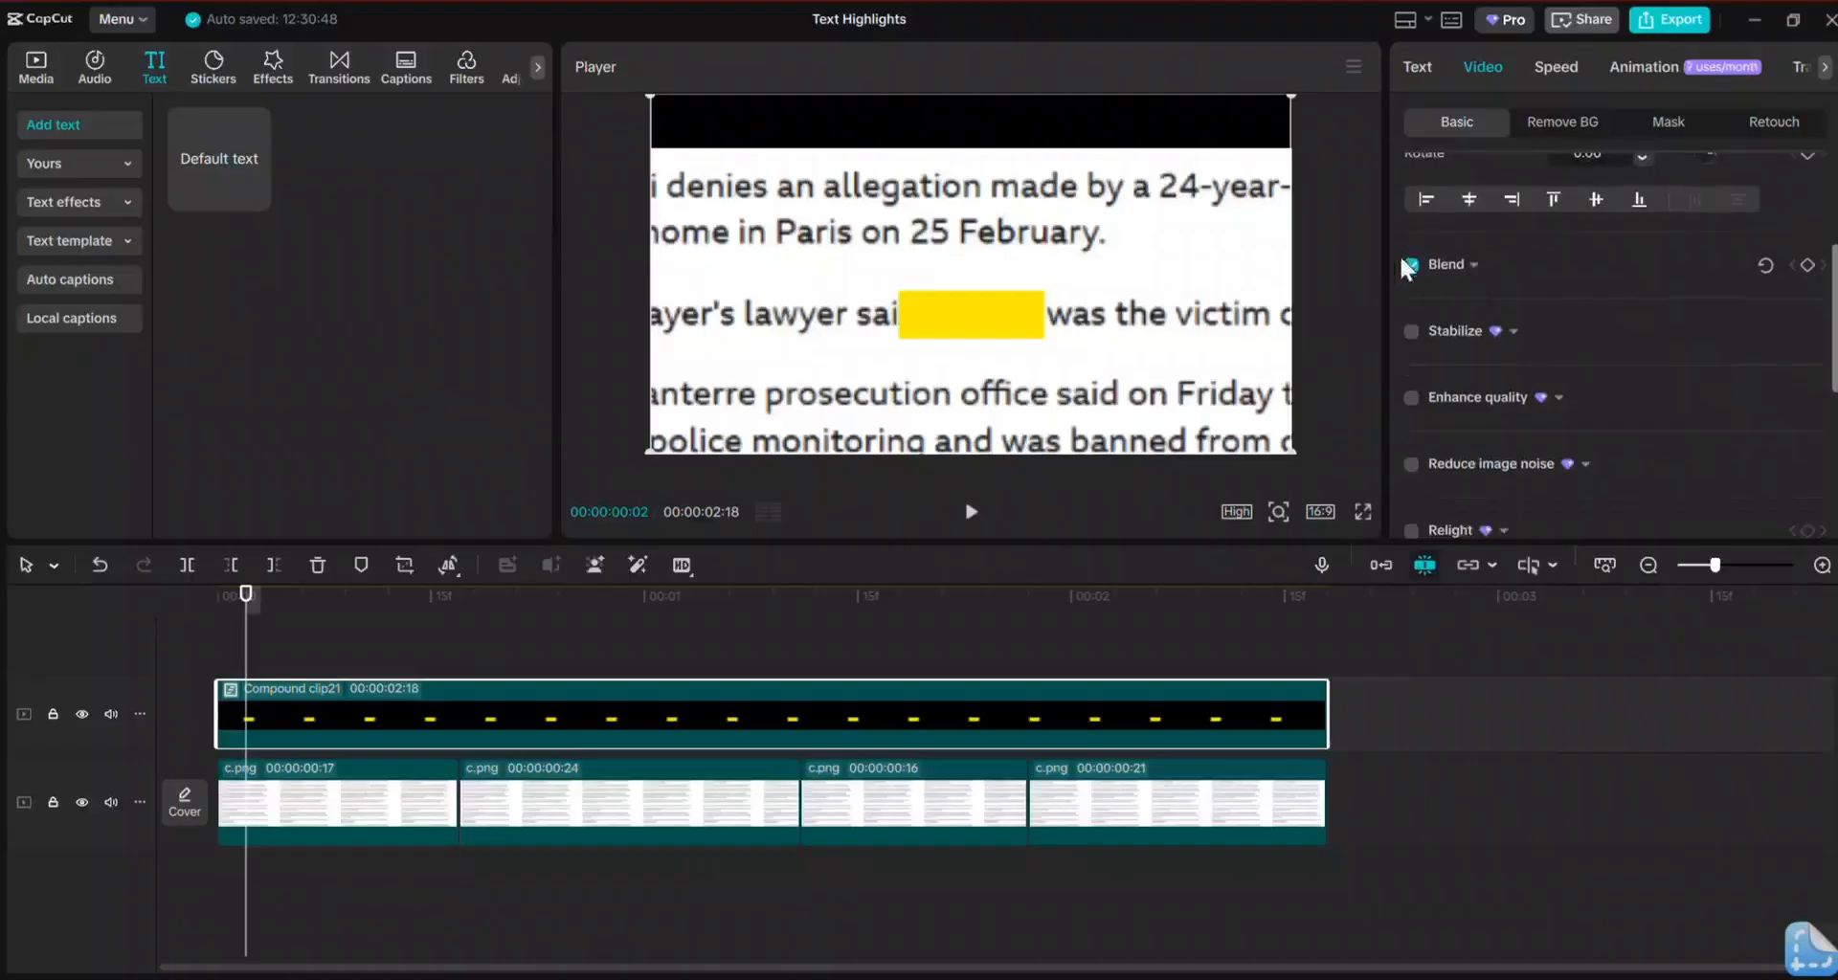
left_click(1472, 265)
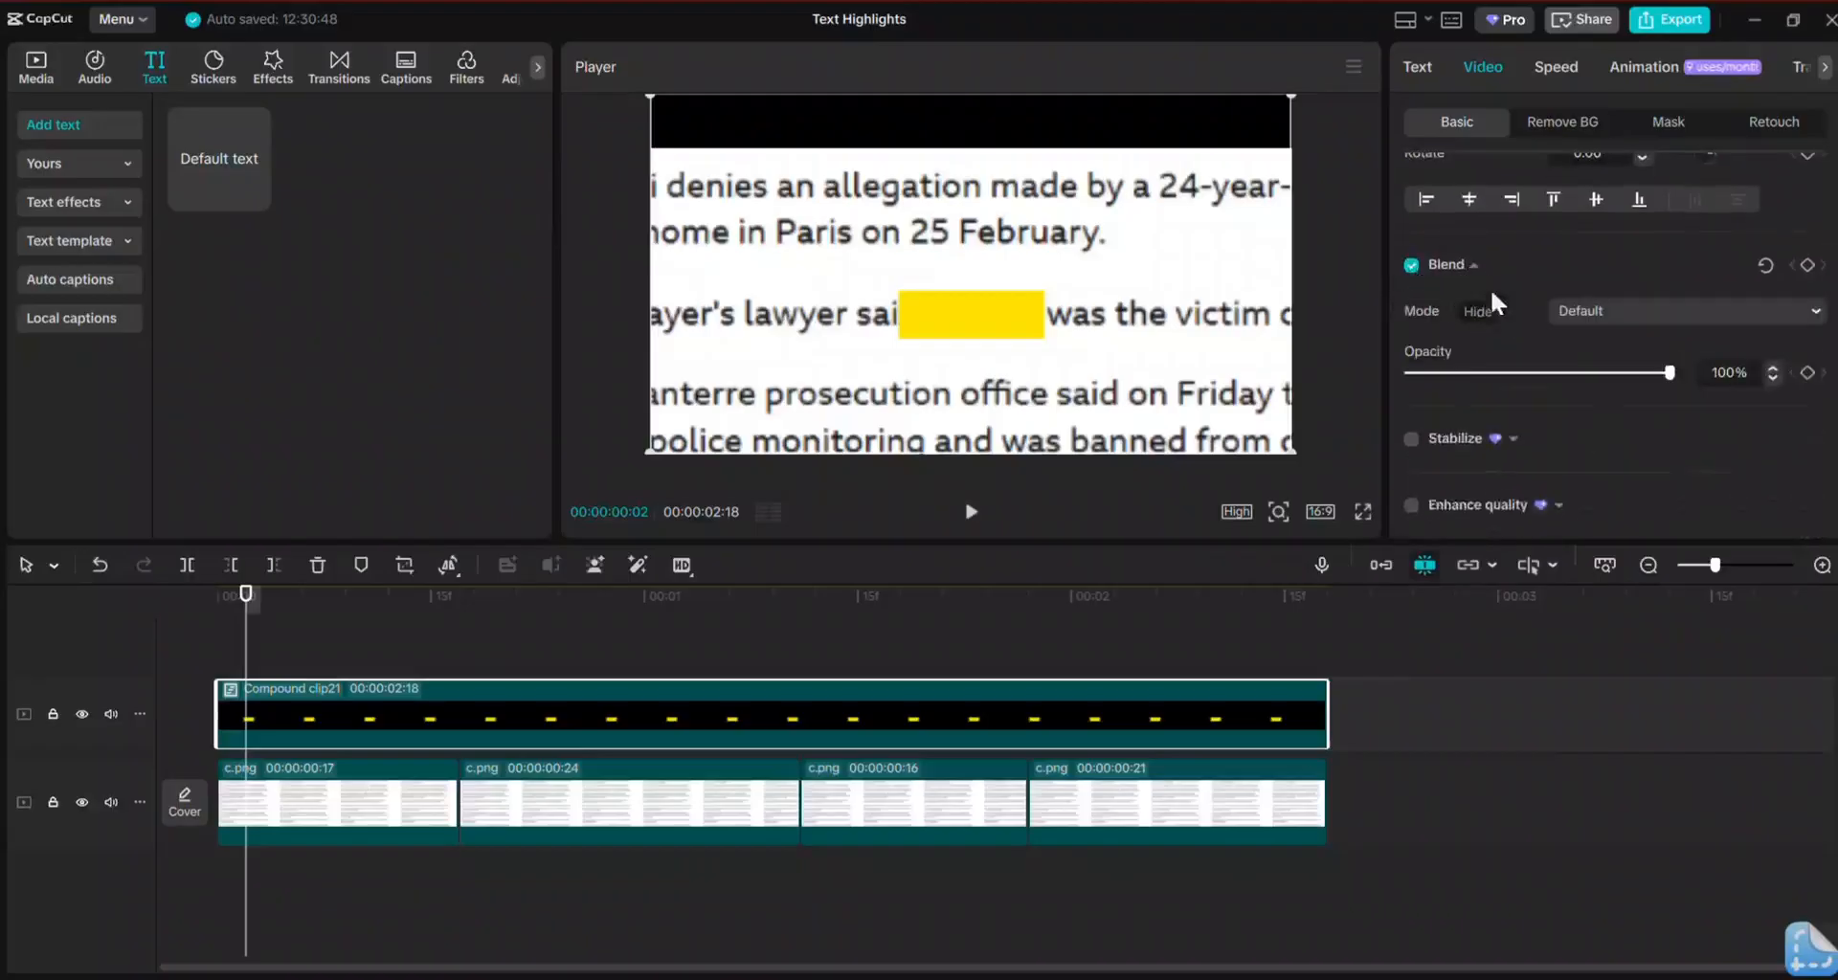
left_click(1725, 311)
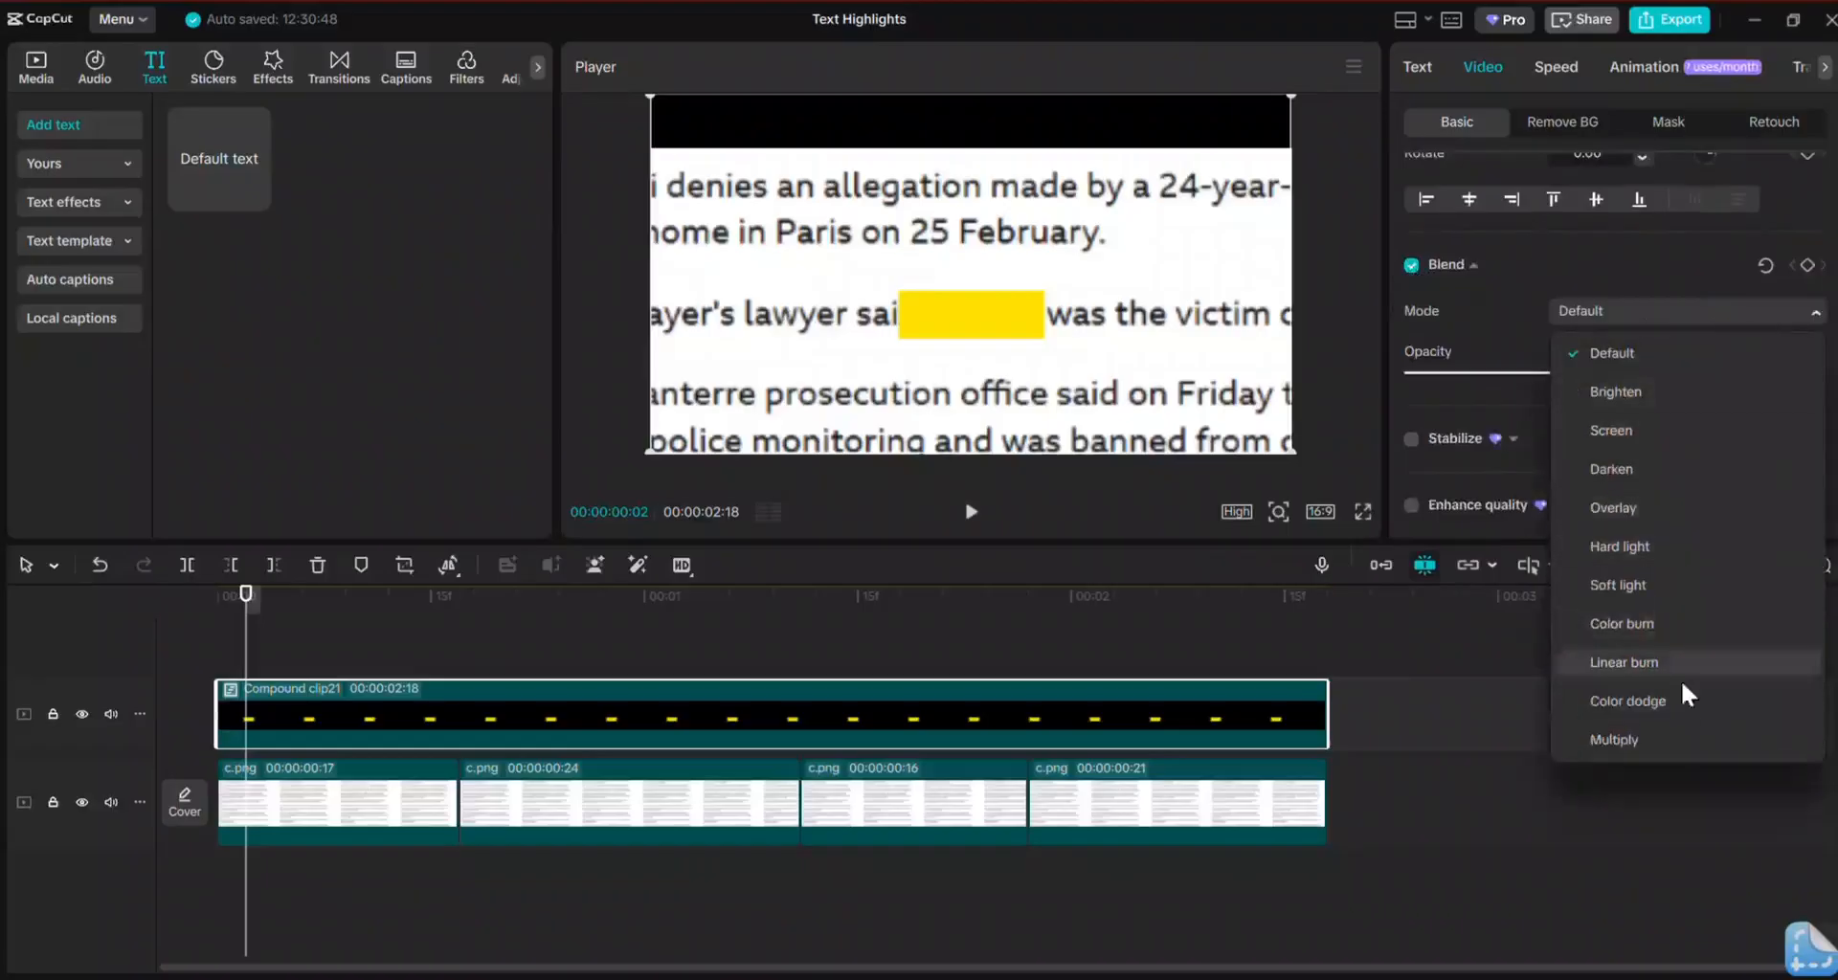
left_click(1668, 739)
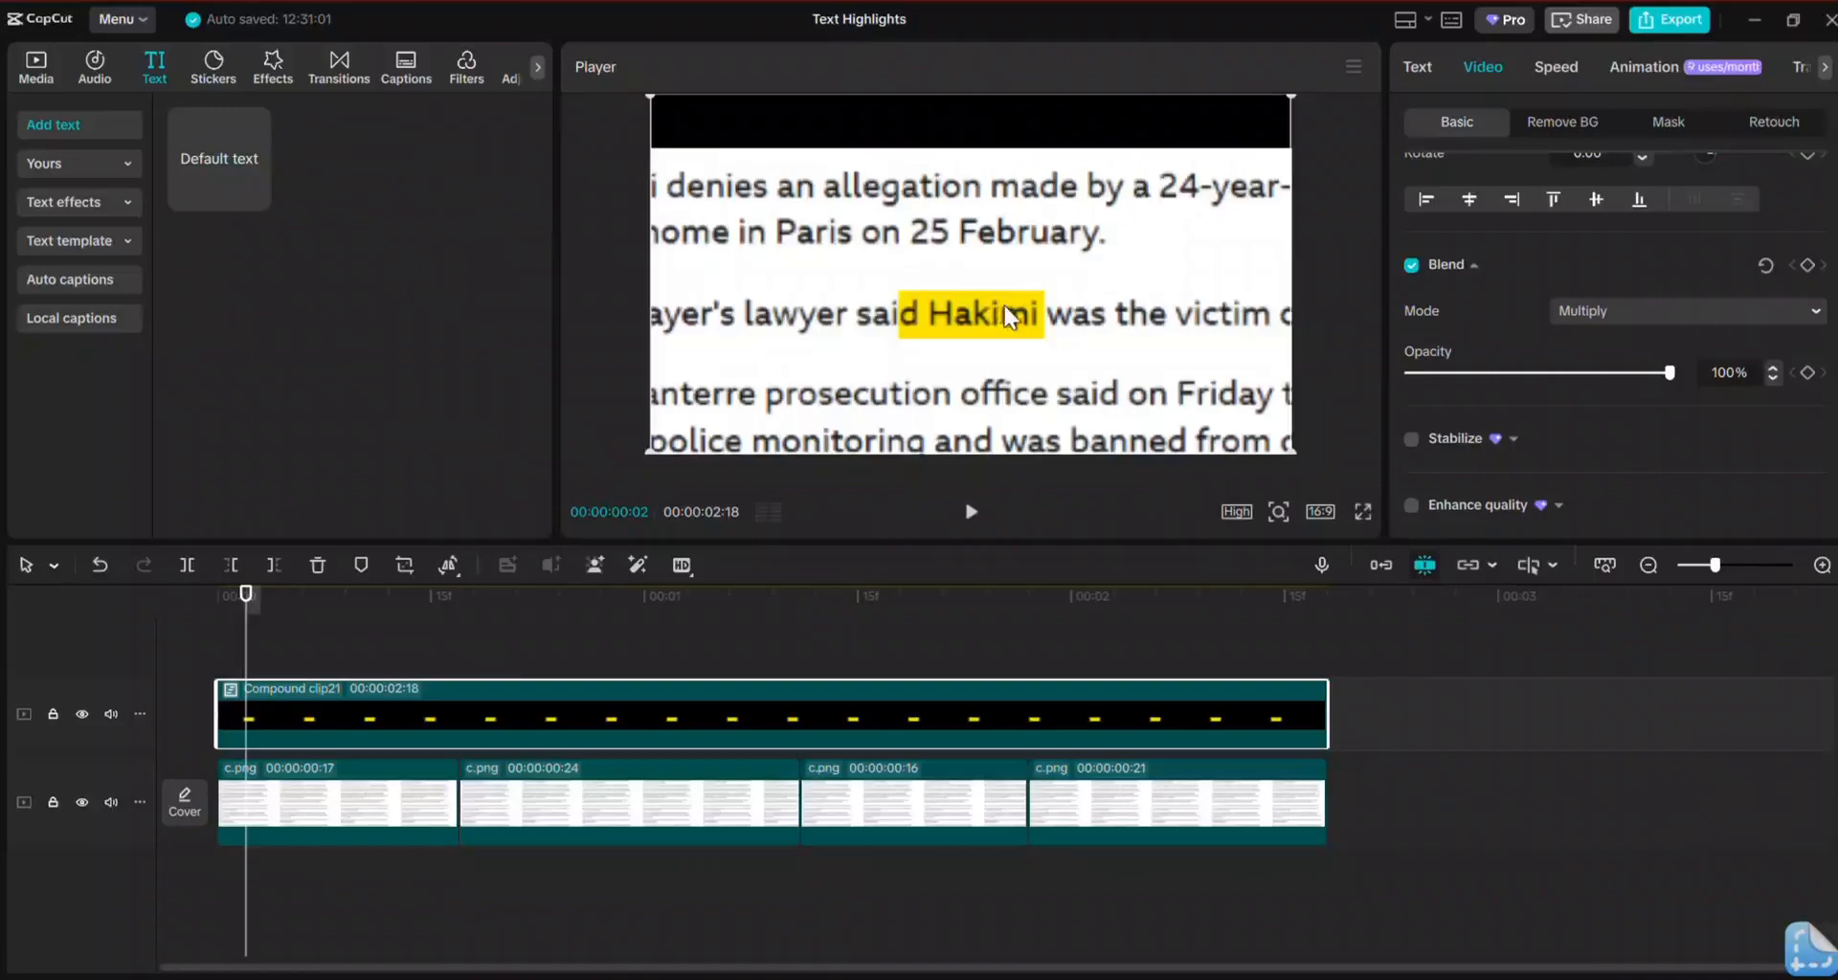
Step: Play back the segments to check the highlight on each "Hakimi", and return to the timeline's start
left_click(969, 515)
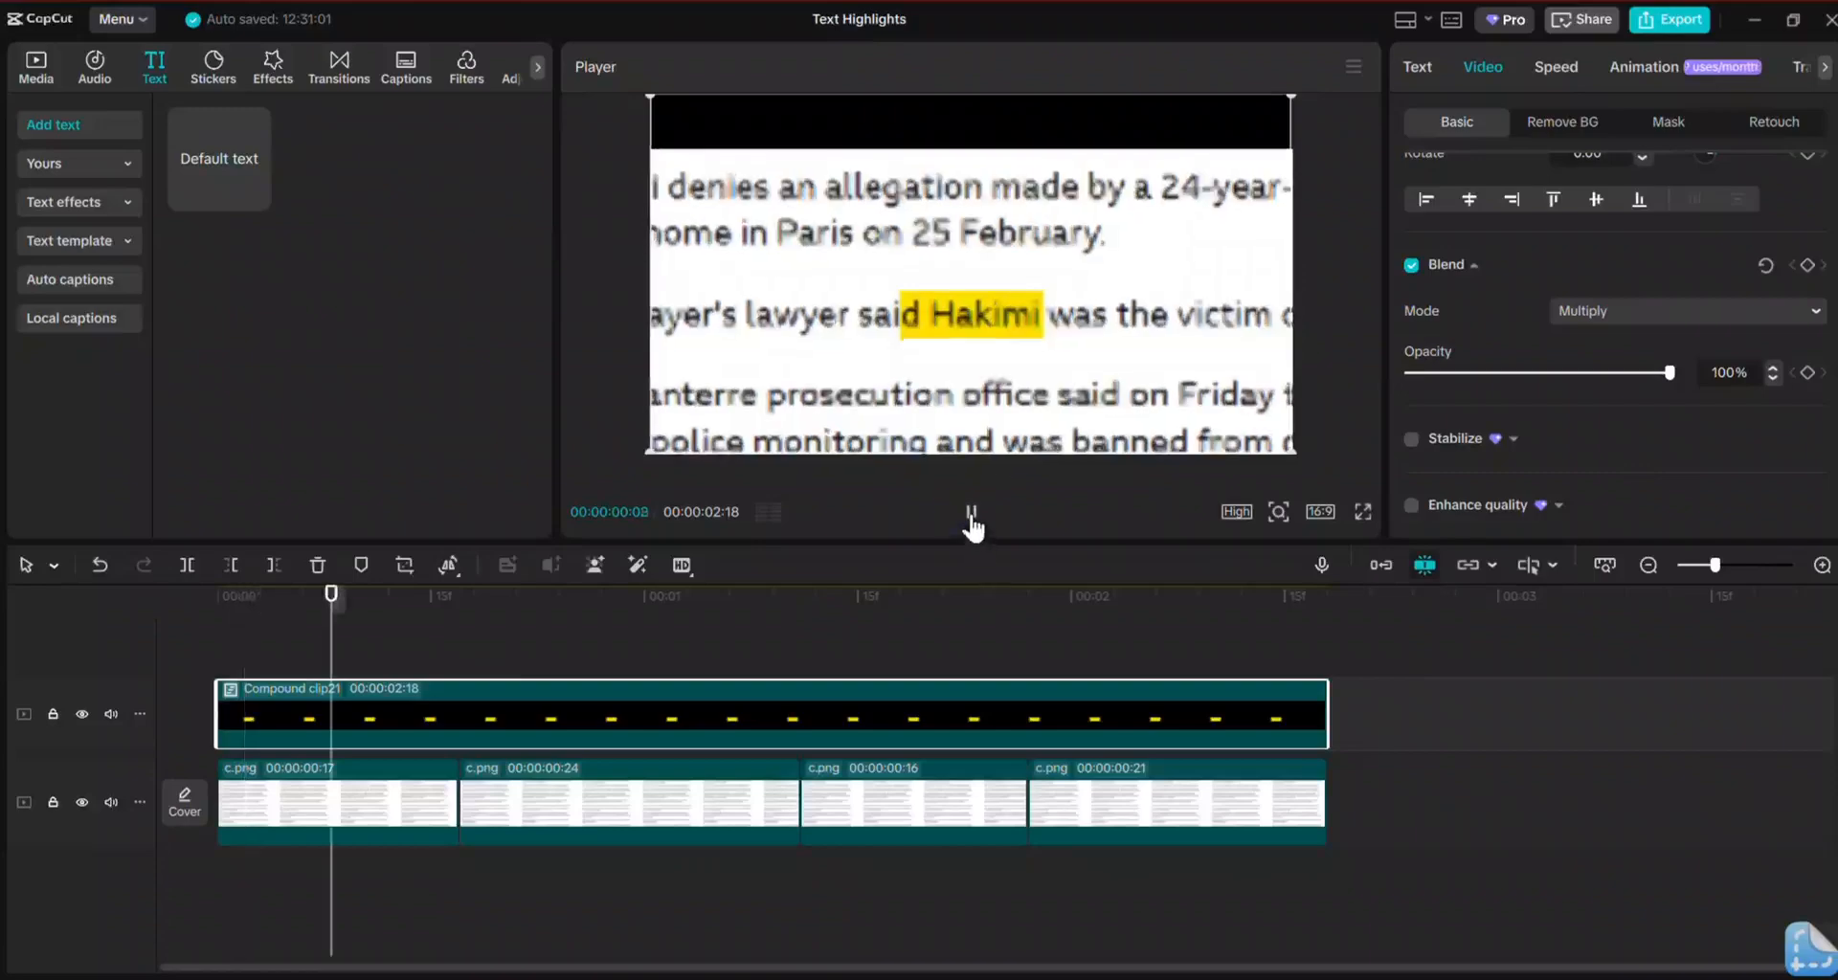
left_click(969, 515)
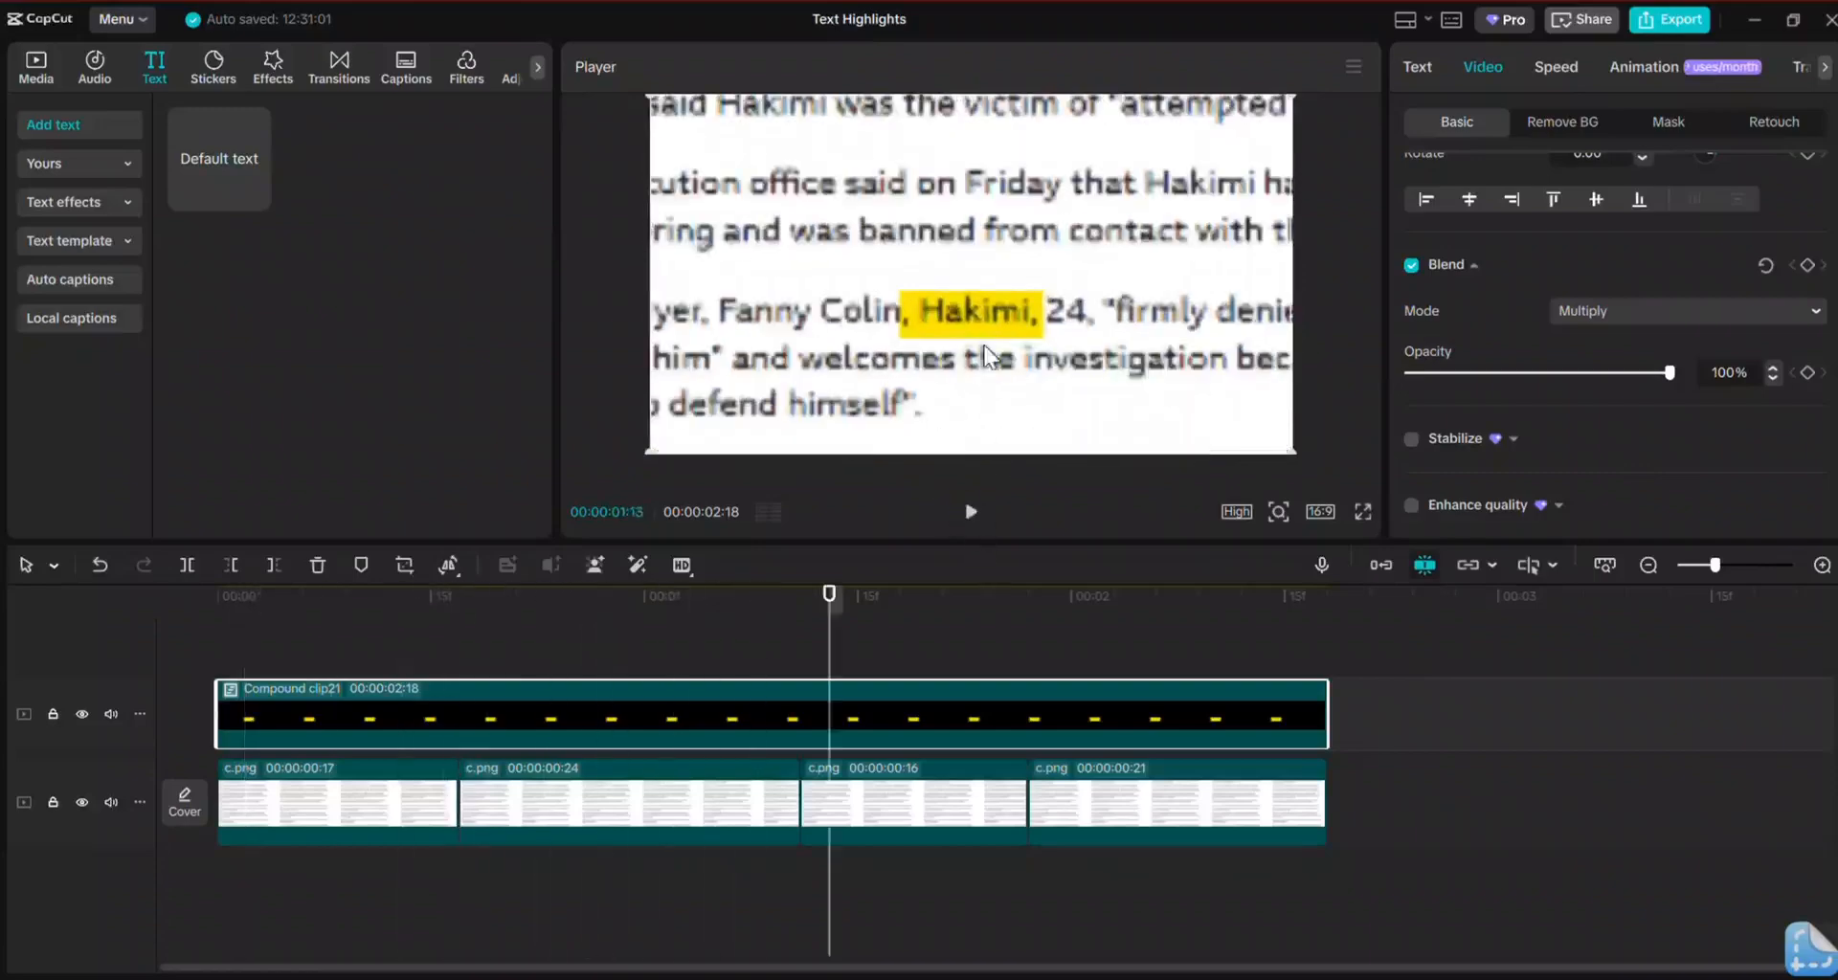
left_click(971, 512)
left_click(972, 513)
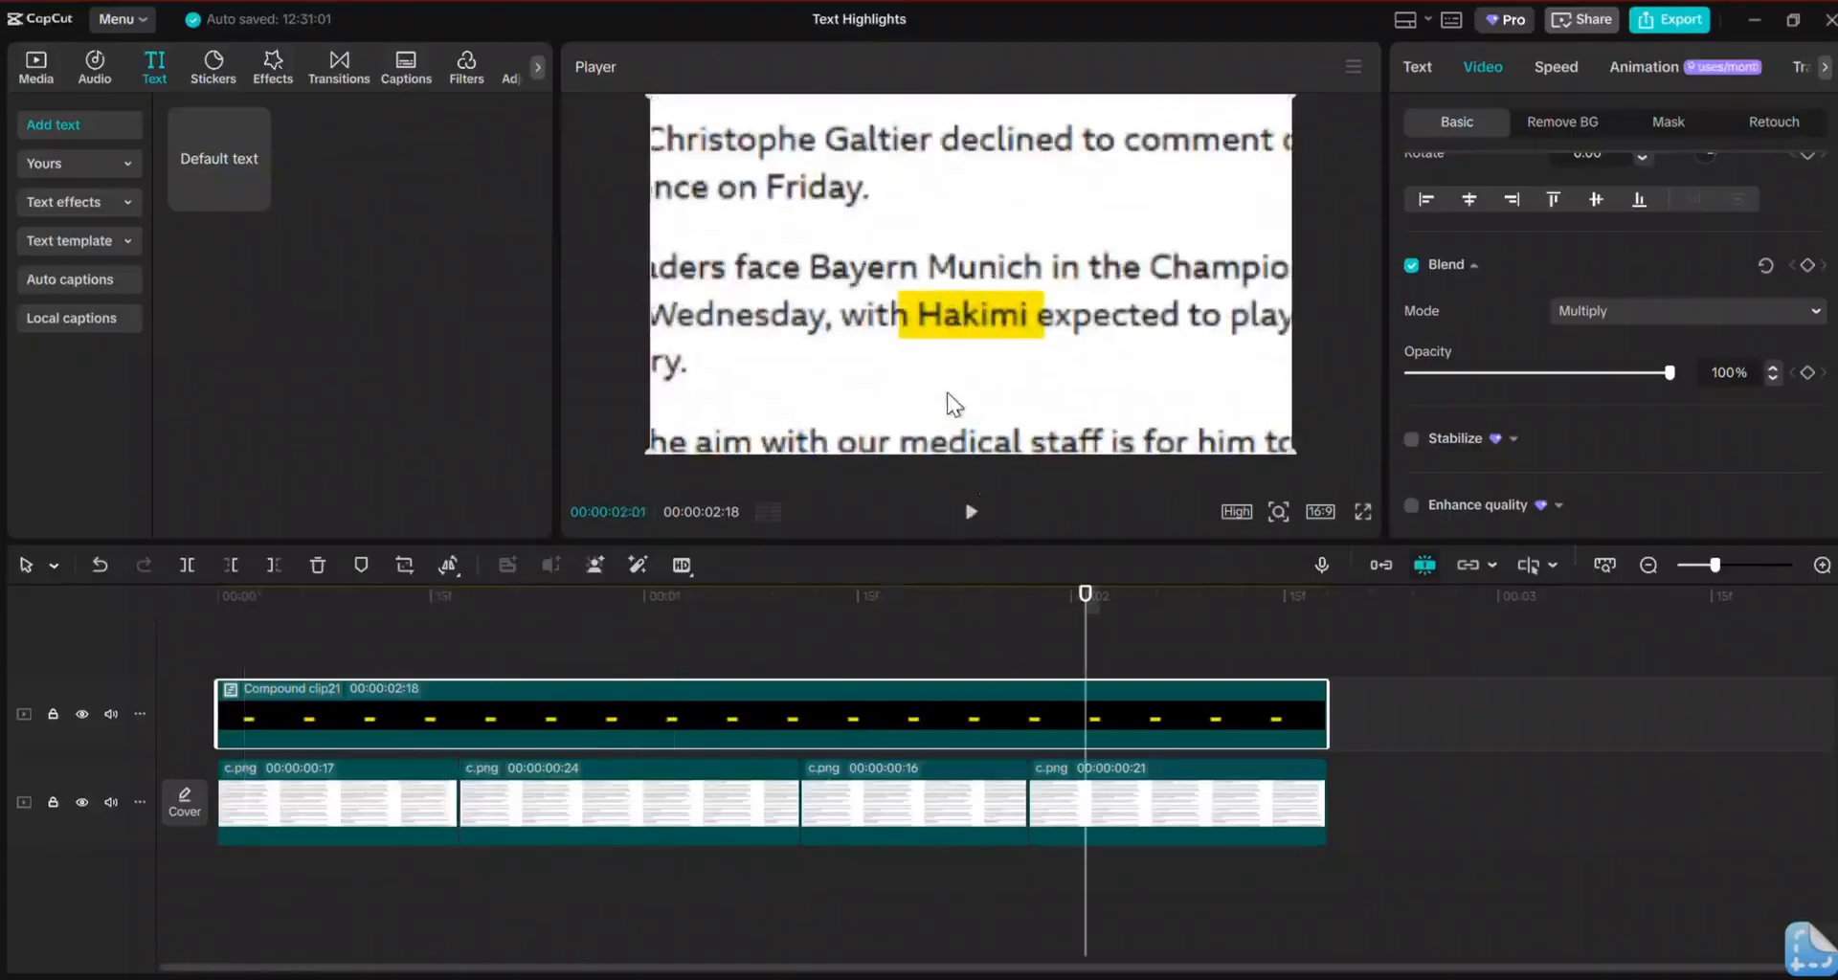
left_click_drag(668, 598, 58, 623)
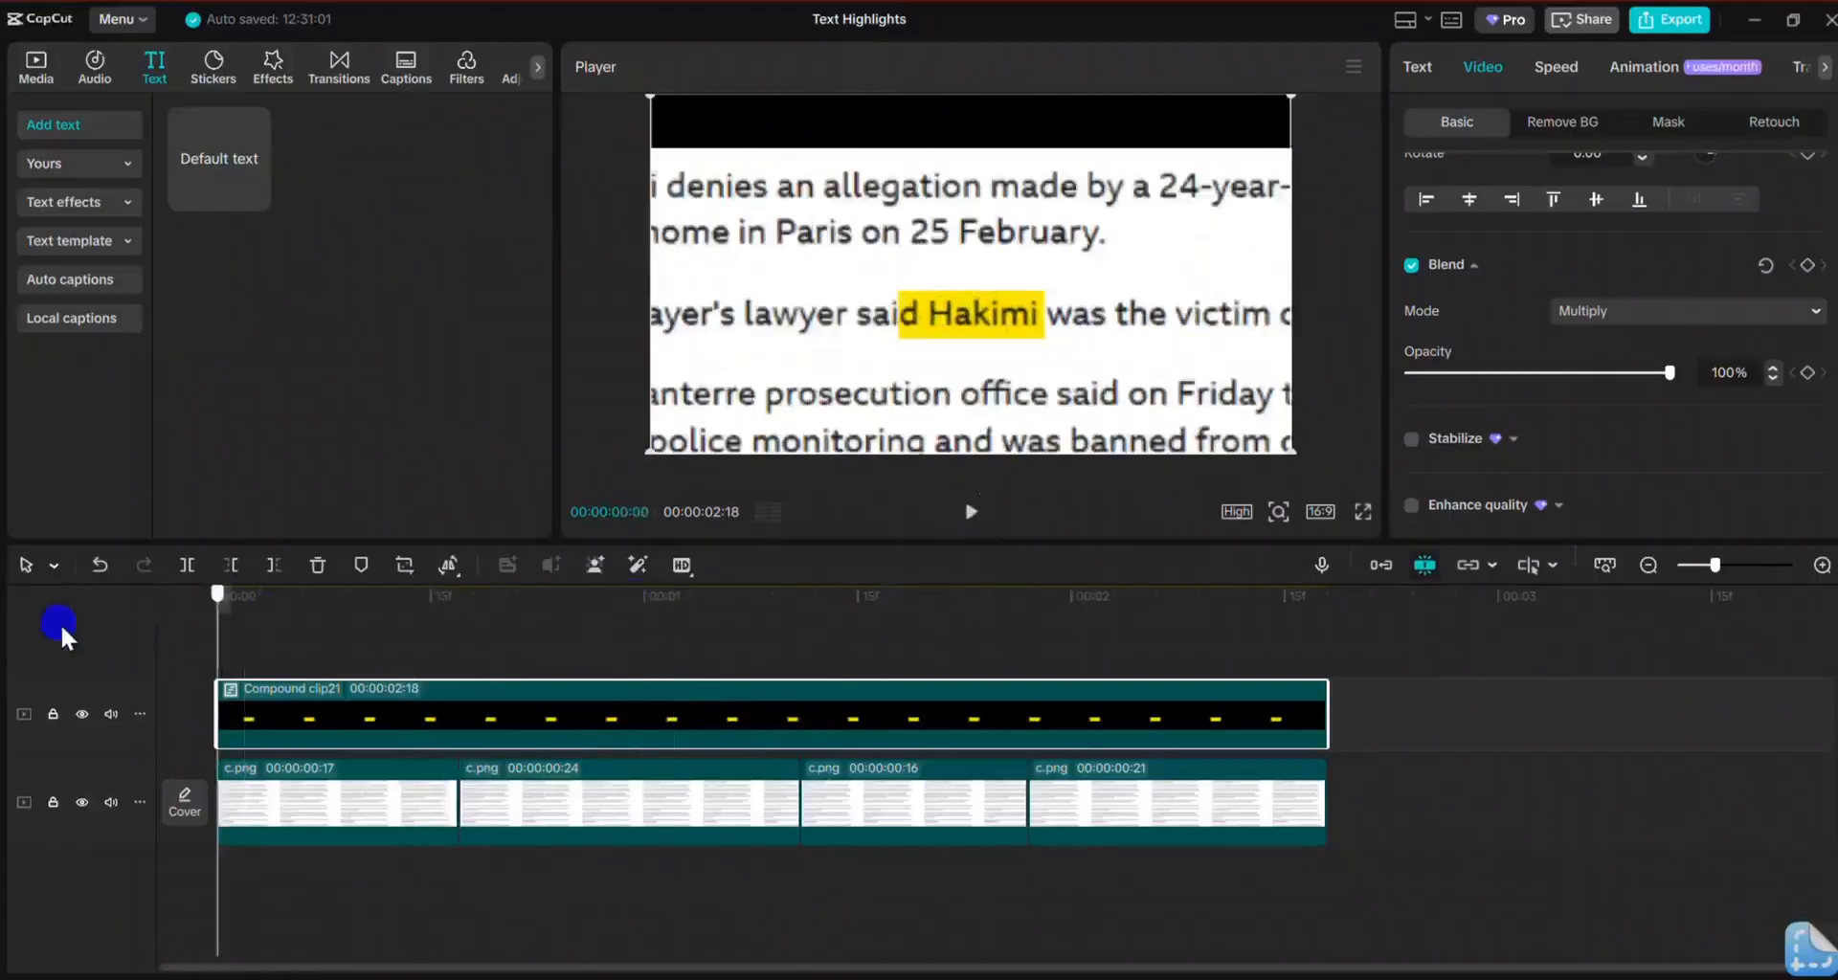
Step: Add a Vignette effect above the compound clip, trim it to end at 00:00:02:18, and preview it
left_click(254, 74)
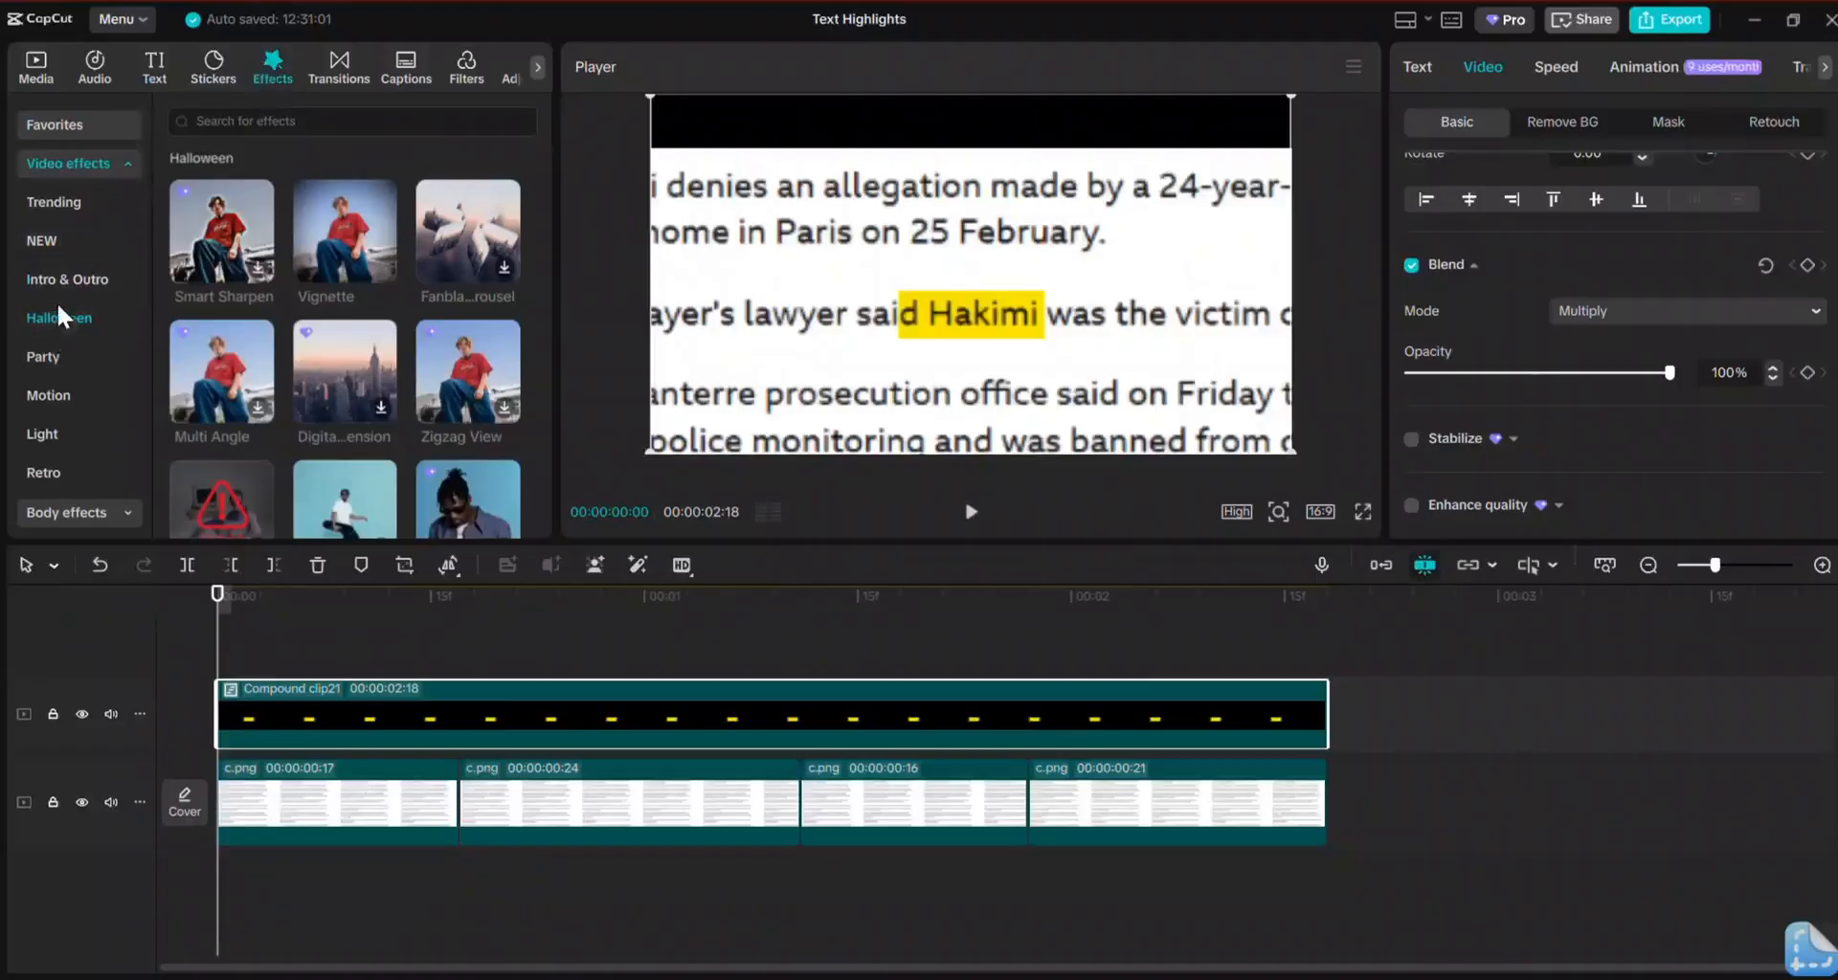
left_click(326, 234)
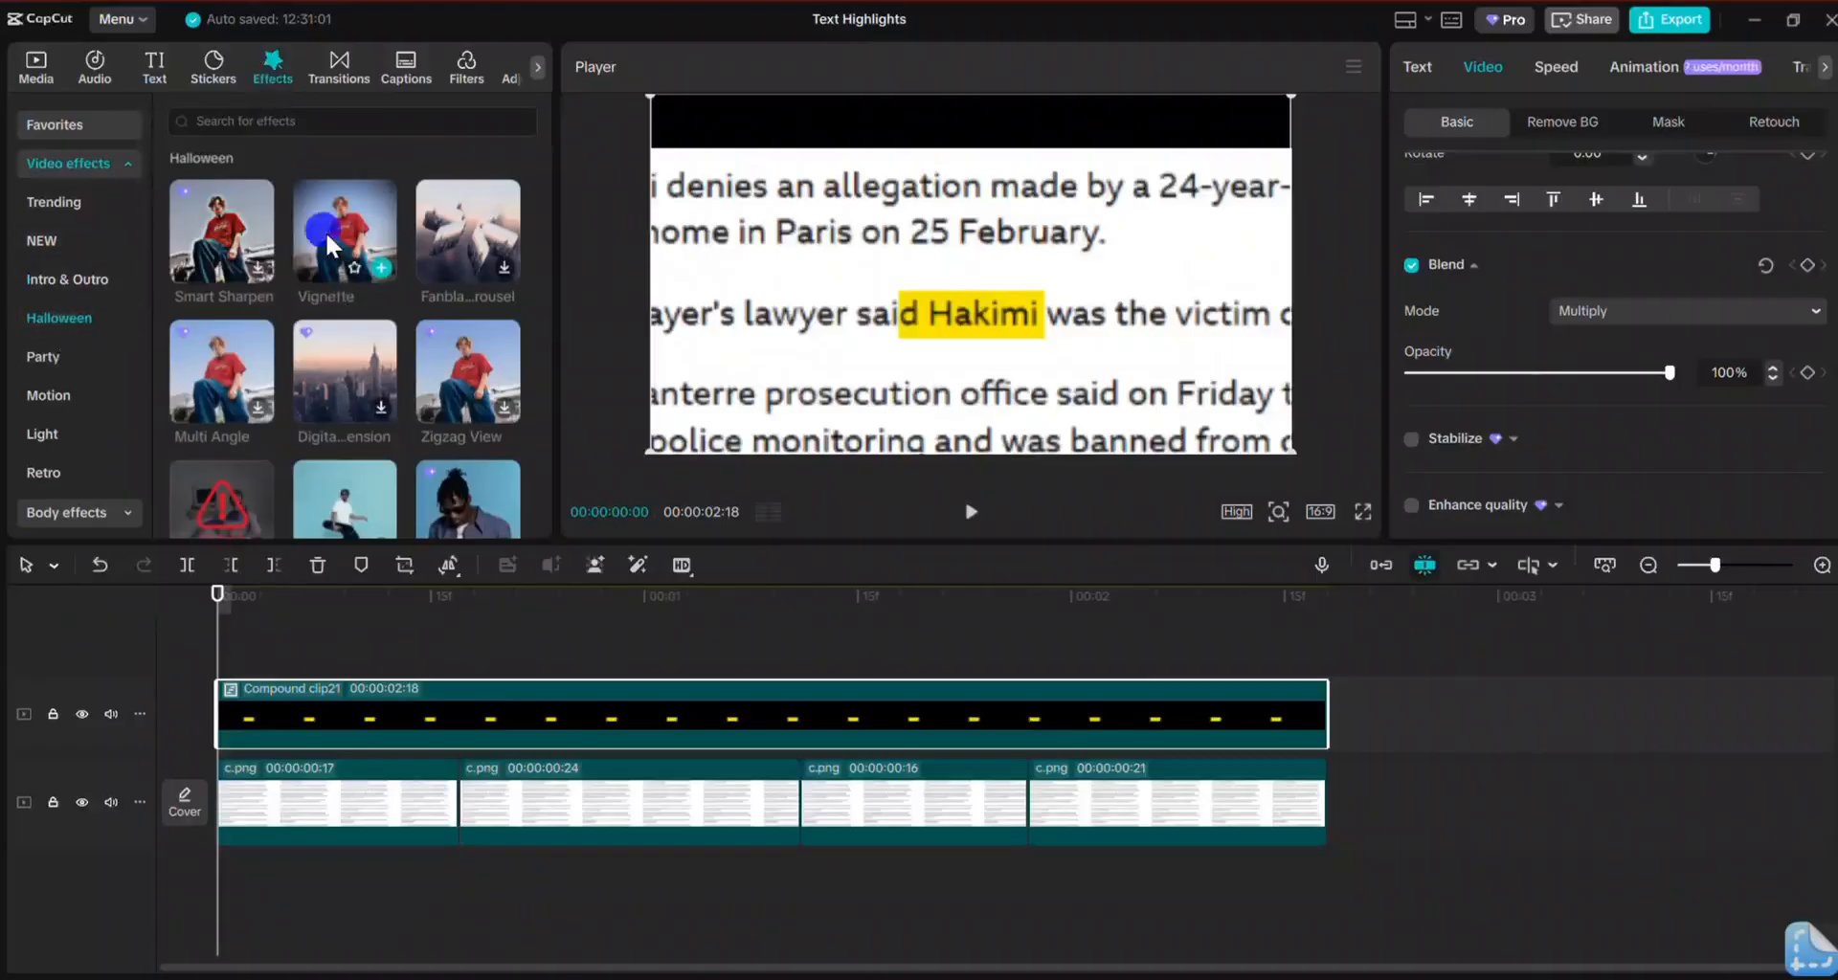
left_click_drag(325, 234, 229, 645)
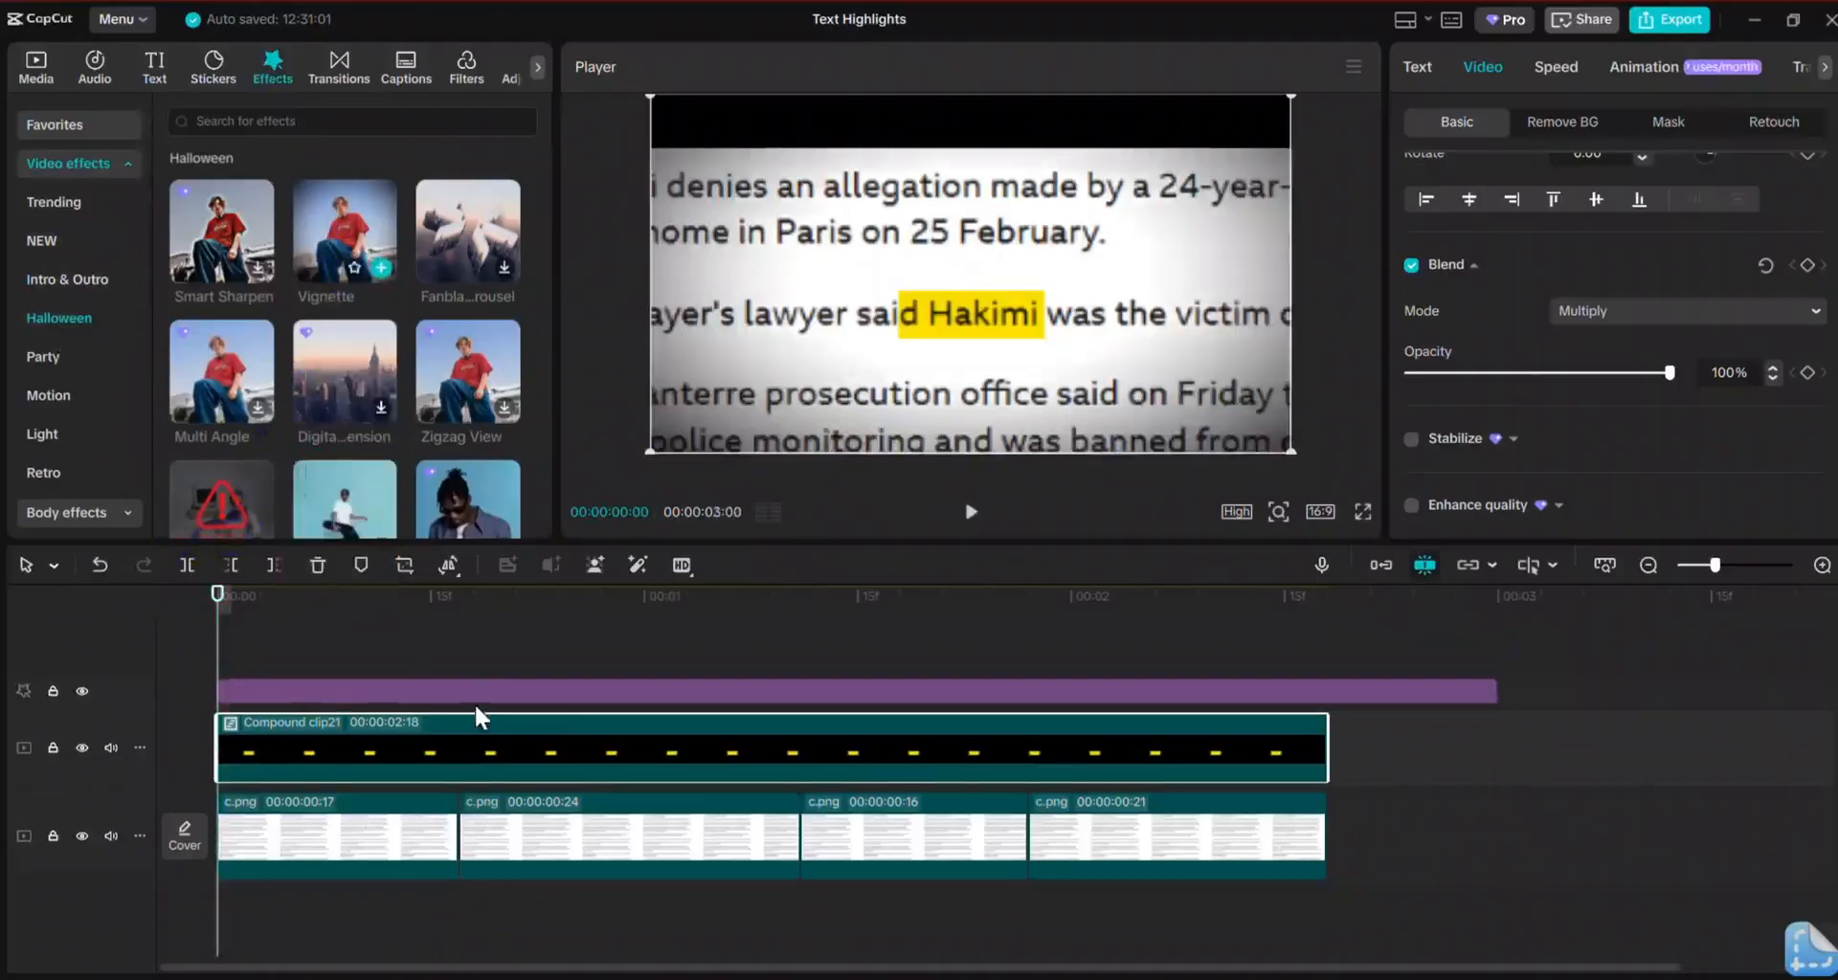
left_click_drag(1498, 690, 1323, 691)
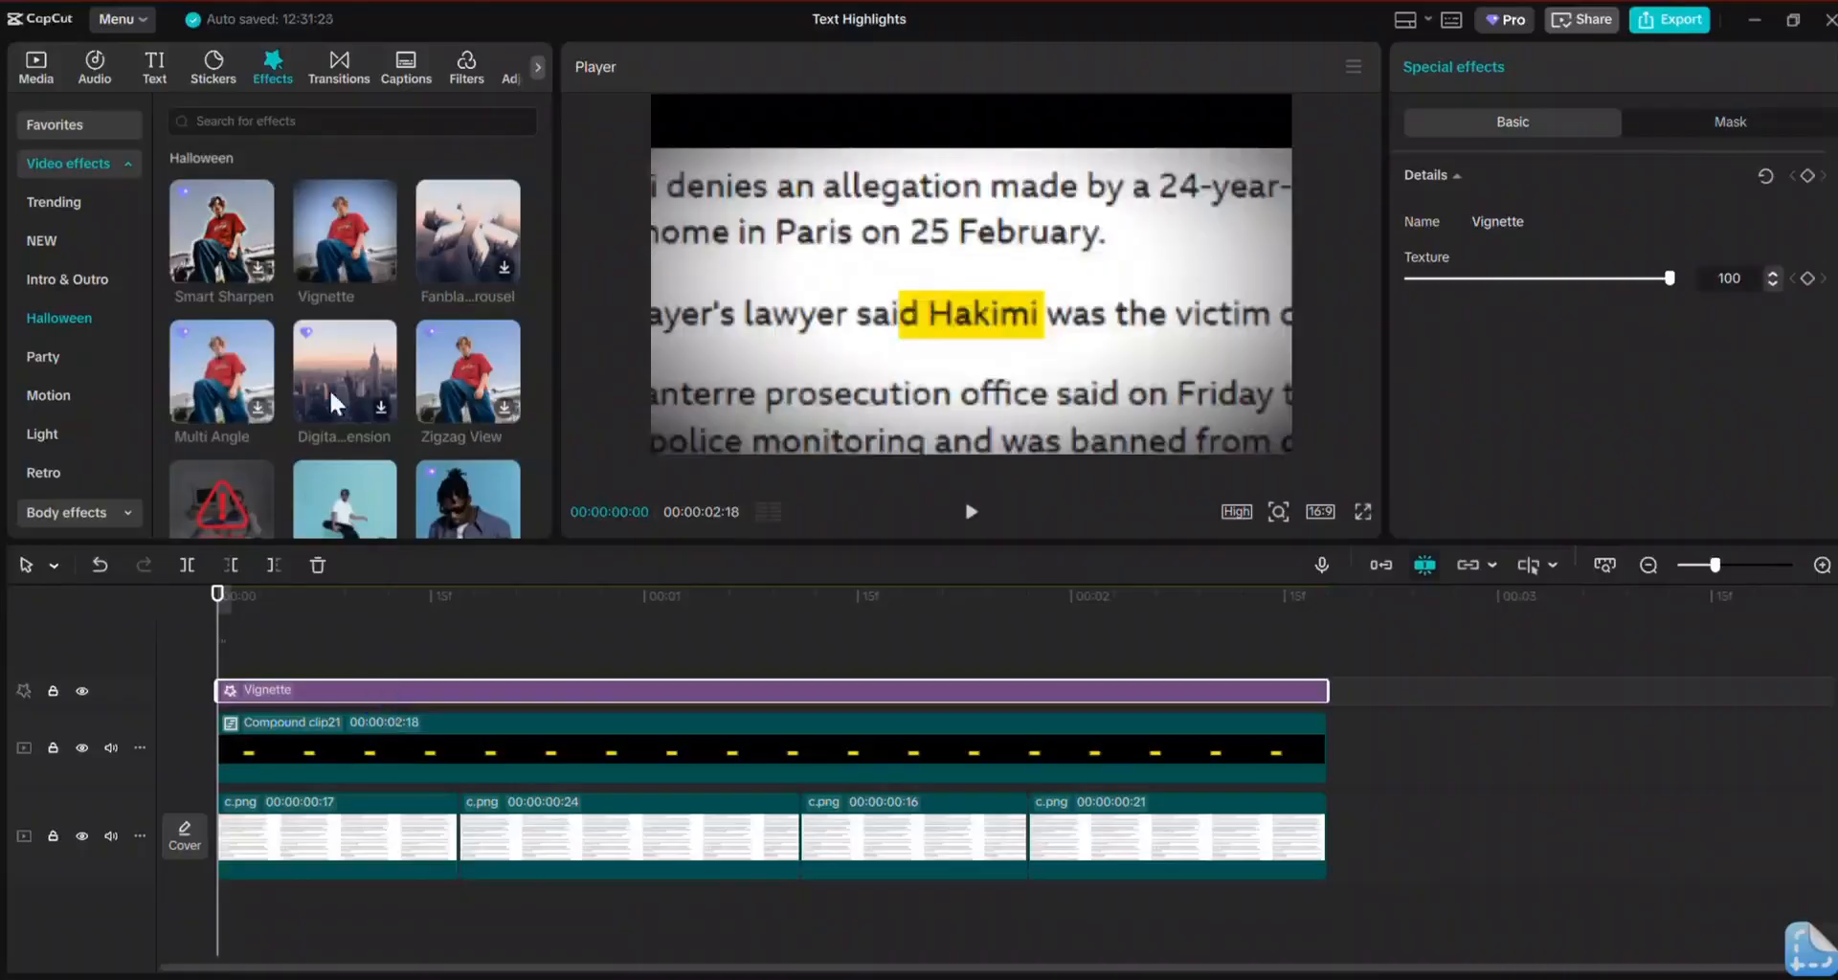
left_click(968, 512)
left_click(970, 513)
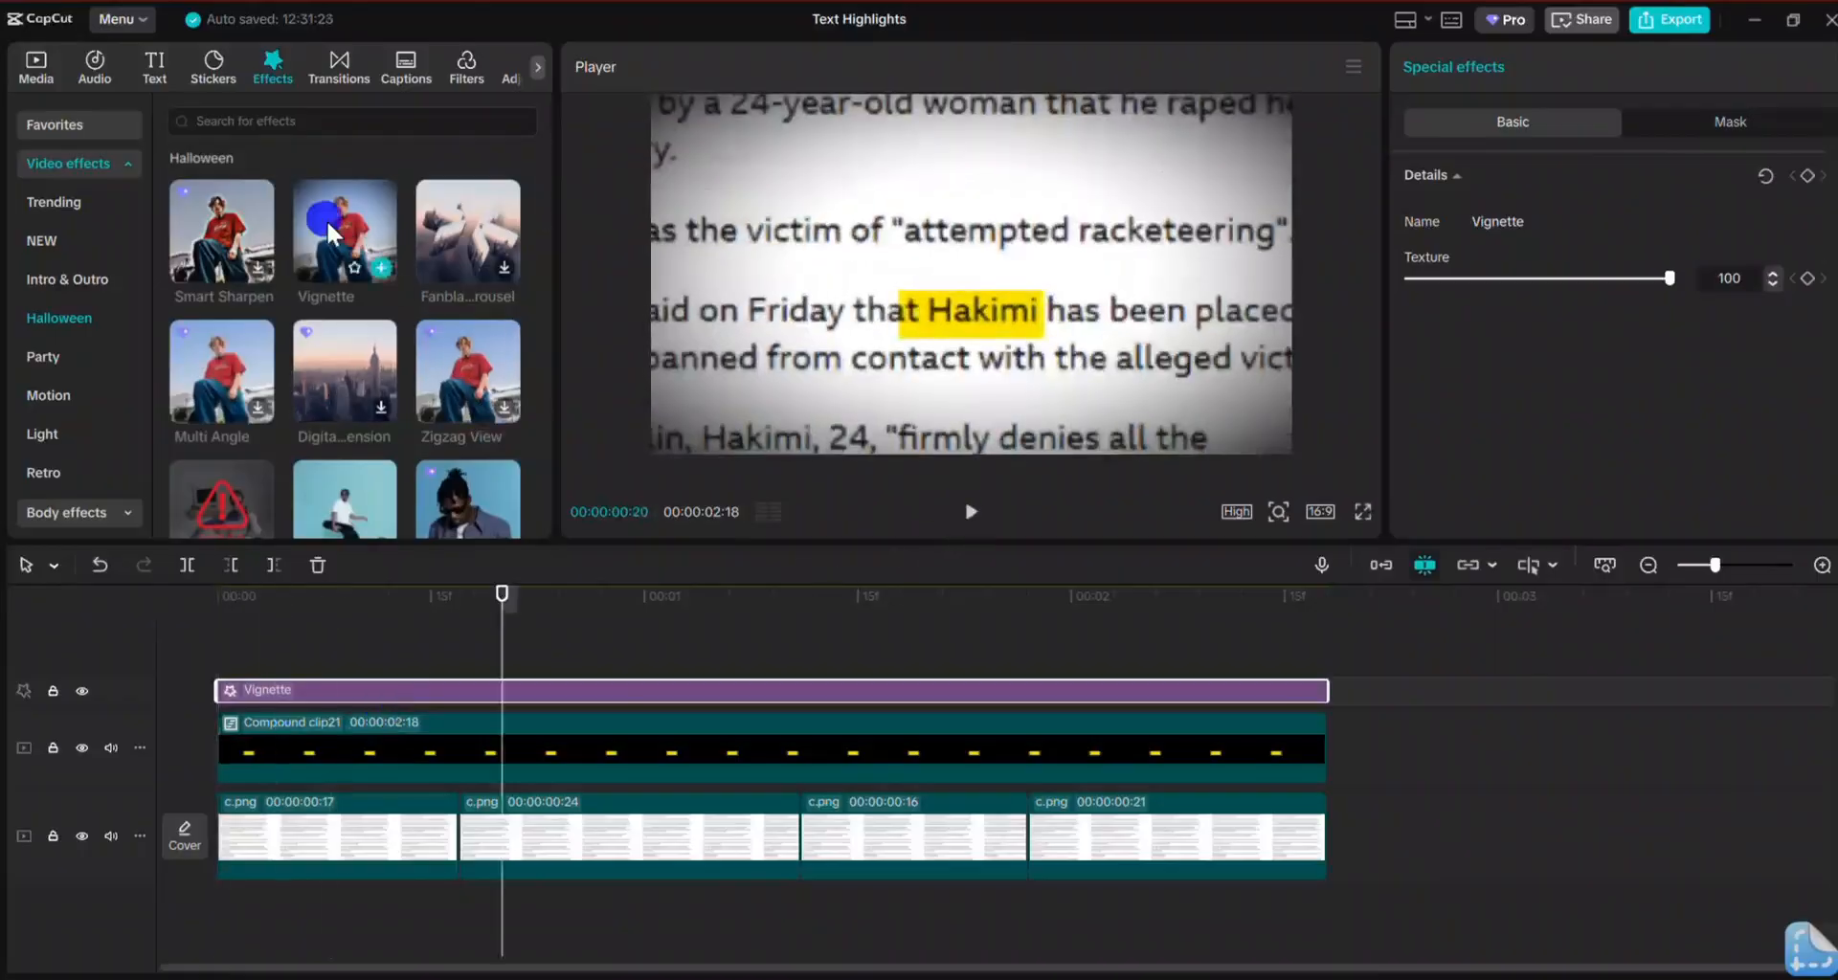
Step: Stack a second Vignette effect above the first, trim it to the same end, and play the result
left_click_drag(326, 220, 220, 651)
left_click_drag(1493, 688, 1312, 689)
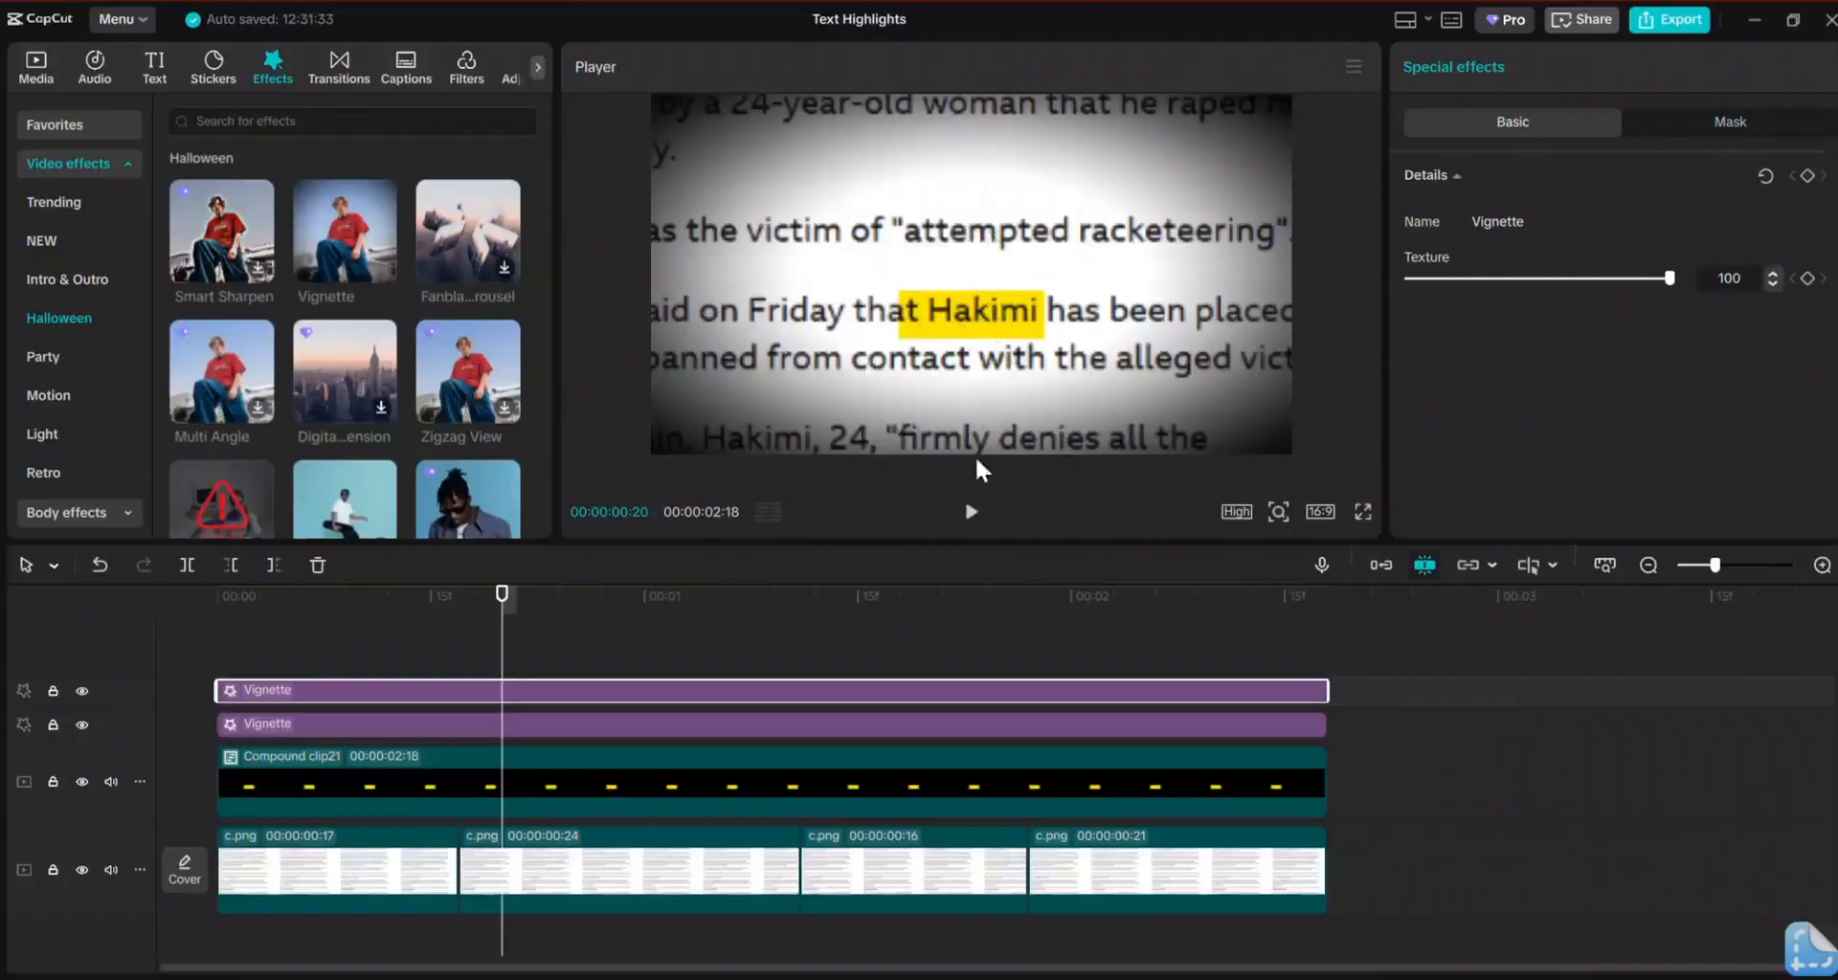
left_click(970, 516)
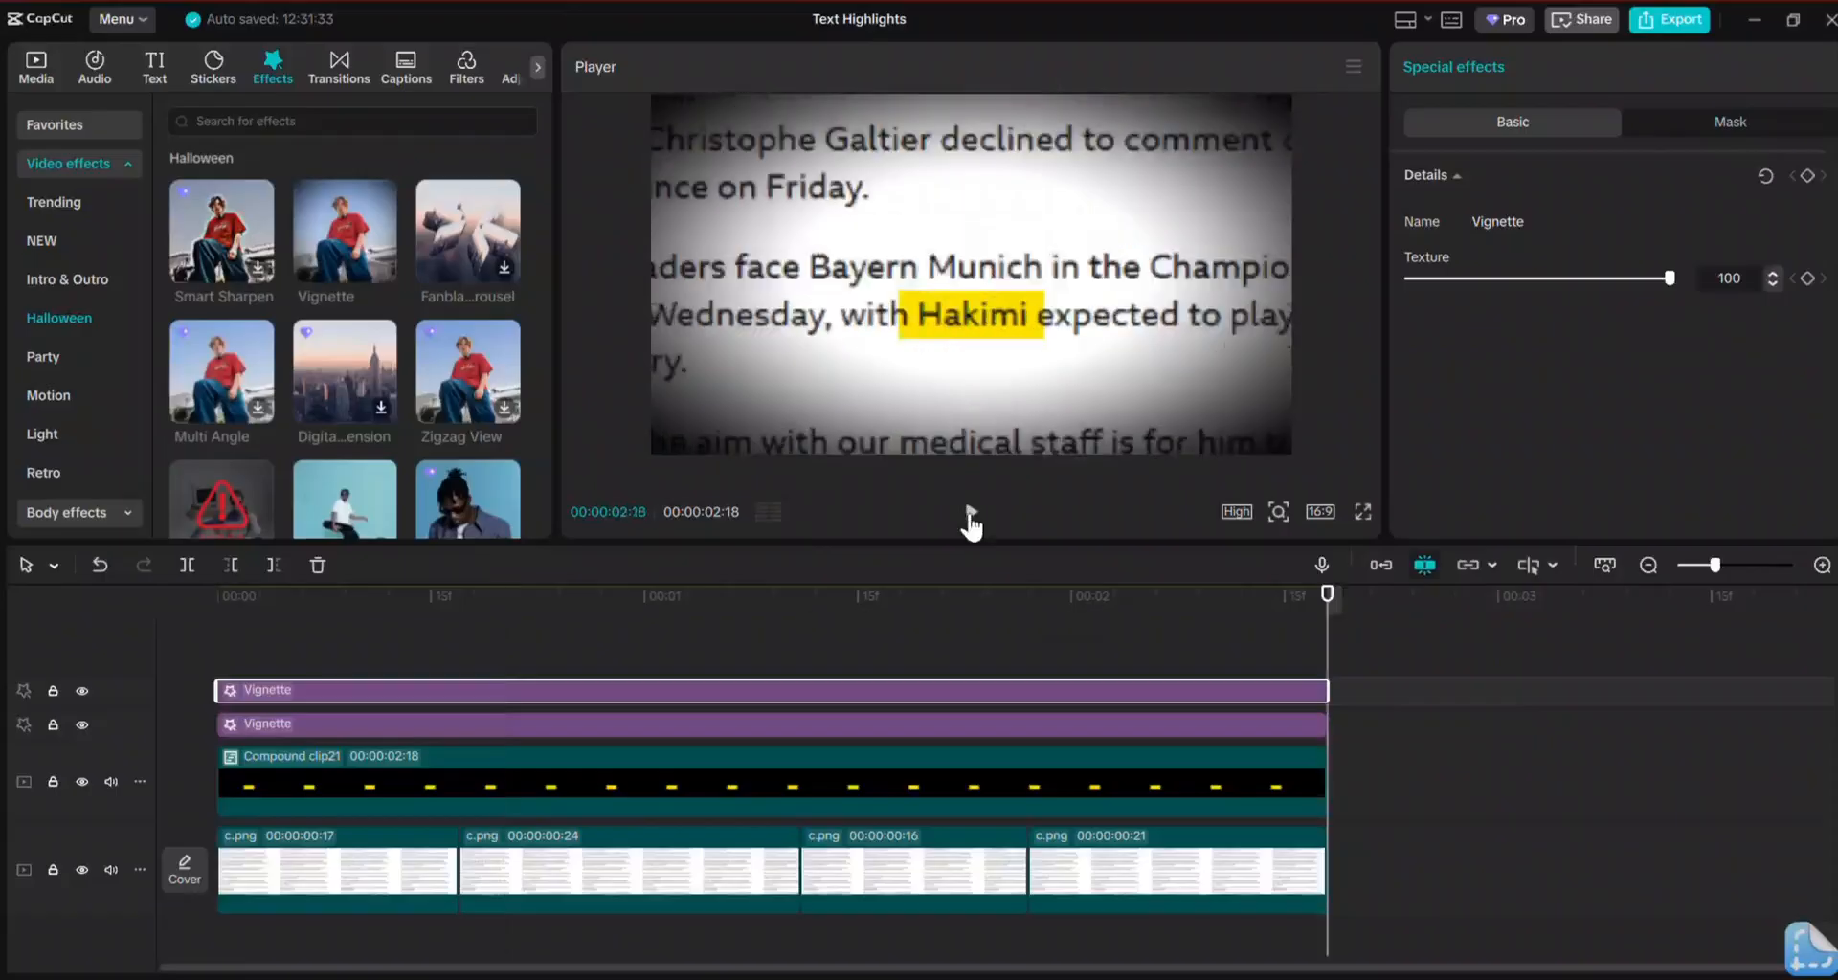